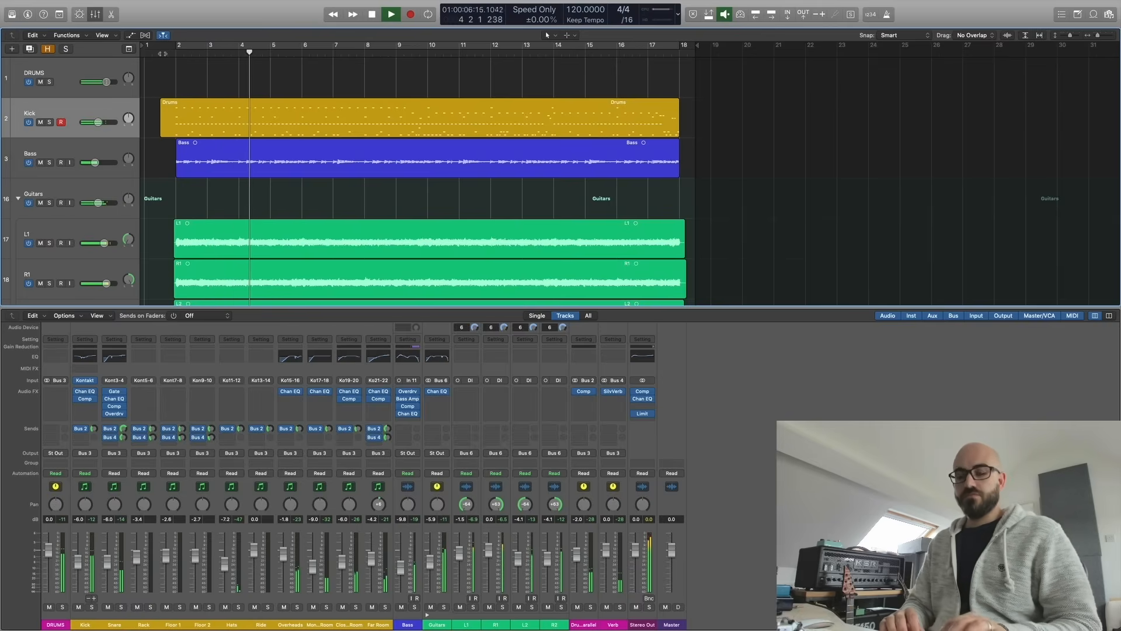
Step: Open the Kontakt drum instrument on the Kick channel with the mixer shown, and move its window clear of the tracks
key("x")
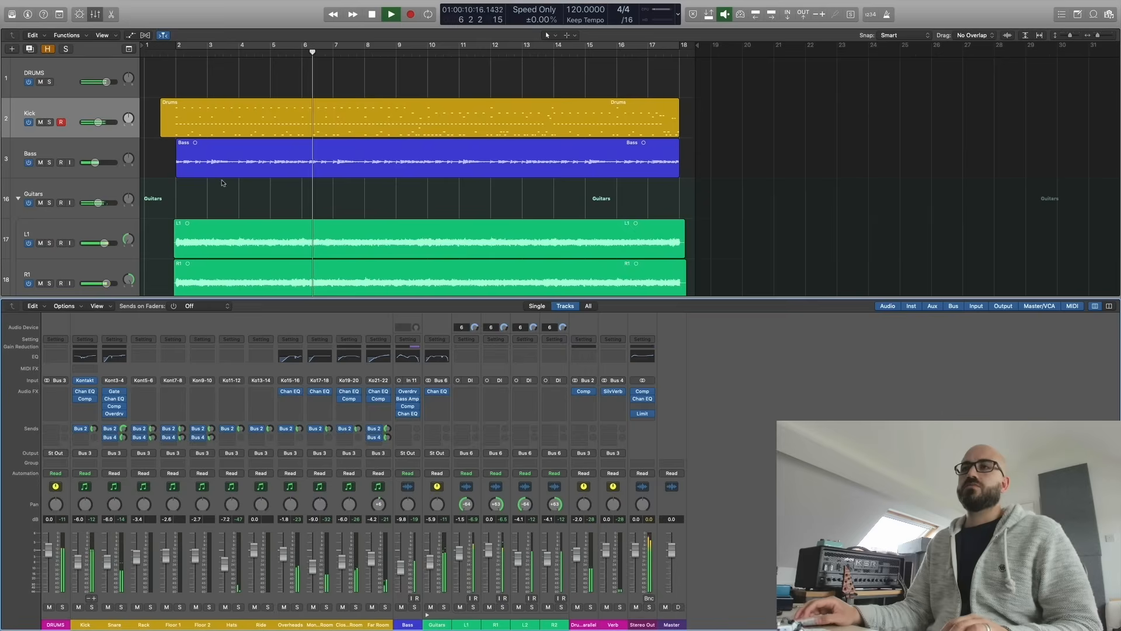
key("x")
left_click(85, 380)
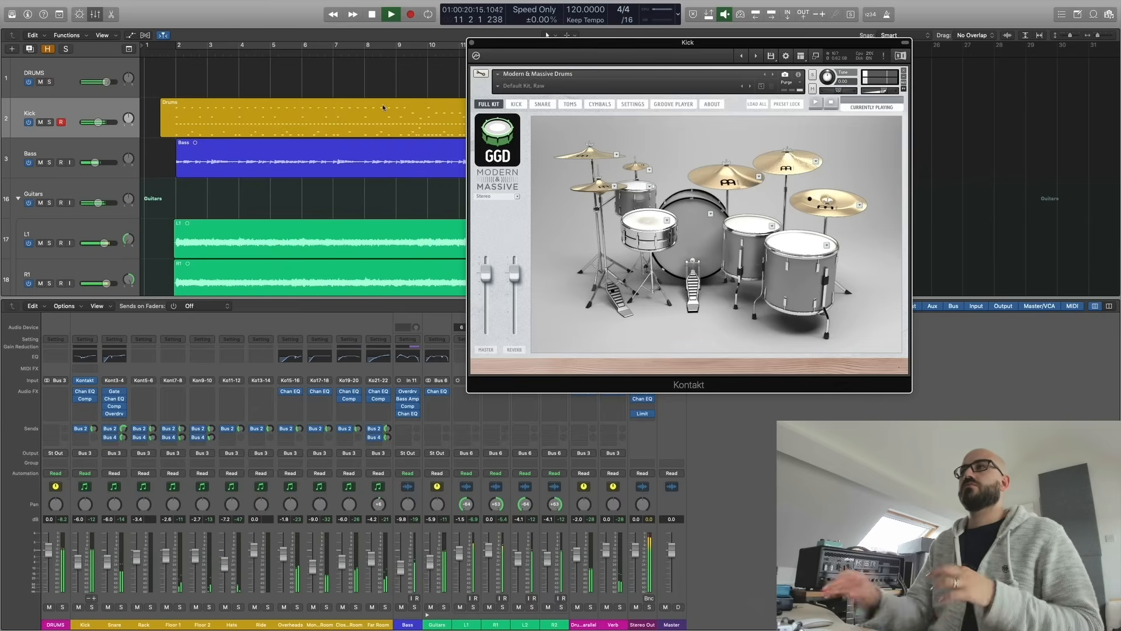
left_click_drag(672, 44, 856, 37)
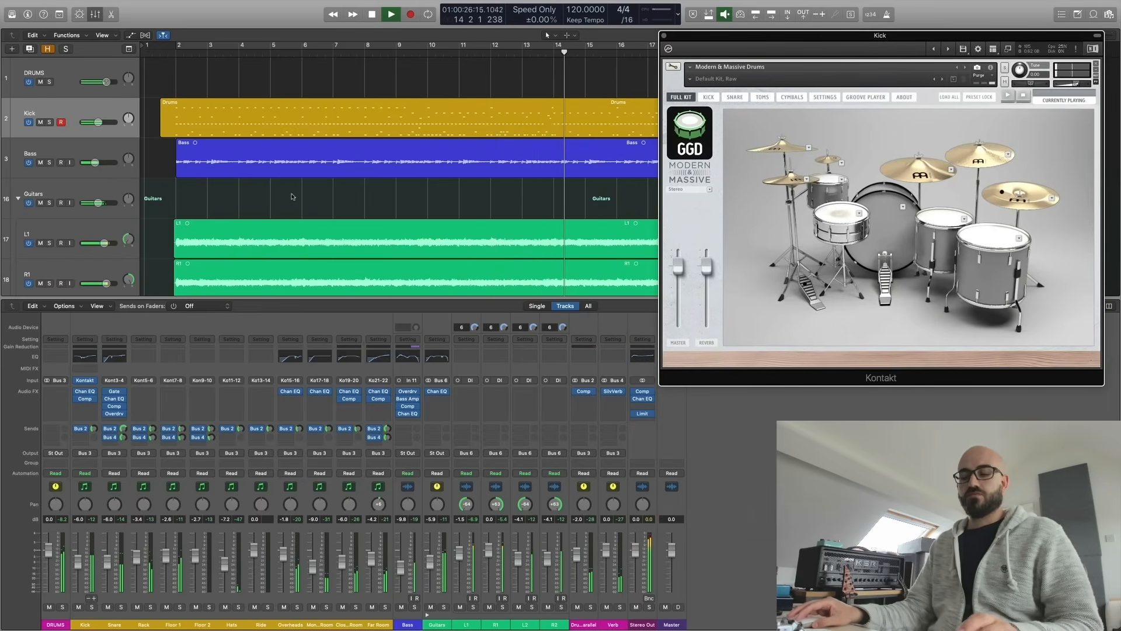
Step: Fit the song regions in the timeline, return the playhead to the start and stop playback
key("super+Left")
scroll(293, 195, "down", 1)
scroll(293, 195, "up", 2)
scroll(293, 195, "down", 1)
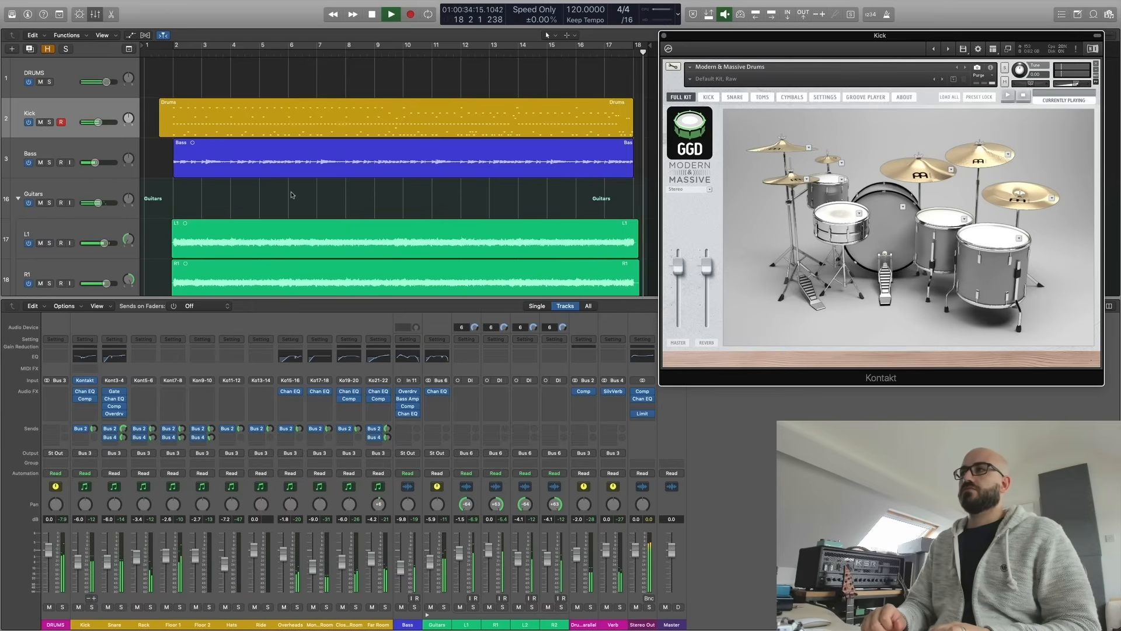
key("Return")
key("space")
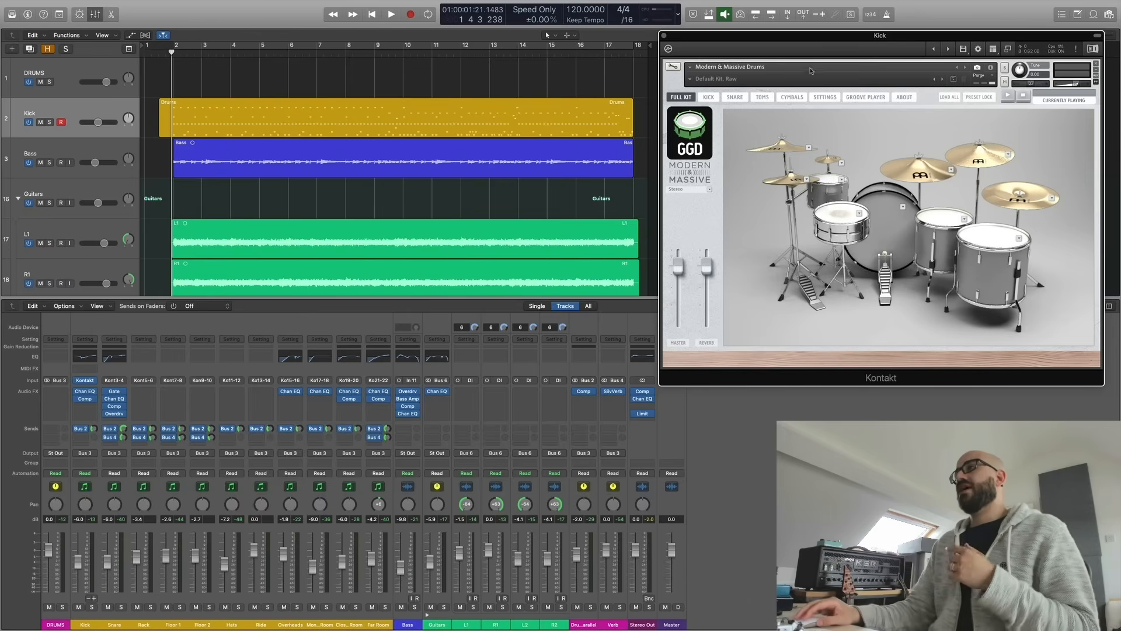
Step: Review the kick, snare and toms mixer pages of the Modern & Massive kit, and return to the full kit view
left_click(709, 97)
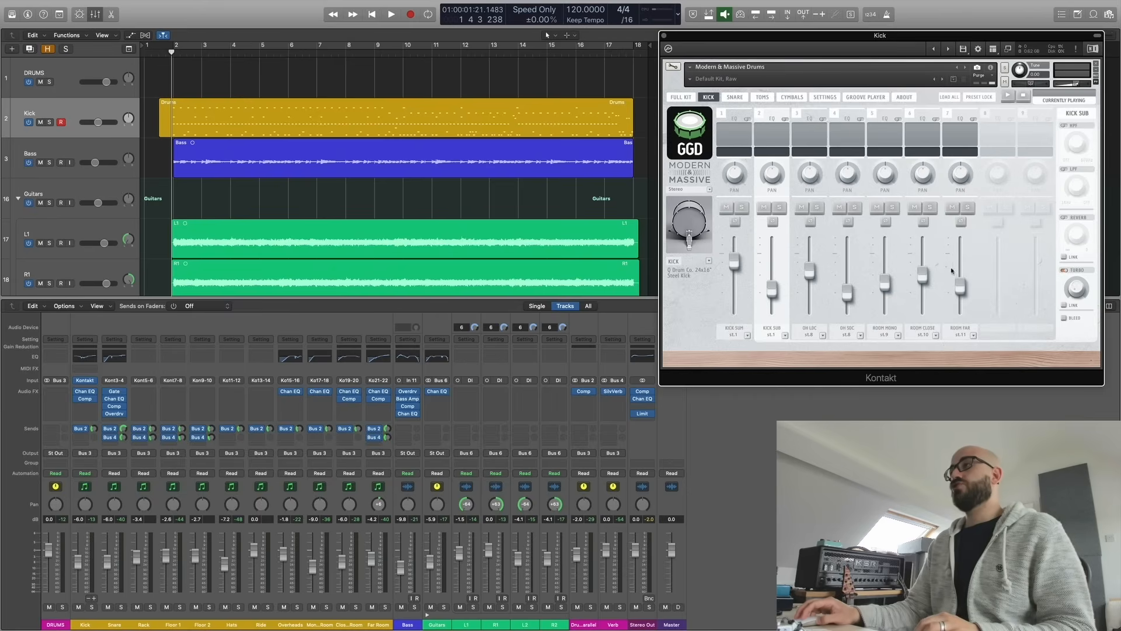
left_click(735, 98)
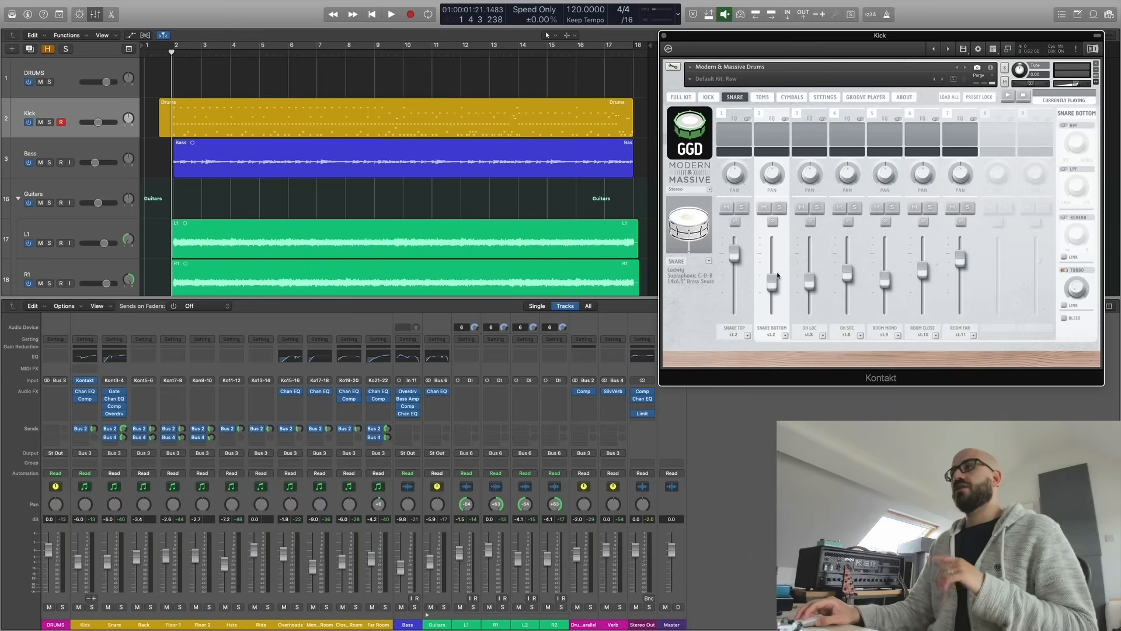
left_click(763, 98)
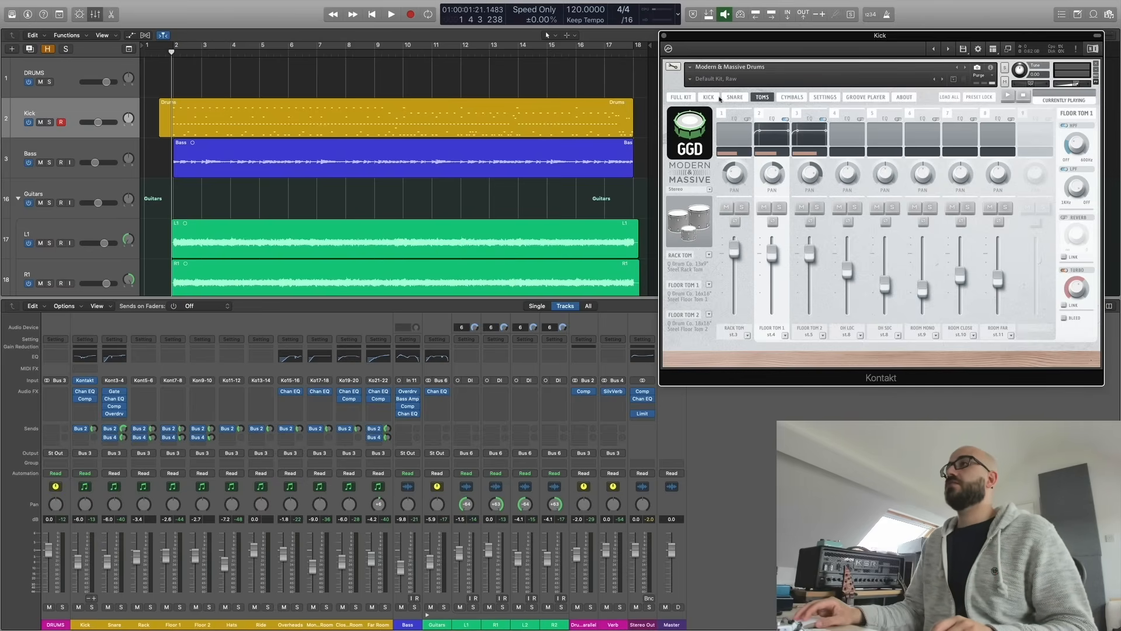
left_click(681, 97)
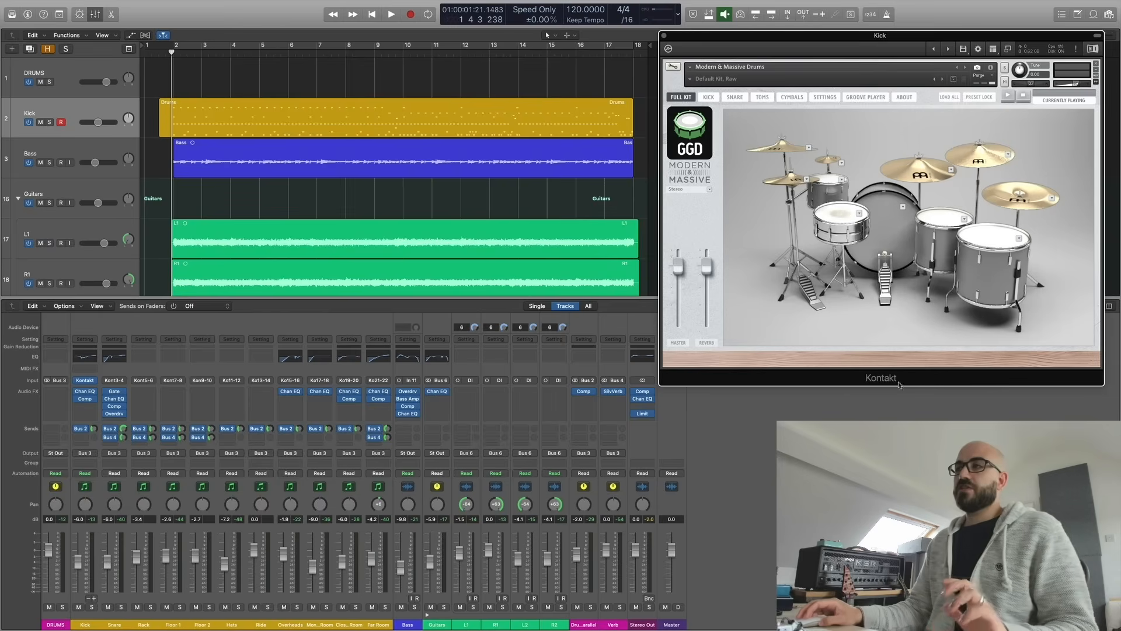
Step: Open the Compressor, Channel EQ and Limiter on the Stereo Out channel and arrange their windows side by side
left_click(642, 626)
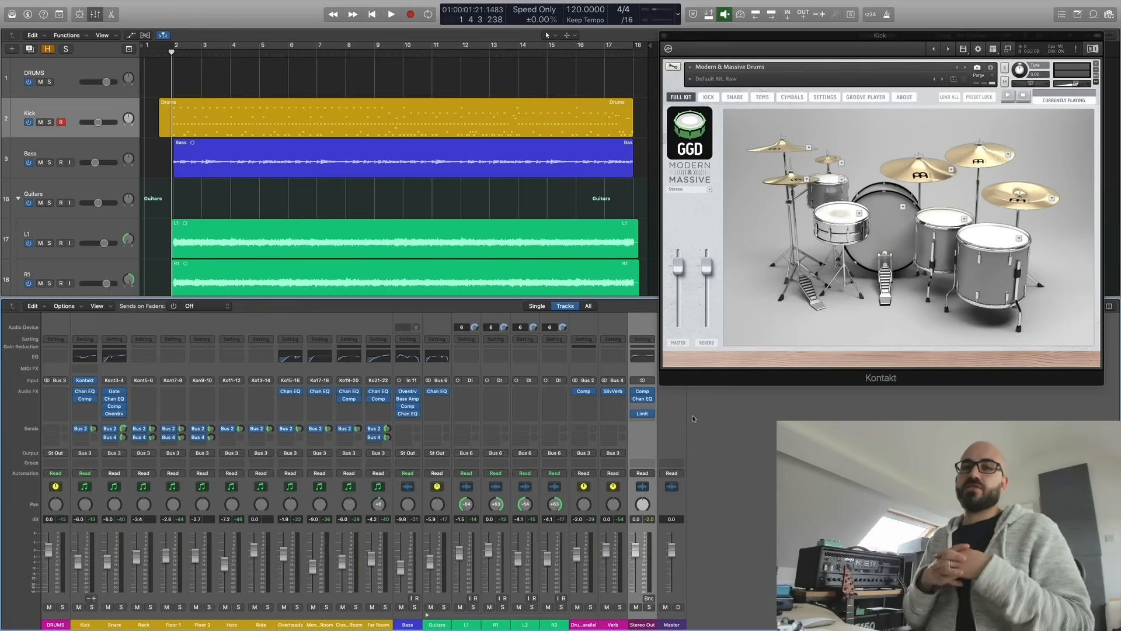
left_click(643, 394)
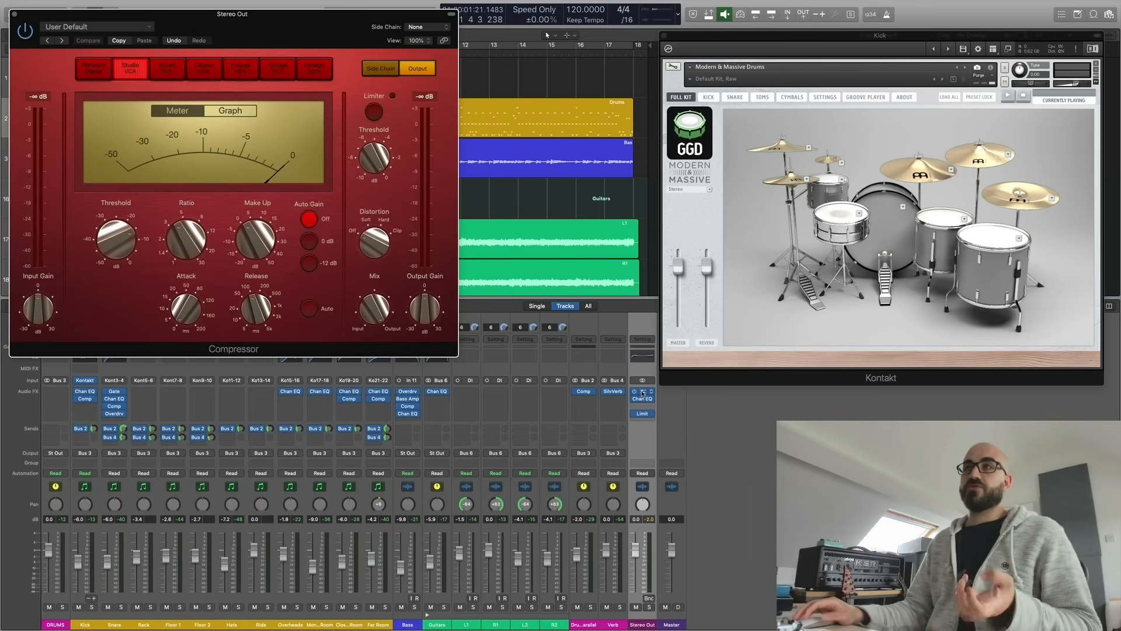
left_click(643, 399)
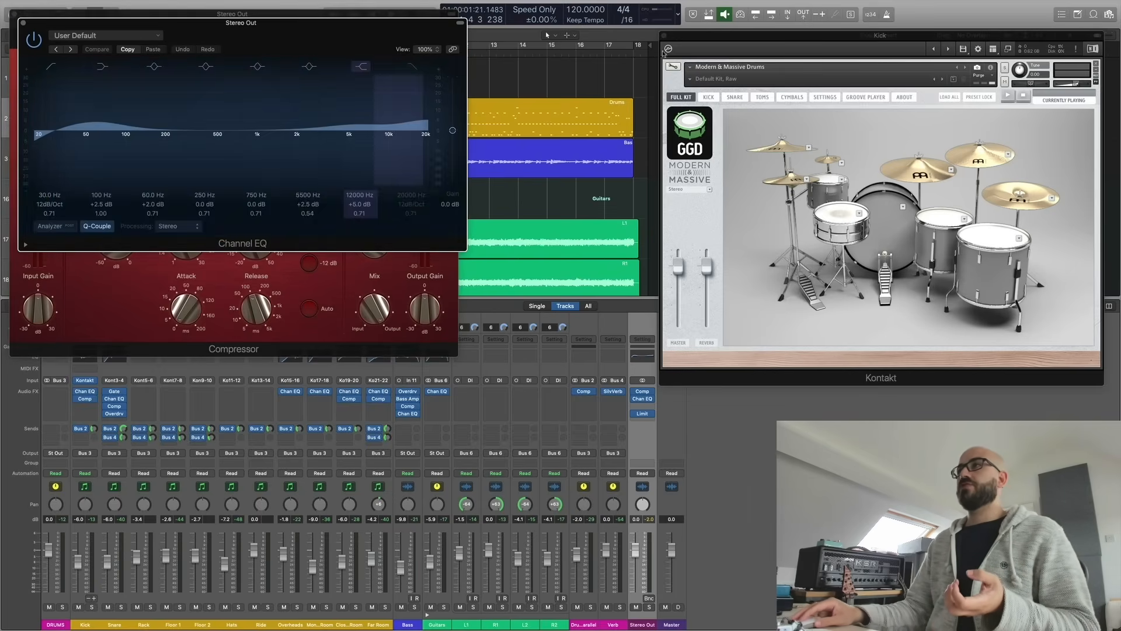
left_click(642, 413)
left_click_drag(514, 158, 846, 355)
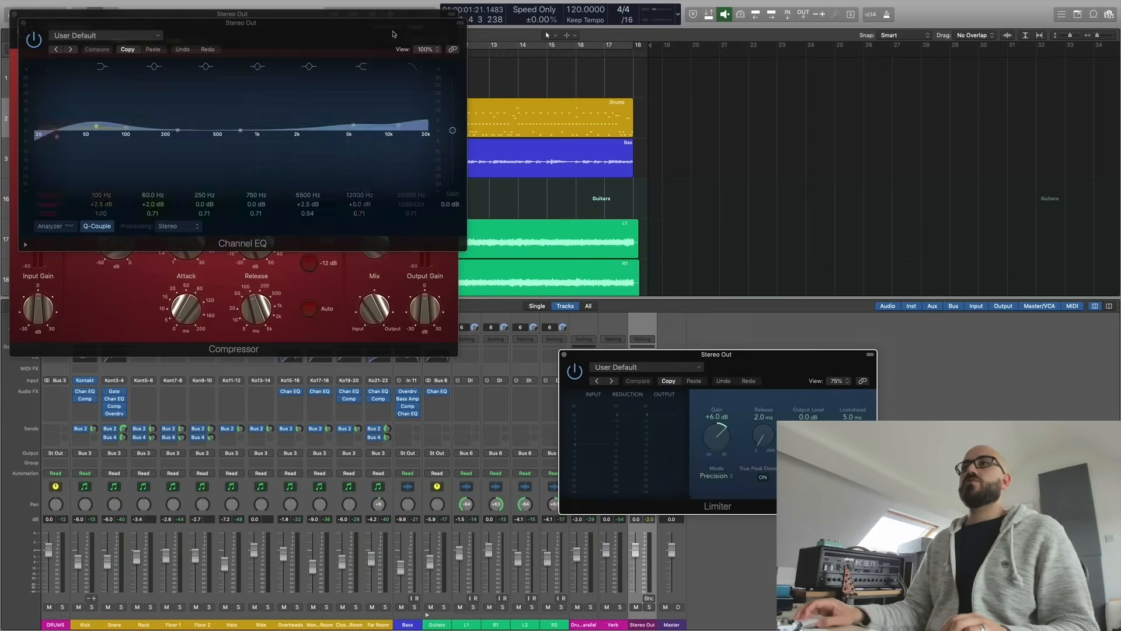
left_click_drag(314, 37, 784, 77)
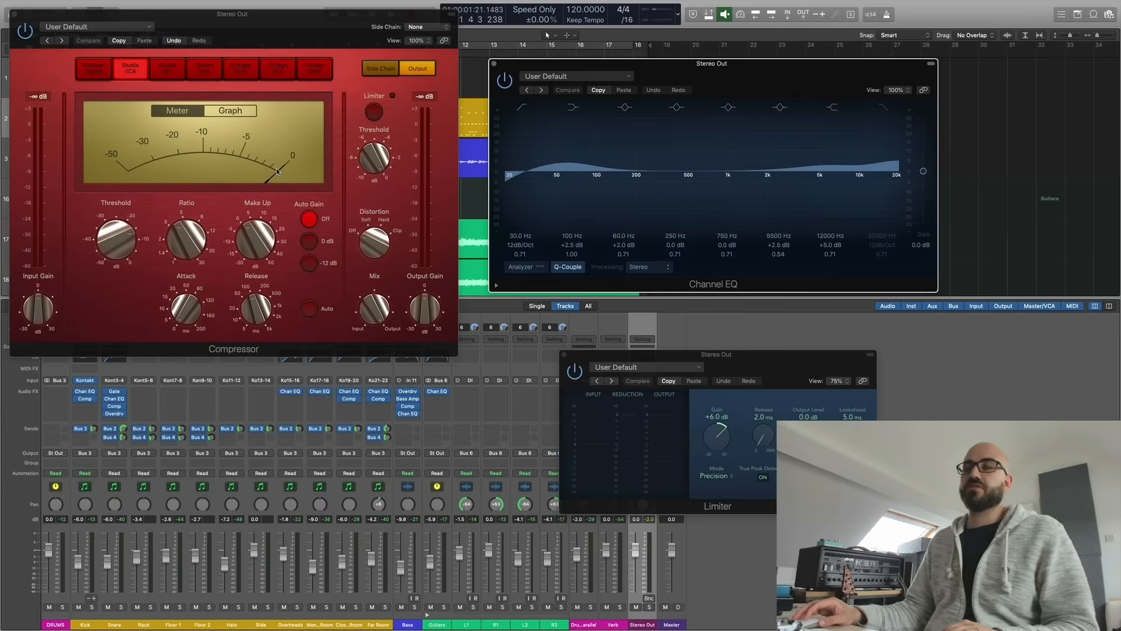
Step: Play the mix through the Stereo Out processing, and move the Channel EQ over the Compressor to inspect its low-cut band
key("space")
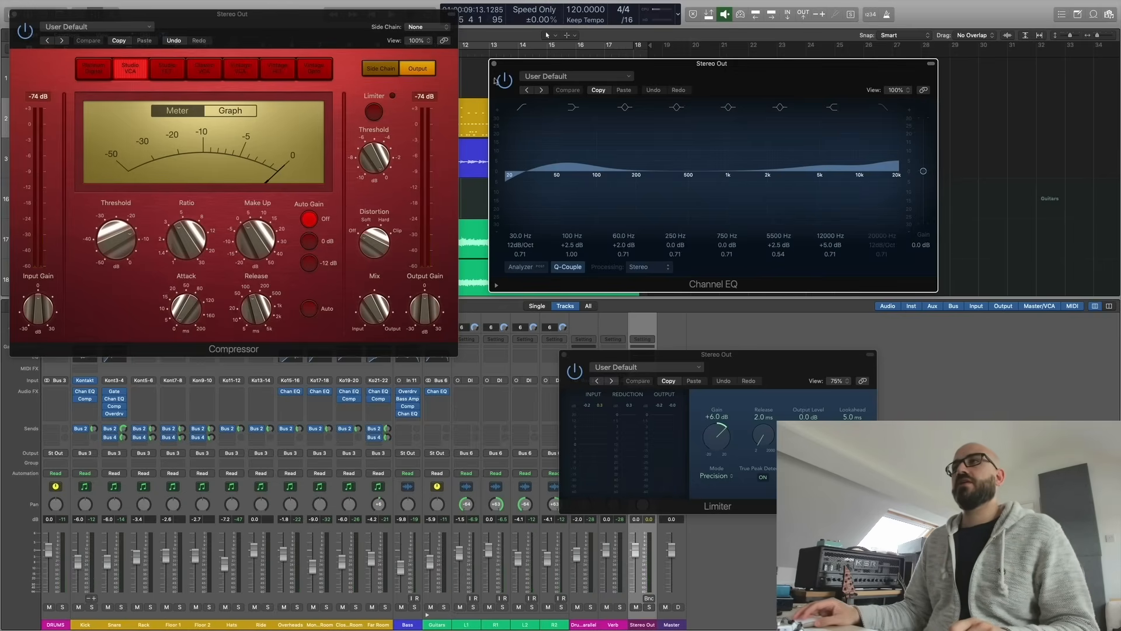
left_click_drag(687, 66, 348, 85)
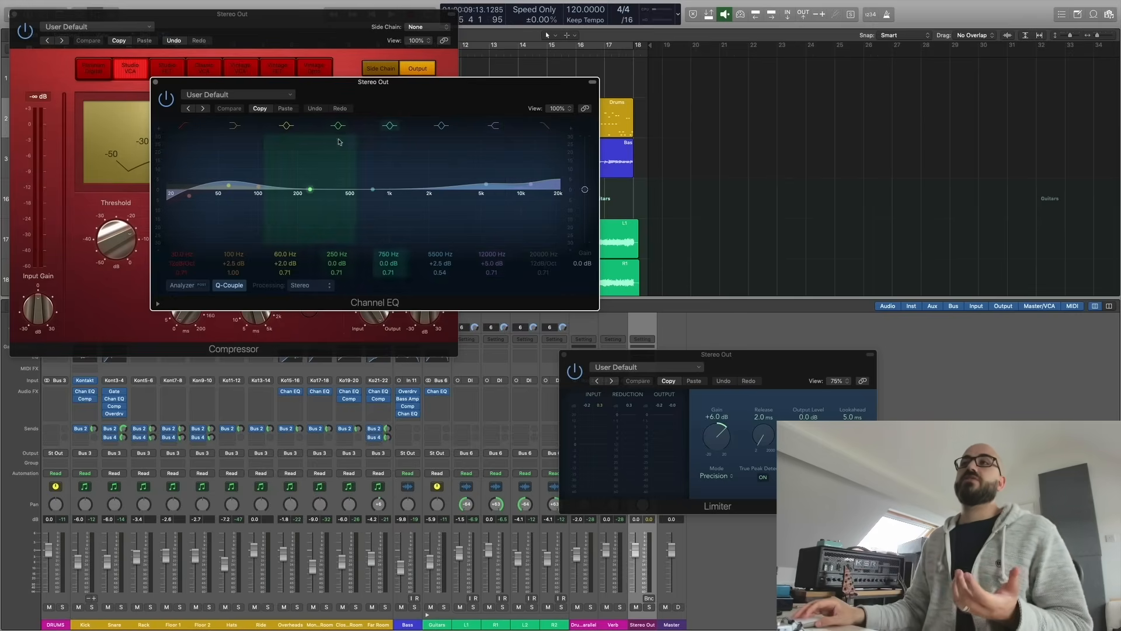
left_click(183, 125)
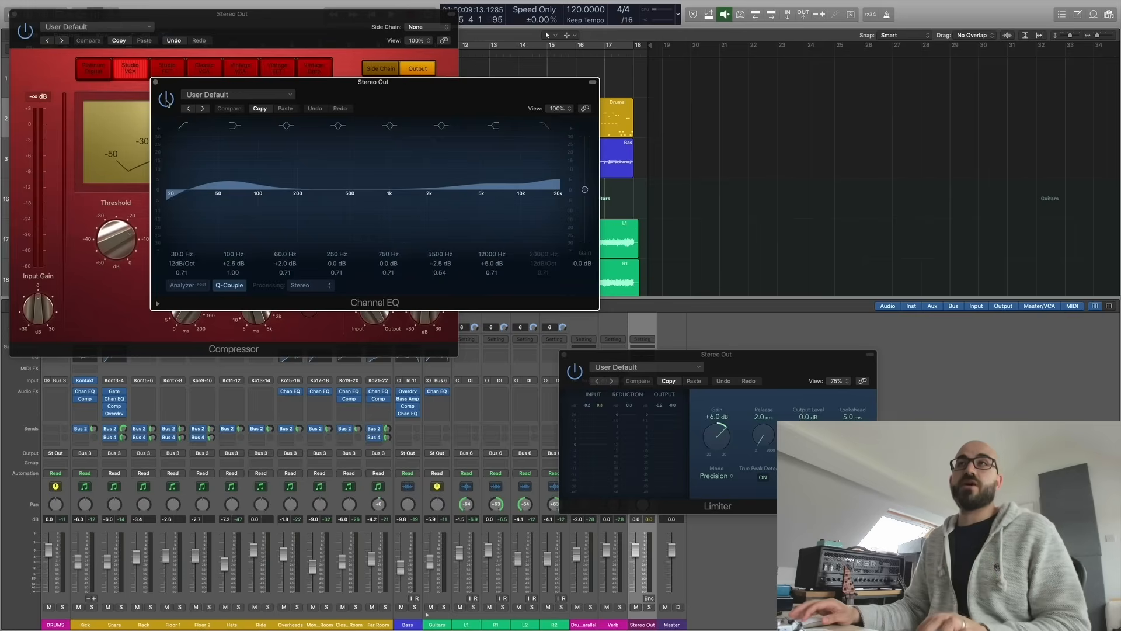
Step: Compare the mix during playback with the Stereo Out Channel EQ bypassed and active, leaving the EQ enabled
left_click(167, 102)
key("space")
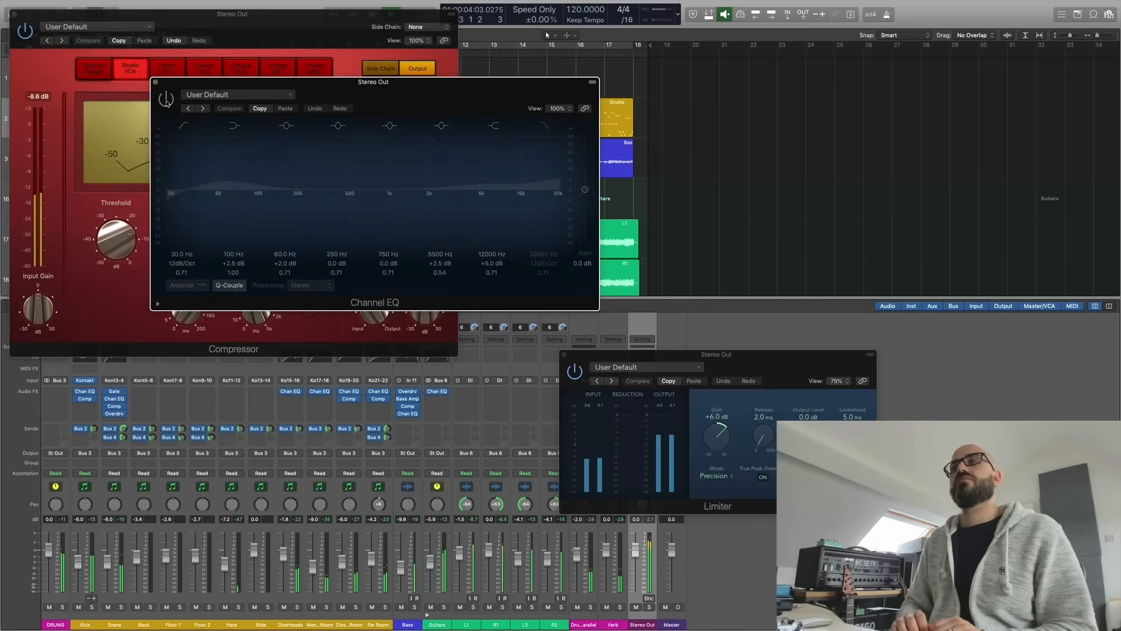
left_click(167, 103)
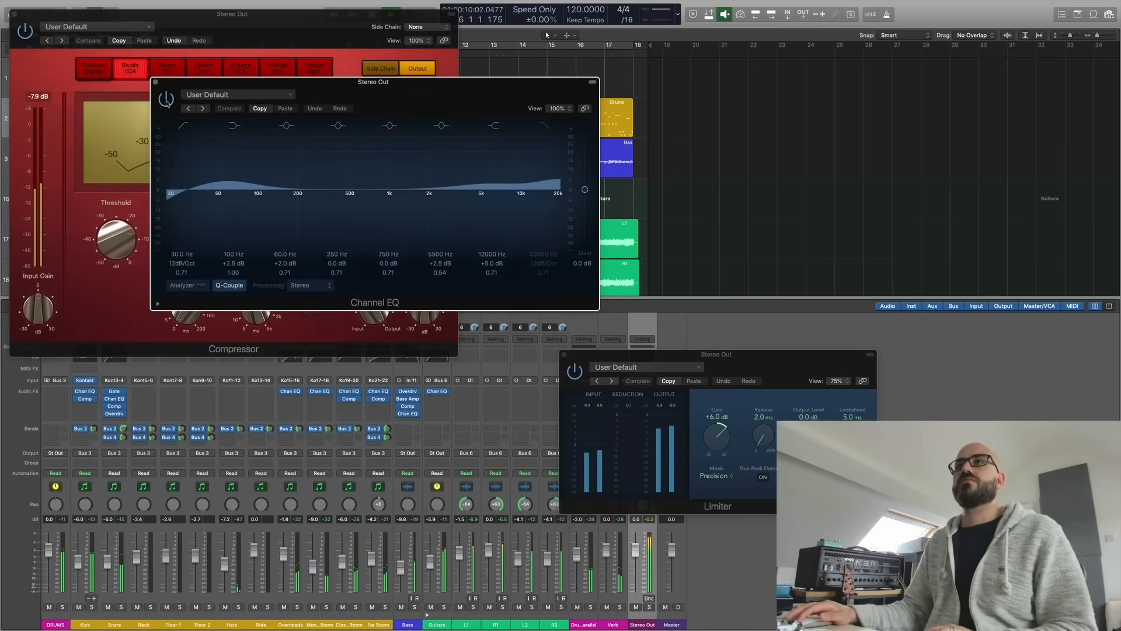
left_click(167, 102)
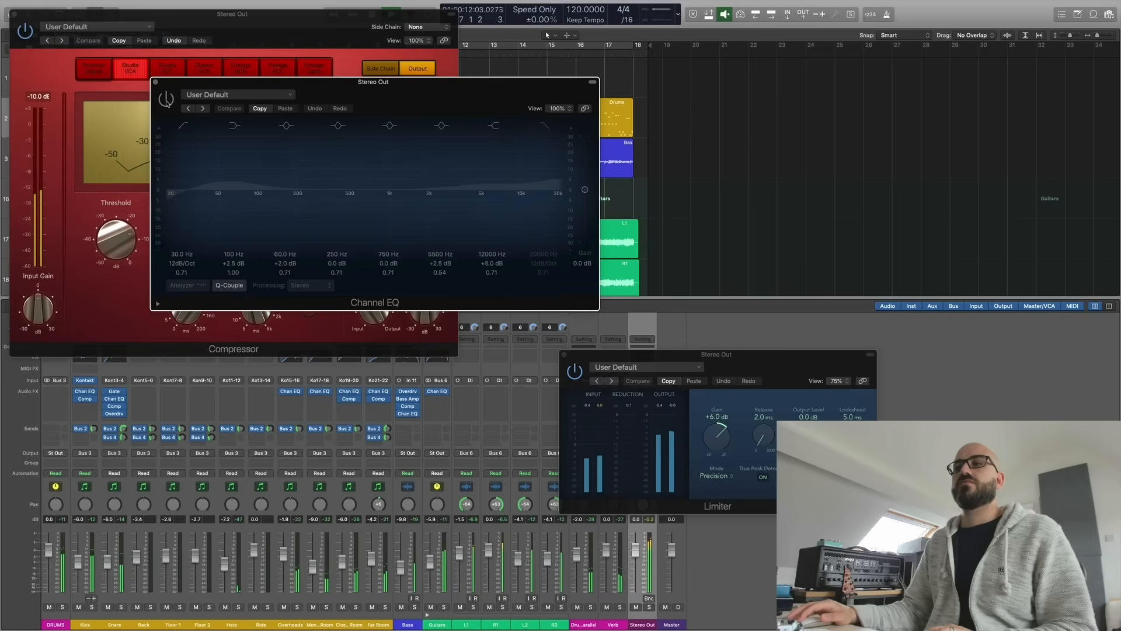
left_click(167, 103)
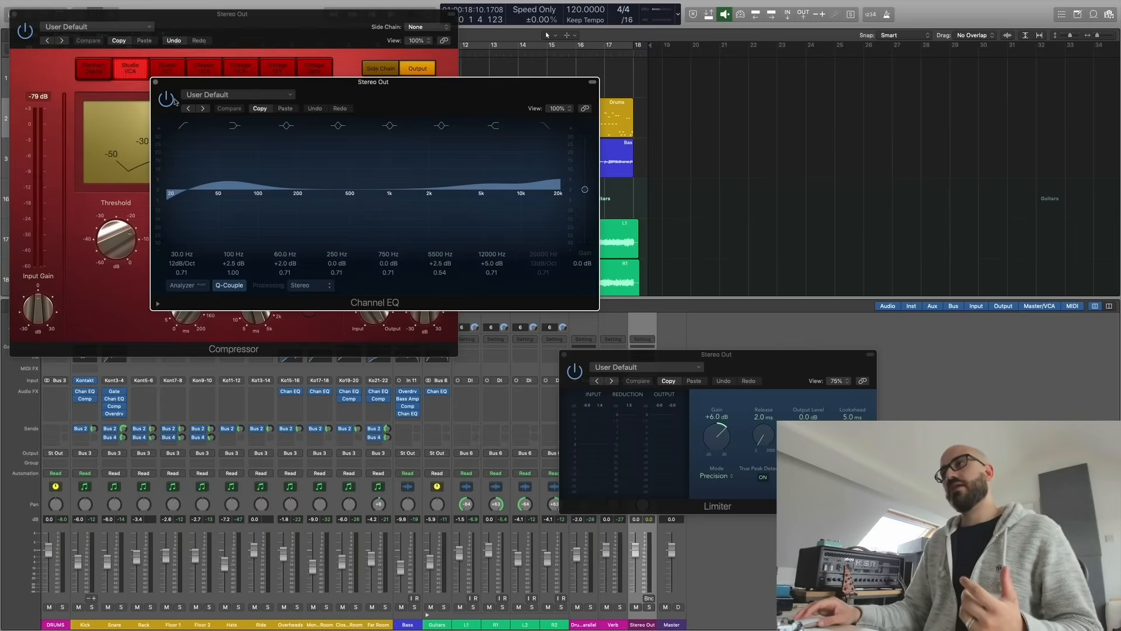
Step: Close the Limiter, Channel EQ and Compressor windows of the Stereo Out channel
left_click_drag(739, 365, 557, 373)
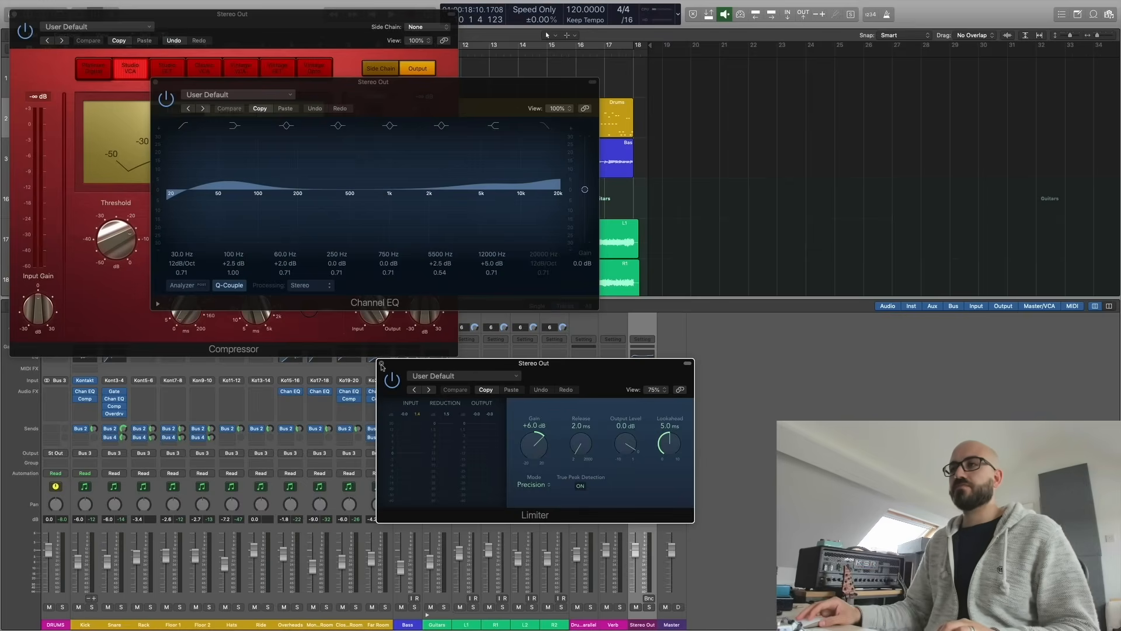
left_click(381, 363)
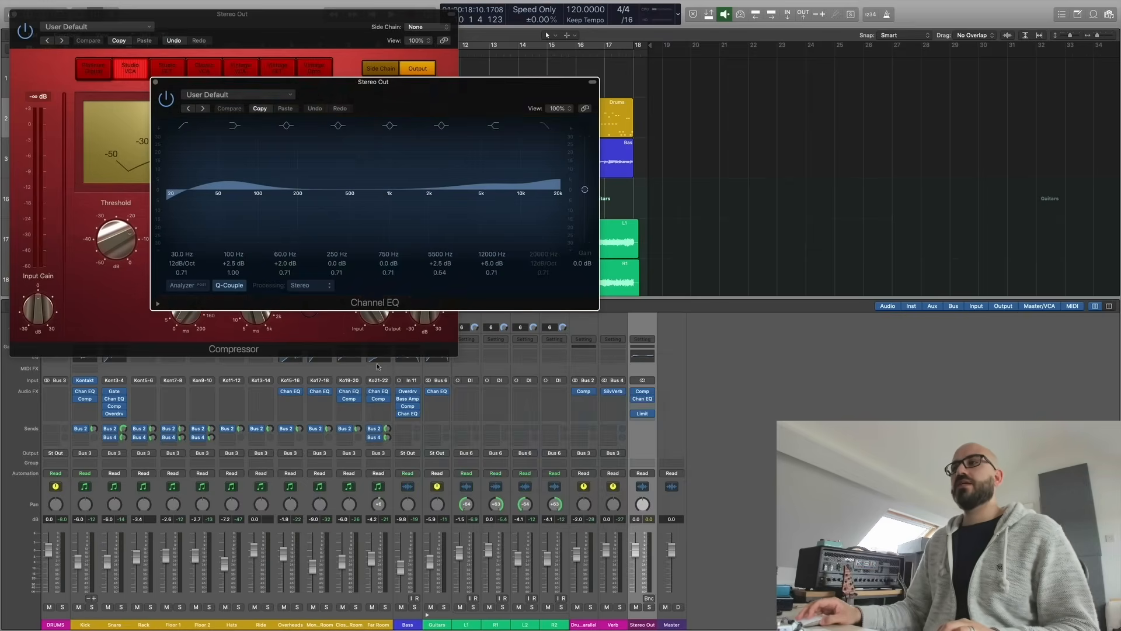
left_click(155, 82)
left_click(14, 15)
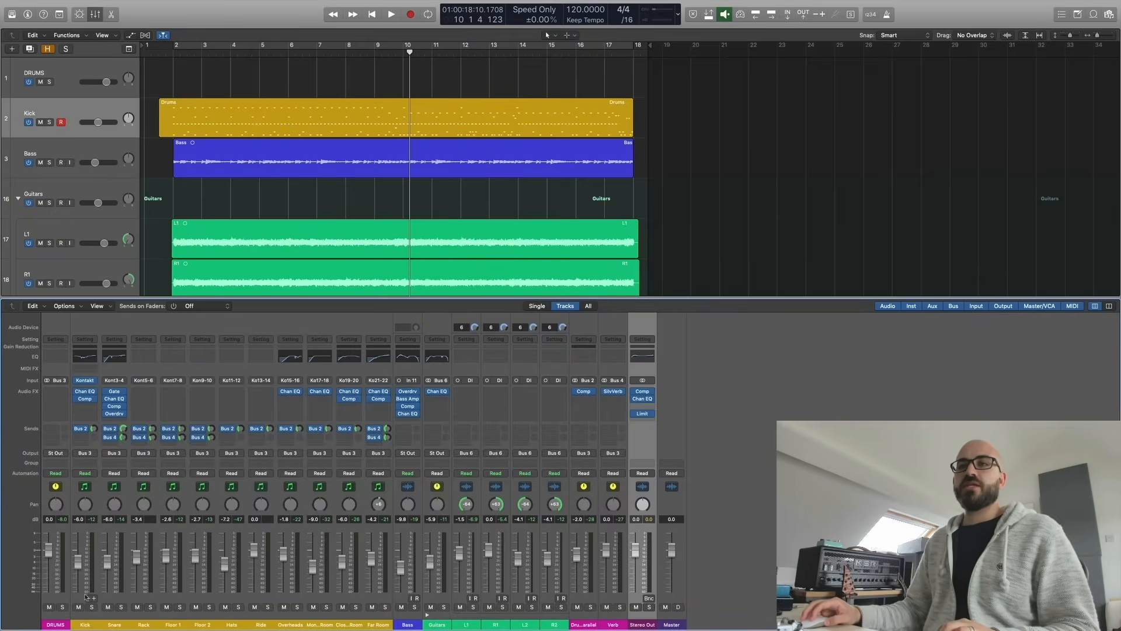
Step: Reopen the Kick channel's Kontakt instrument, and solo the DRUMS bus to play the processed drums from the start
left_click(86, 382)
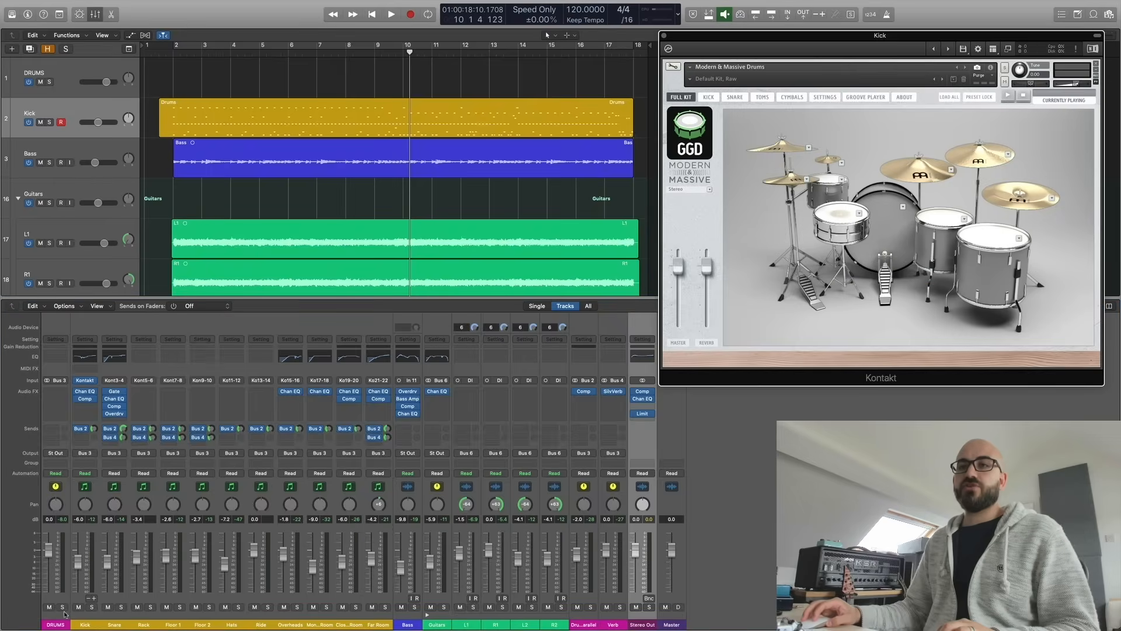
left_click(63, 607)
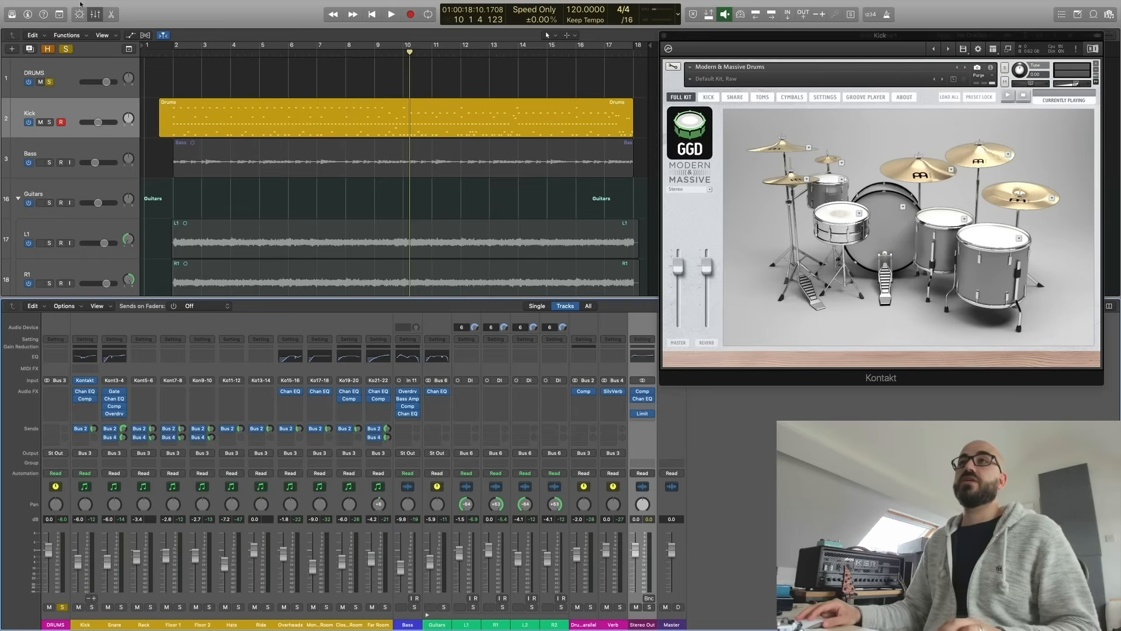
key("Return")
key("space")
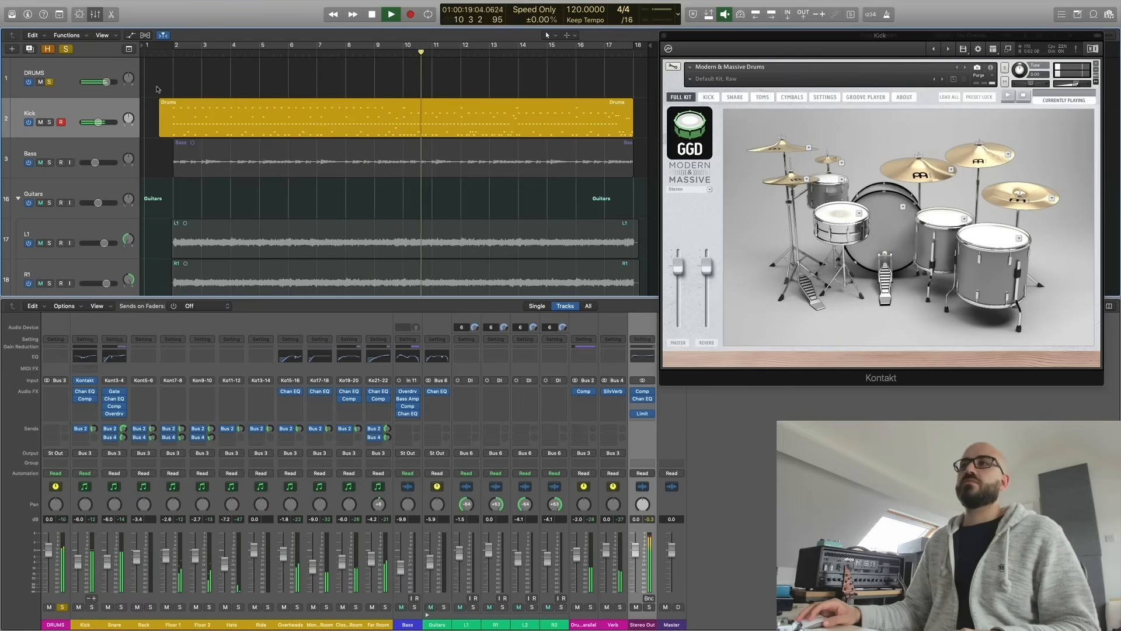
key("space")
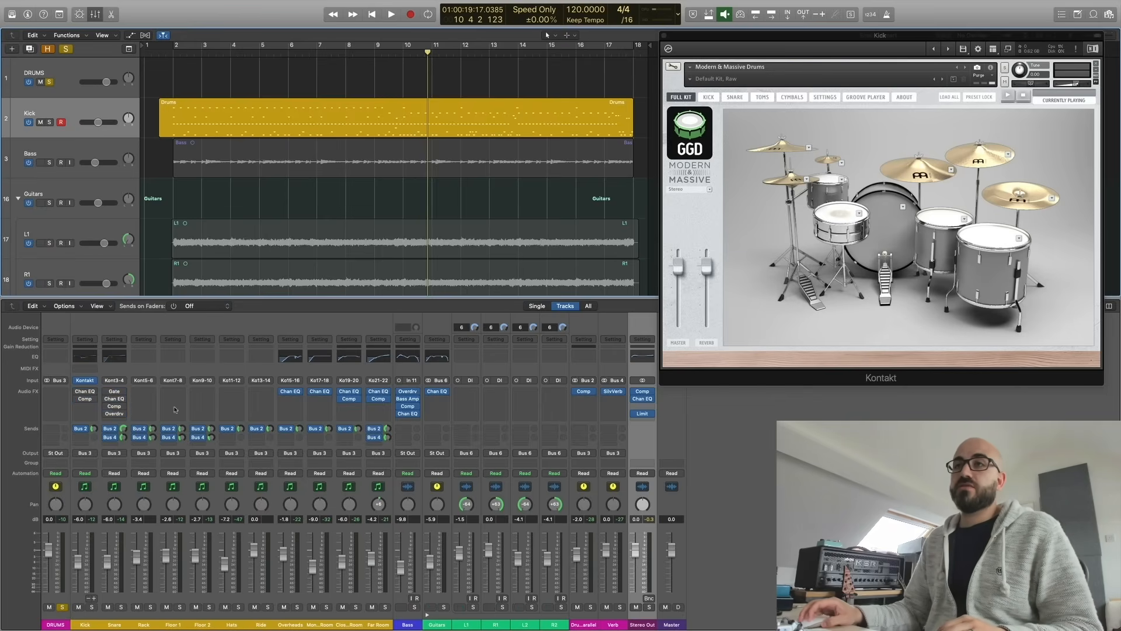
Step: Bypass the Channel EQ and Compressor inserts on the Overheads and the three room microphone channels
left_click(280, 391)
left_click(311, 391)
left_click(340, 391)
left_click(339, 399)
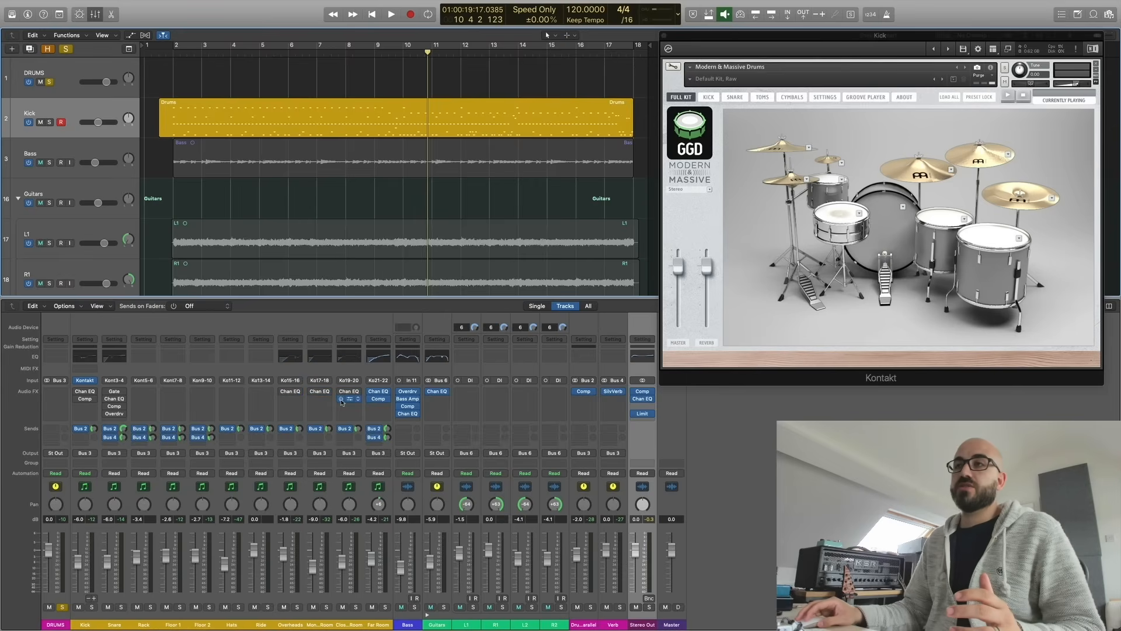
left_click(370, 391)
left_click(370, 399)
Step: Mute the Verb and Drum Parallel channels and play the soloed drums without processing
left_click(606, 607)
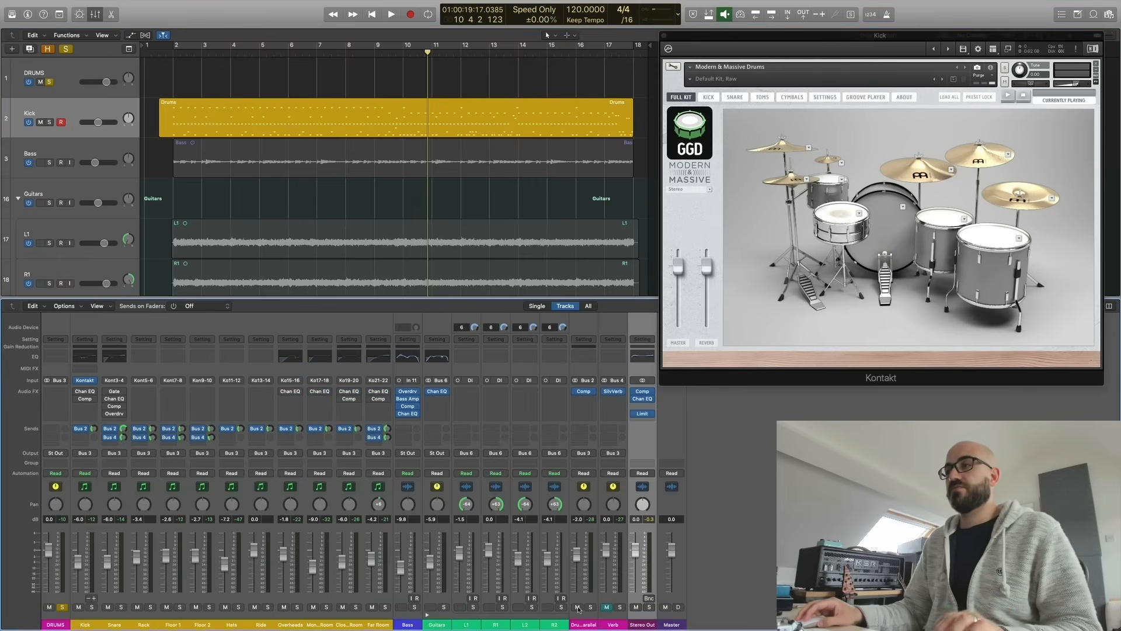
left_click(576, 606)
key("space")
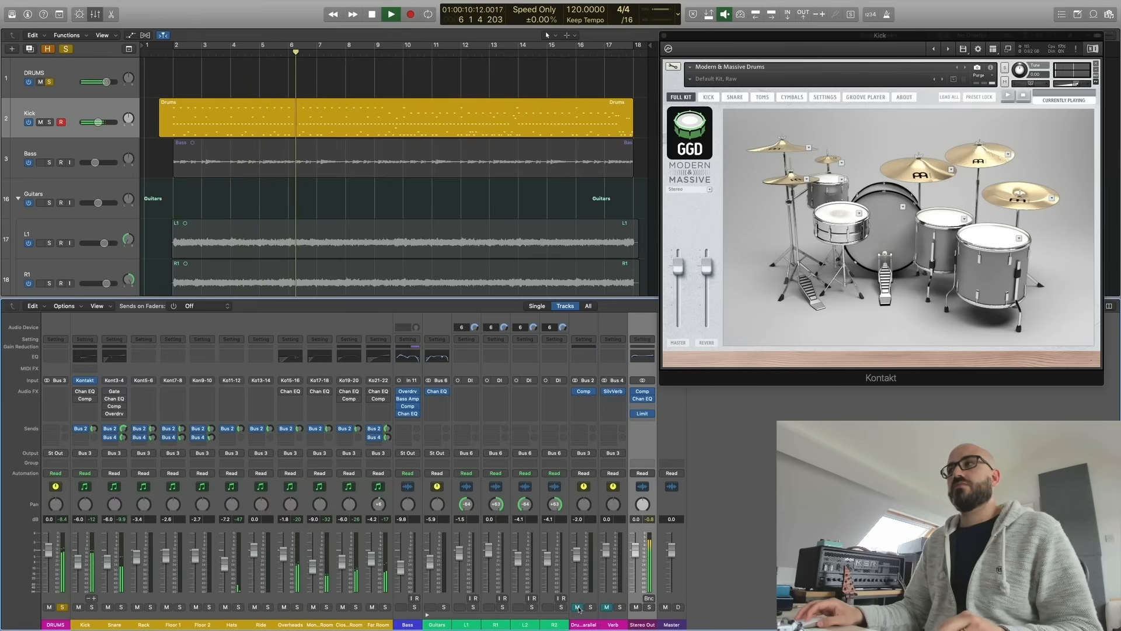
key("space")
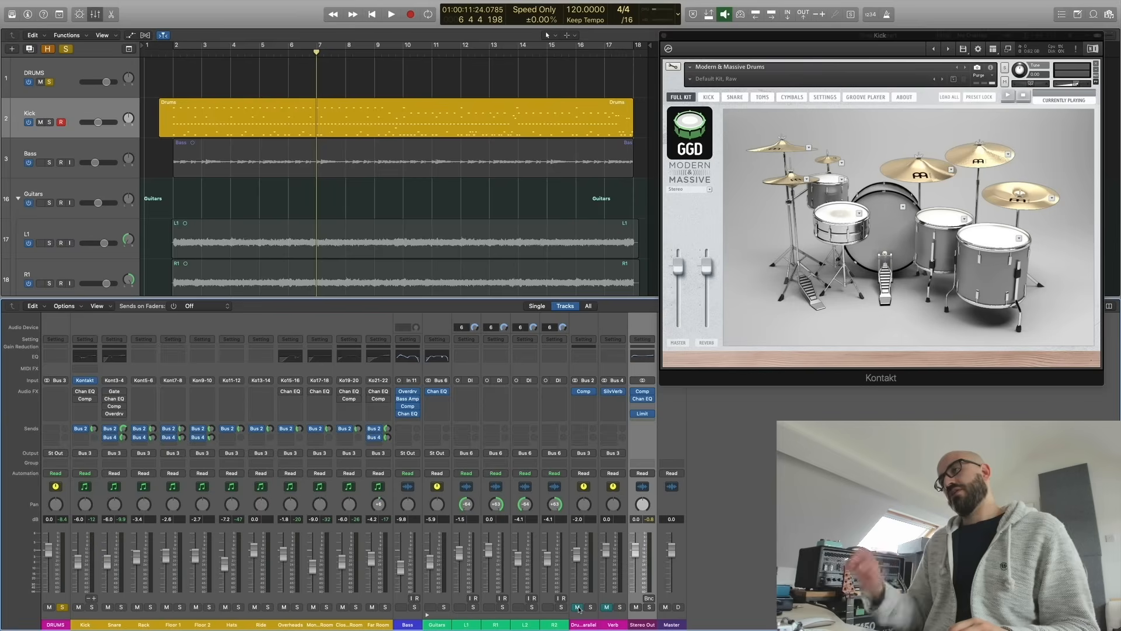
Step: Select the Drum Parallel channel and open its Compressor to examine the settings
left_click(576, 626)
left_click(605, 626)
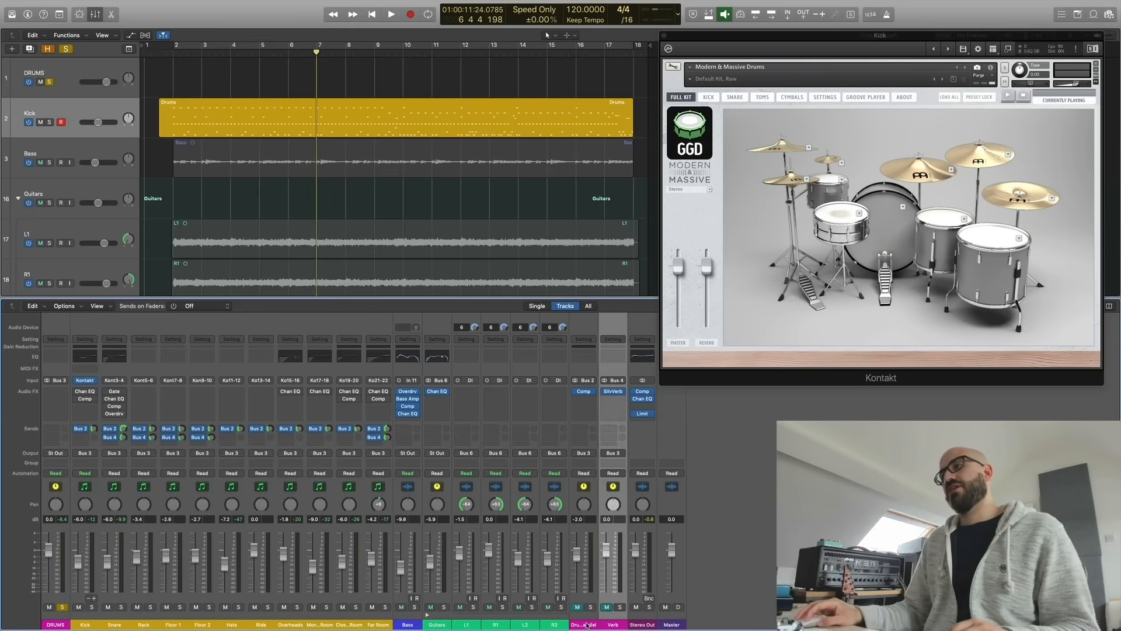
left_click(587, 620)
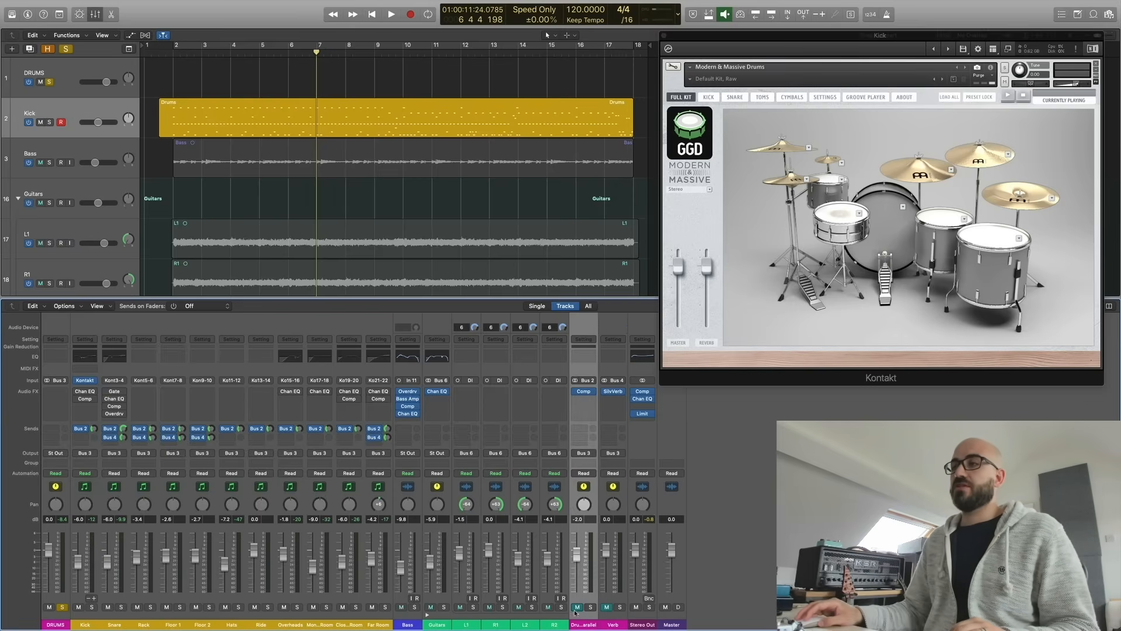
left_click(585, 393)
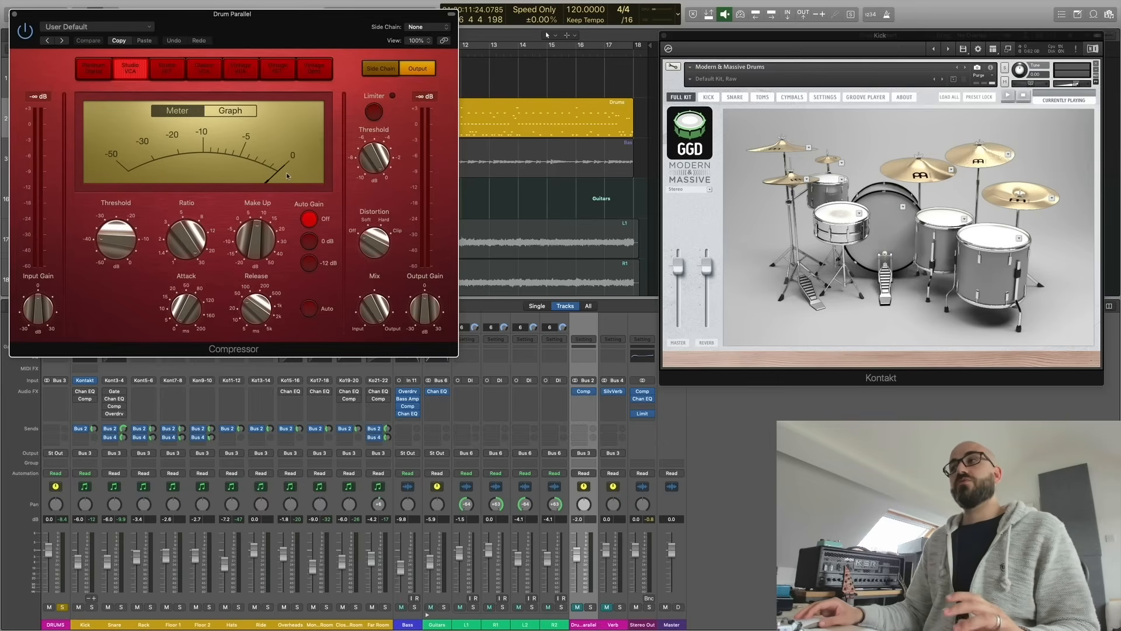
Step: Examine the Drum Parallel Compressor's attack, release and ratio, play the channel soloed on its own, and release the solo
mouse_move(193, 313)
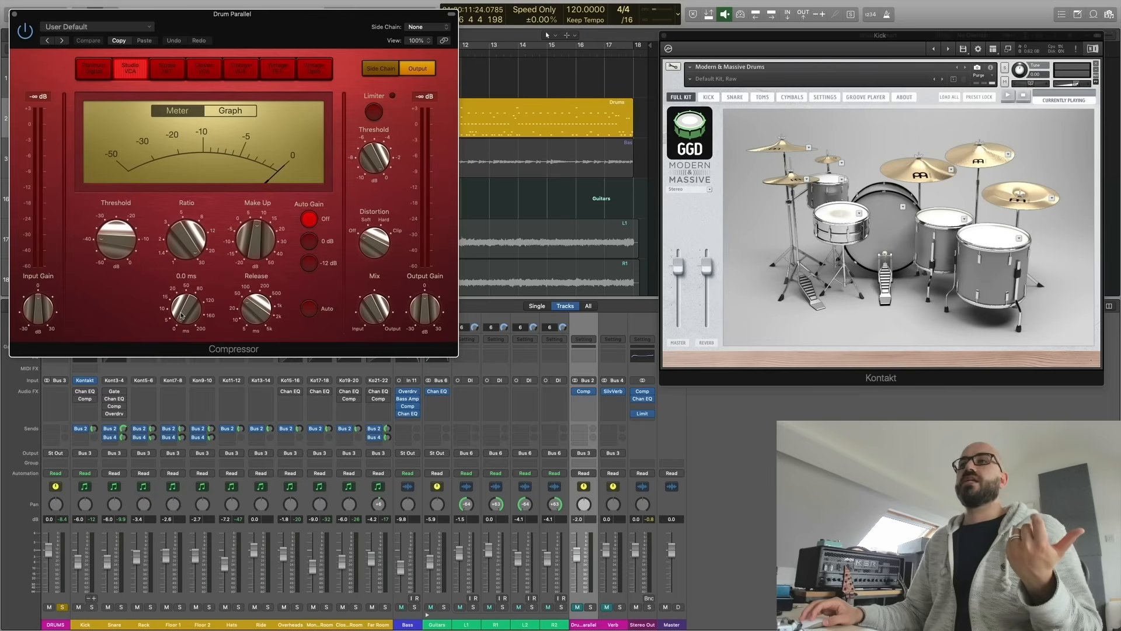
mouse_move(247, 312)
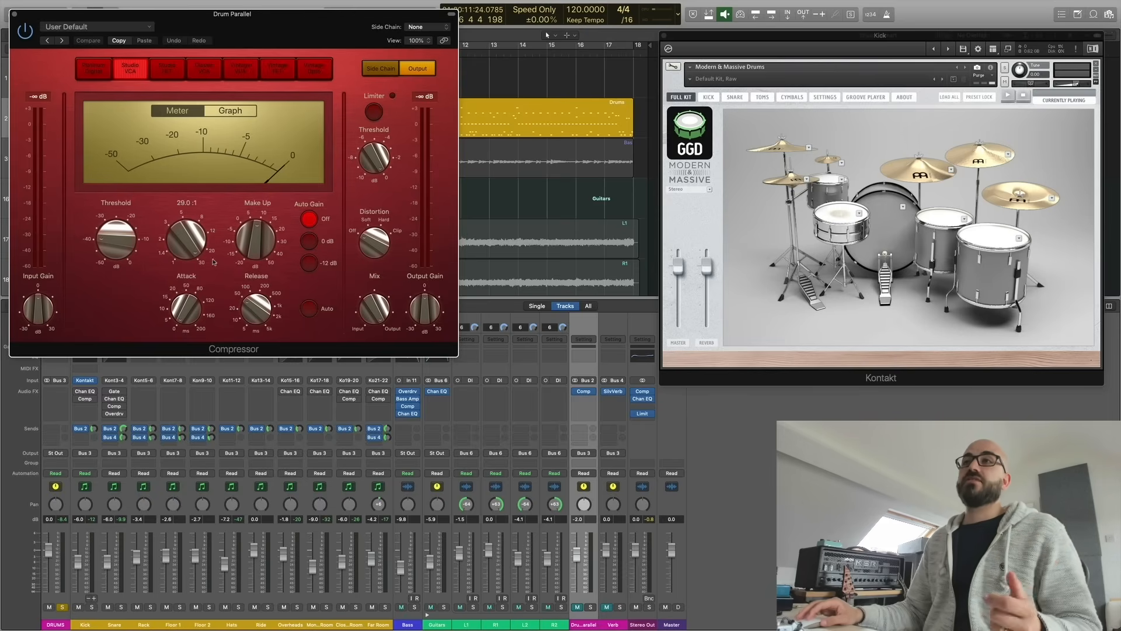
left_click(590, 607, "alt")
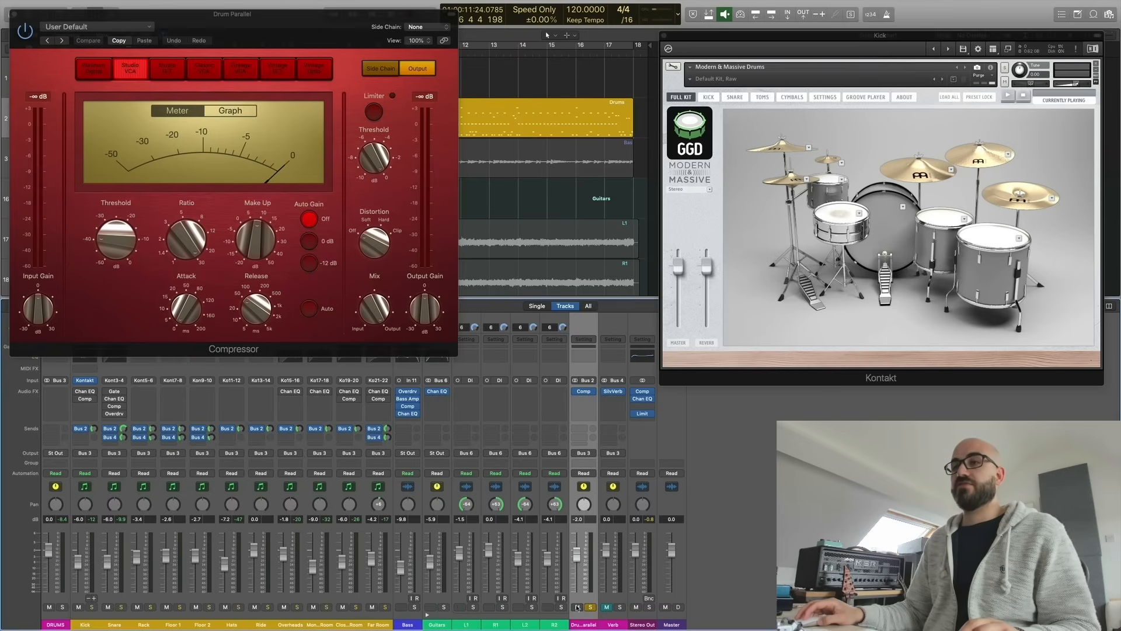
key("space")
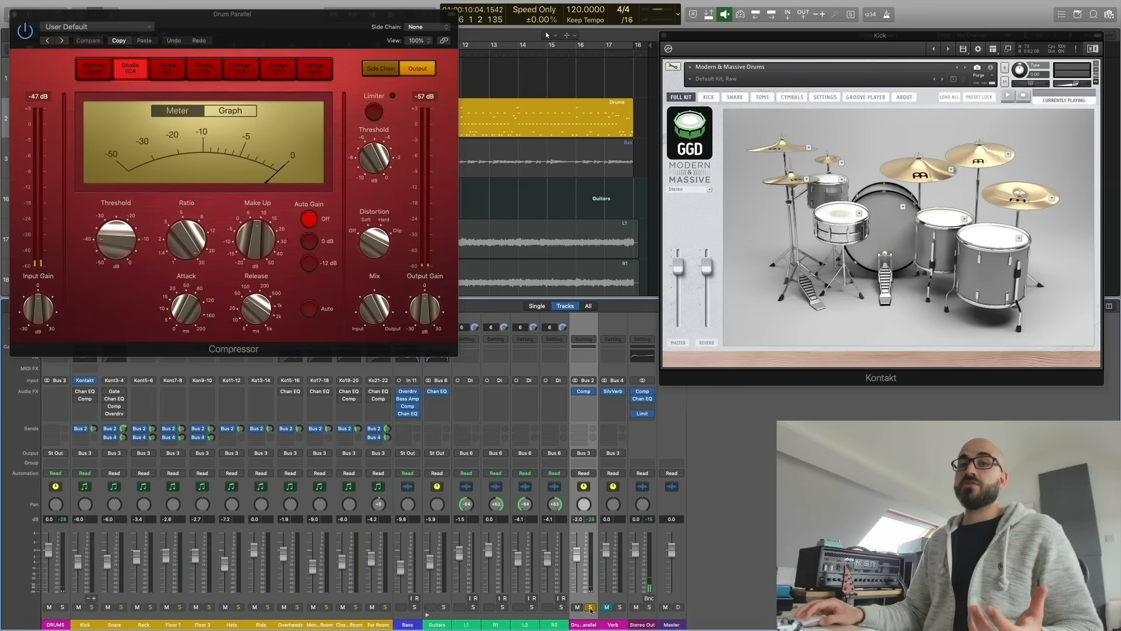
left_click(590, 607)
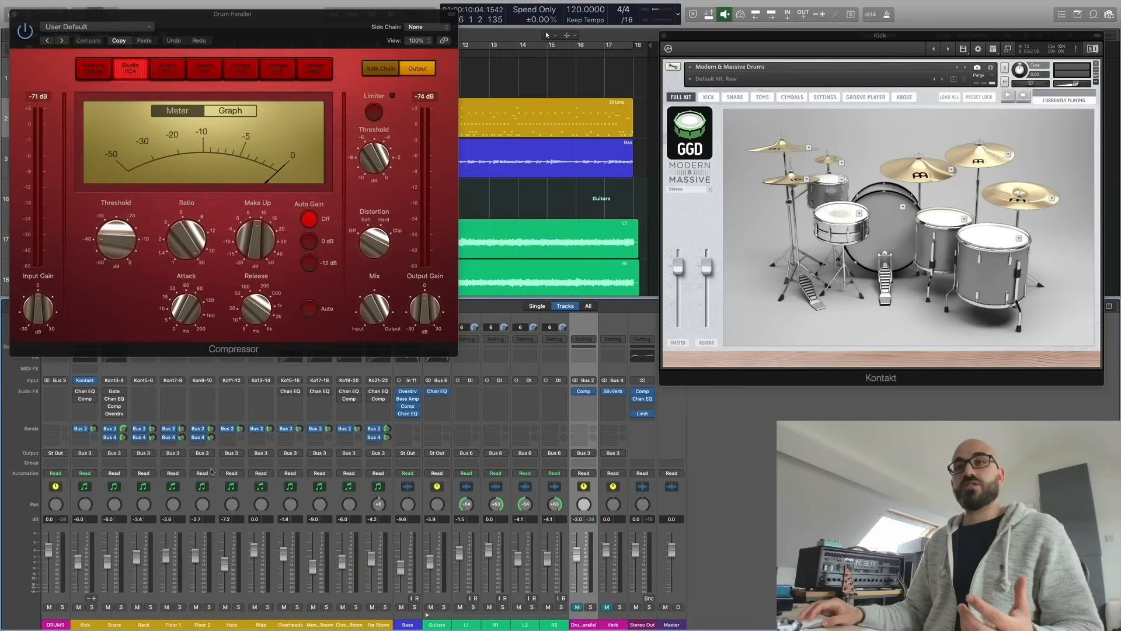
Step: Unmute the Drum Parallel and Verb channels, and open the Verb channel's SilverVerb over the Compressor window
left_click_drag(85, 625, 368, 626)
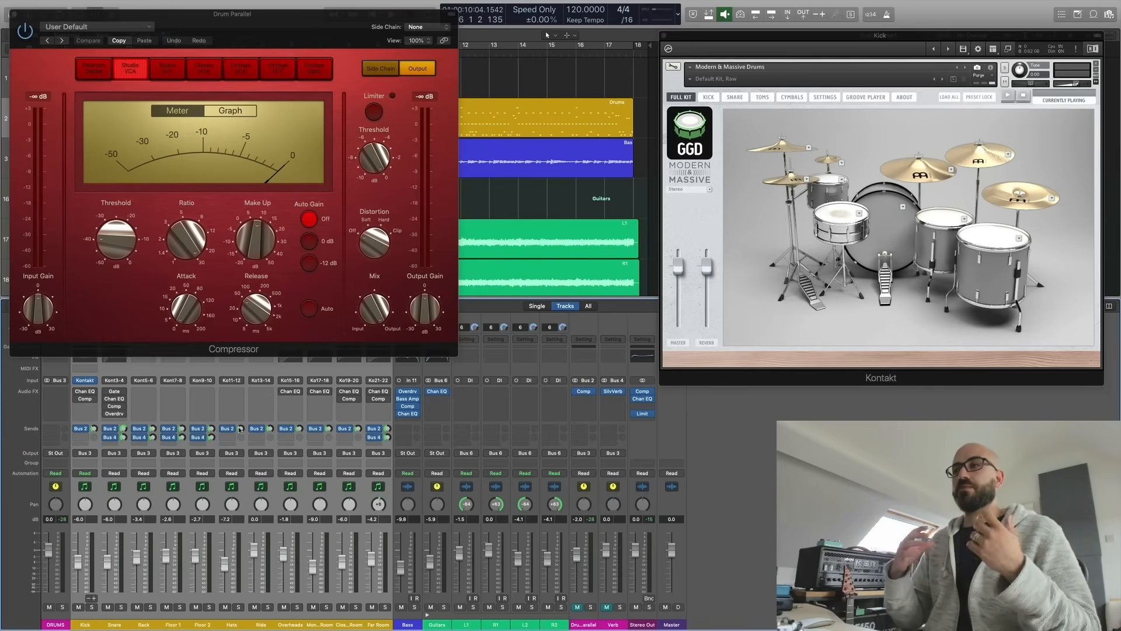
left_click(577, 606)
left_click(607, 608)
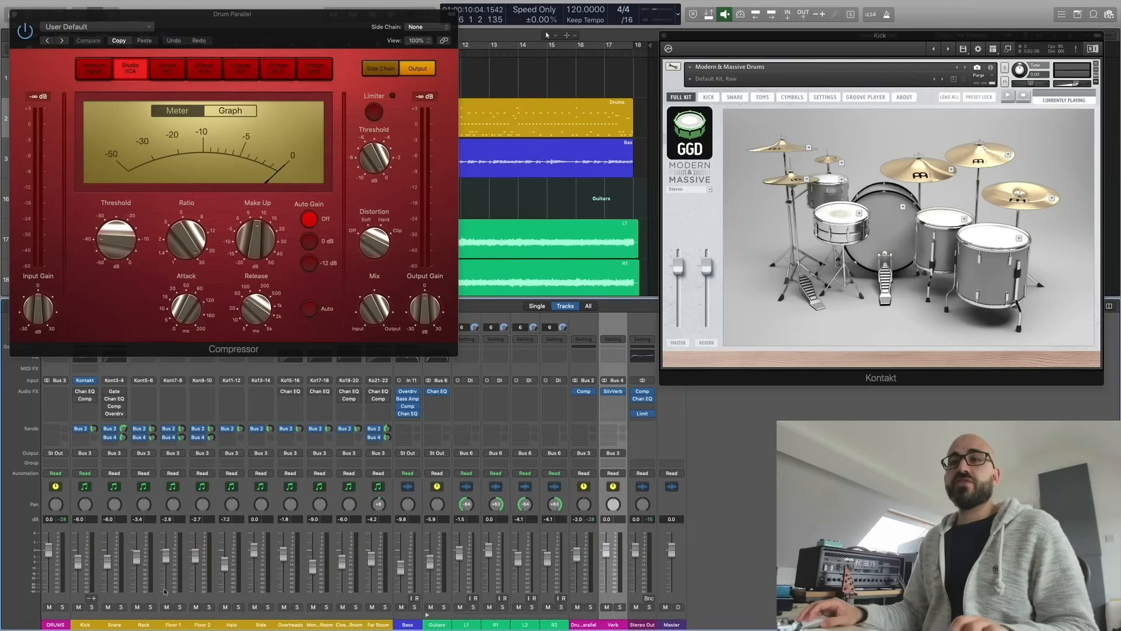
left_click(613, 391)
left_click_drag(183, 29, 354, 174)
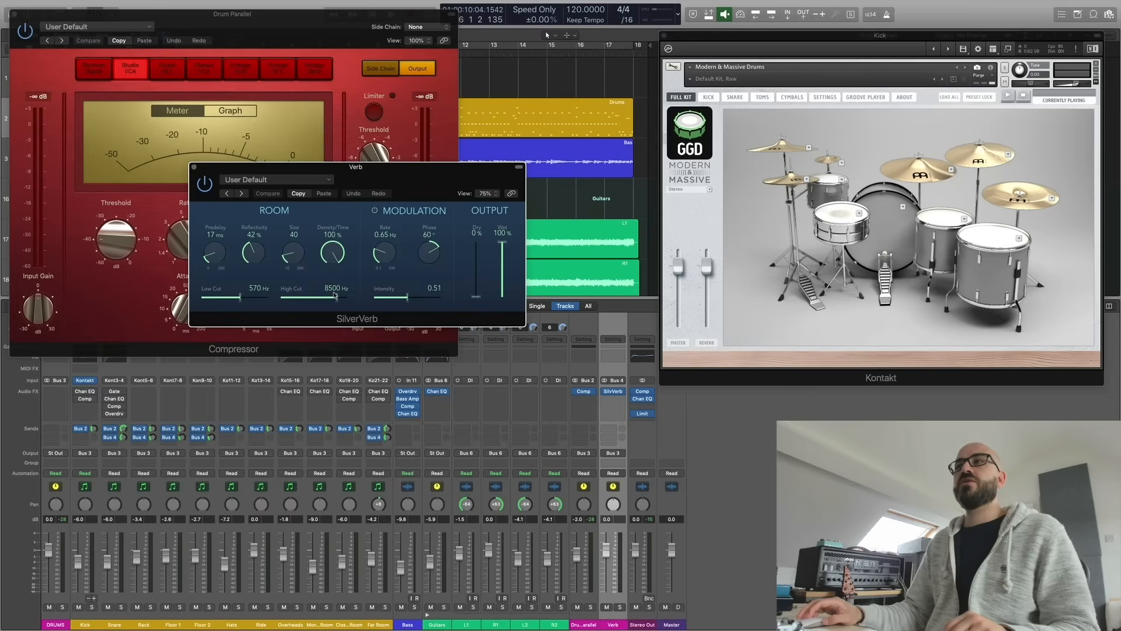
Step: Solo the Snare channel and play it while comparing the effect of different Bus 4 reverb send levels
left_click(121, 606)
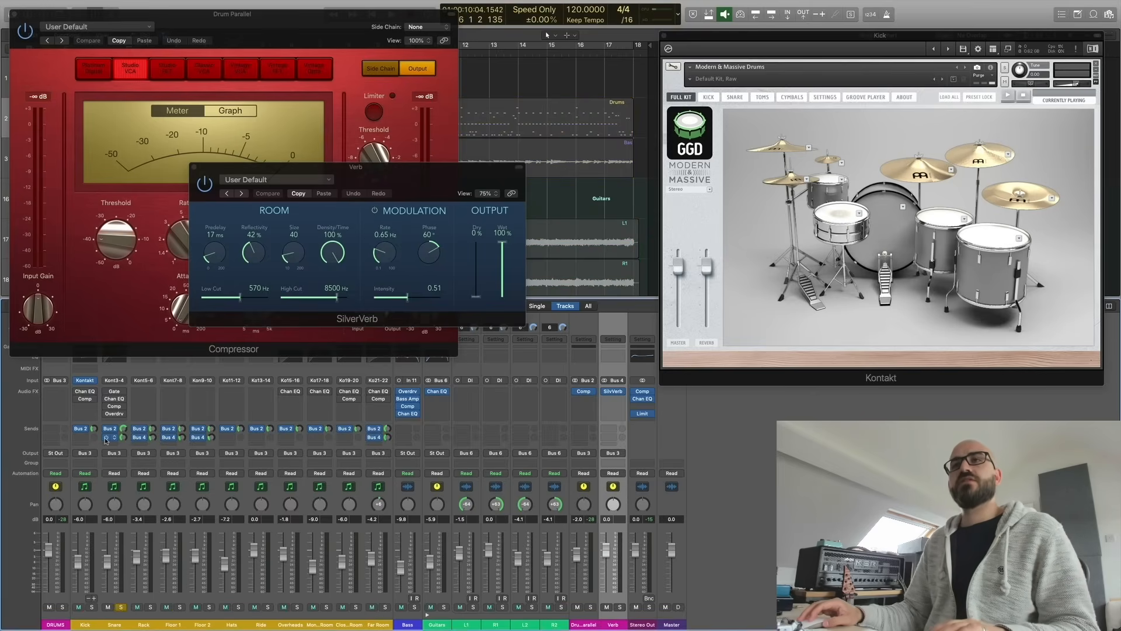
key("space")
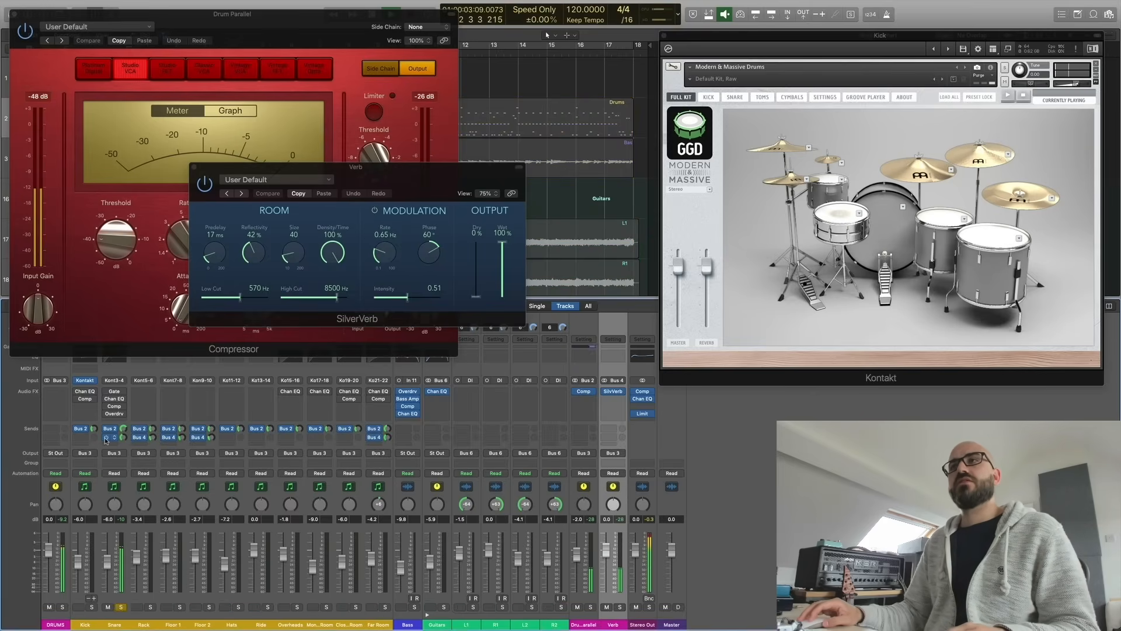
left_click_drag(123, 437, 124, 397)
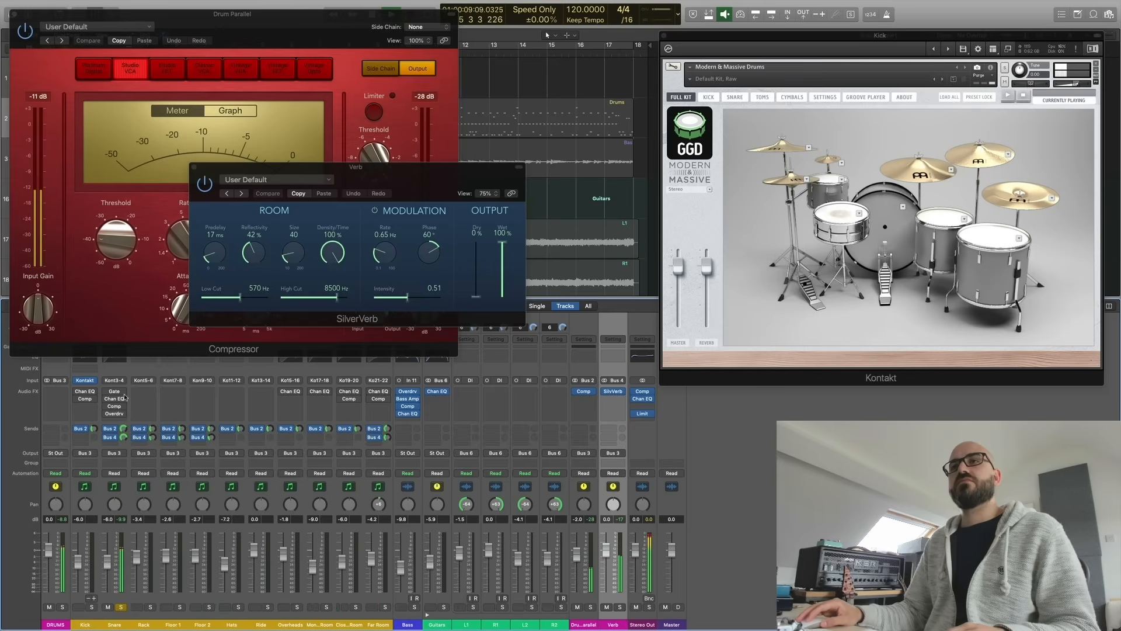
left_click_drag(123, 437, 123, 444)
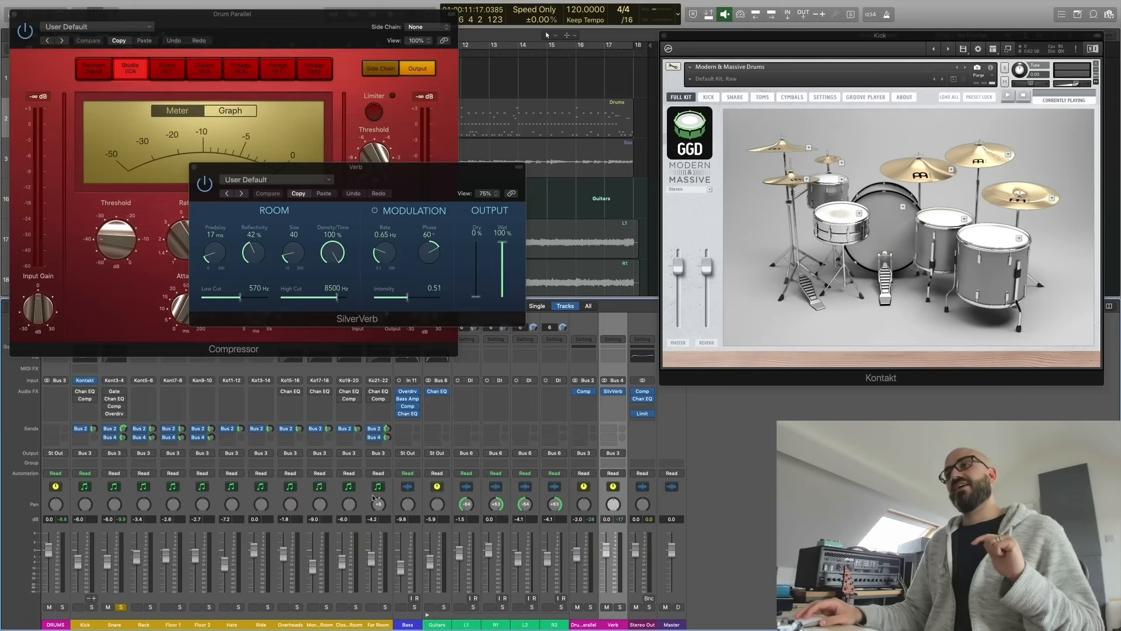
Step: Play the soloed Far Room channel, compare it with the Bus 4 send off and on, and release the solo
left_click(384, 609)
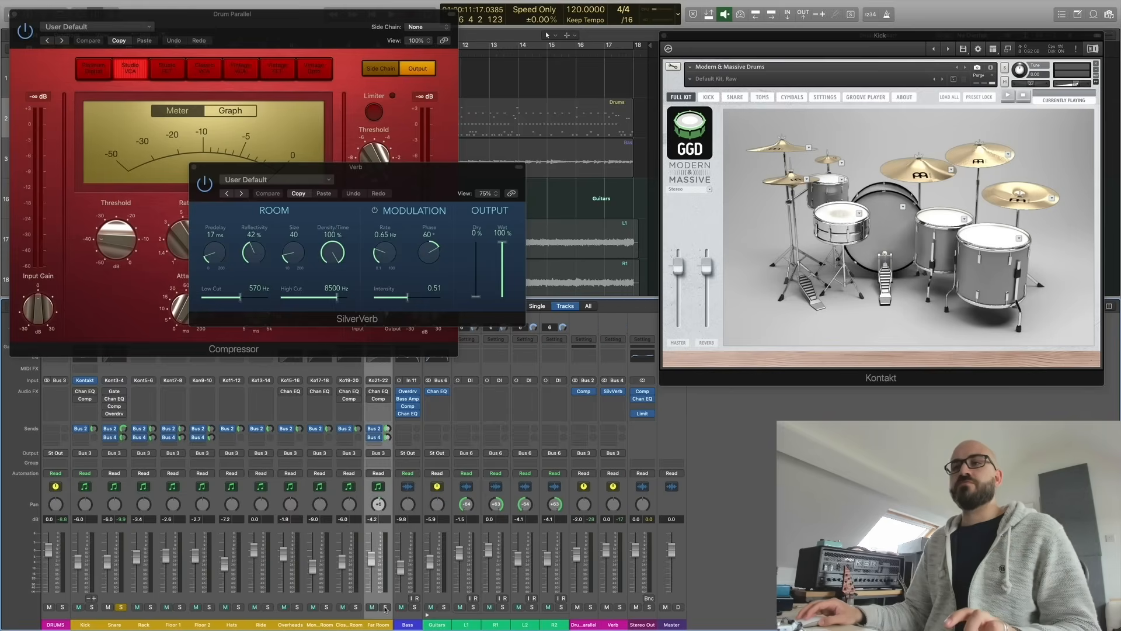
left_click(384, 607)
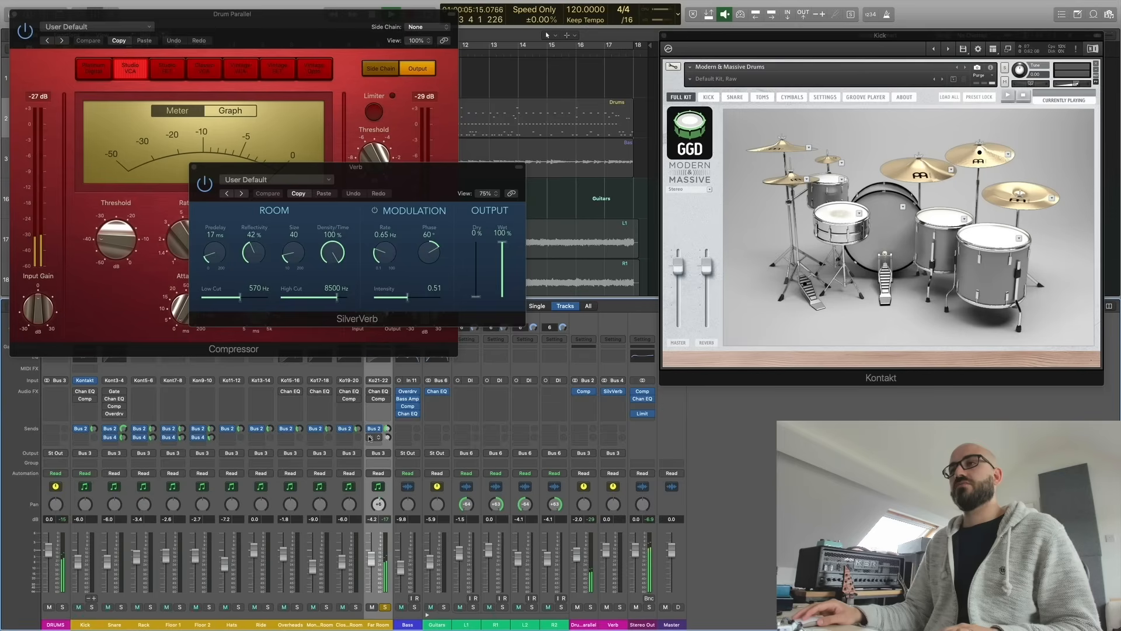
left_click(370, 437)
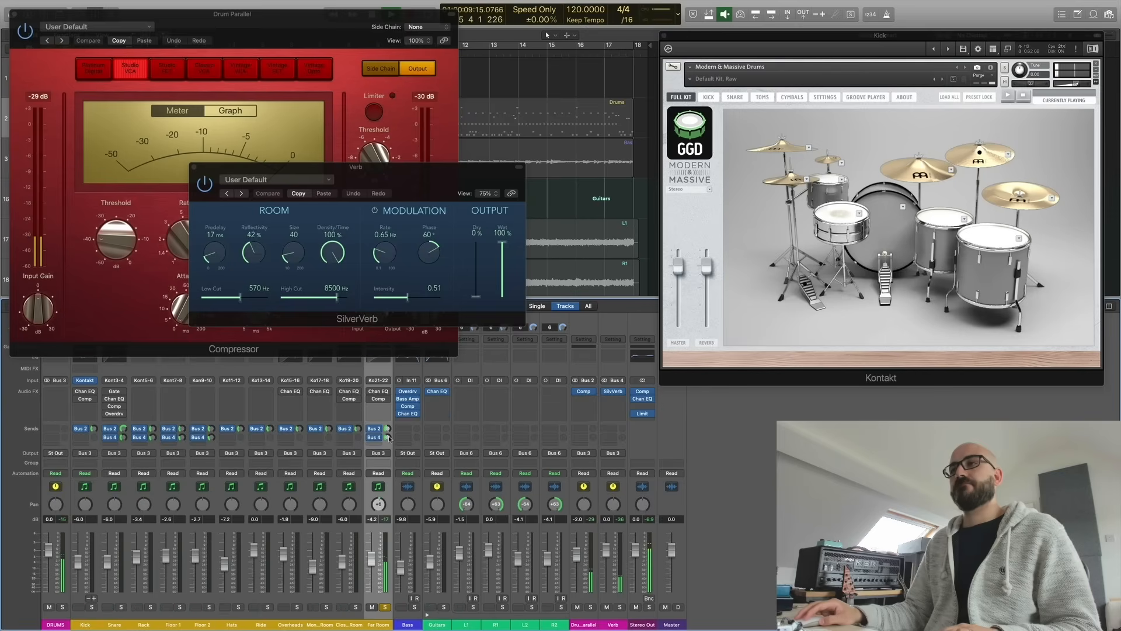
mouse_move(388, 437)
left_mouse_down()
mouse_move(391, 401)
mouse_move(391, 439)
left_mouse_up()
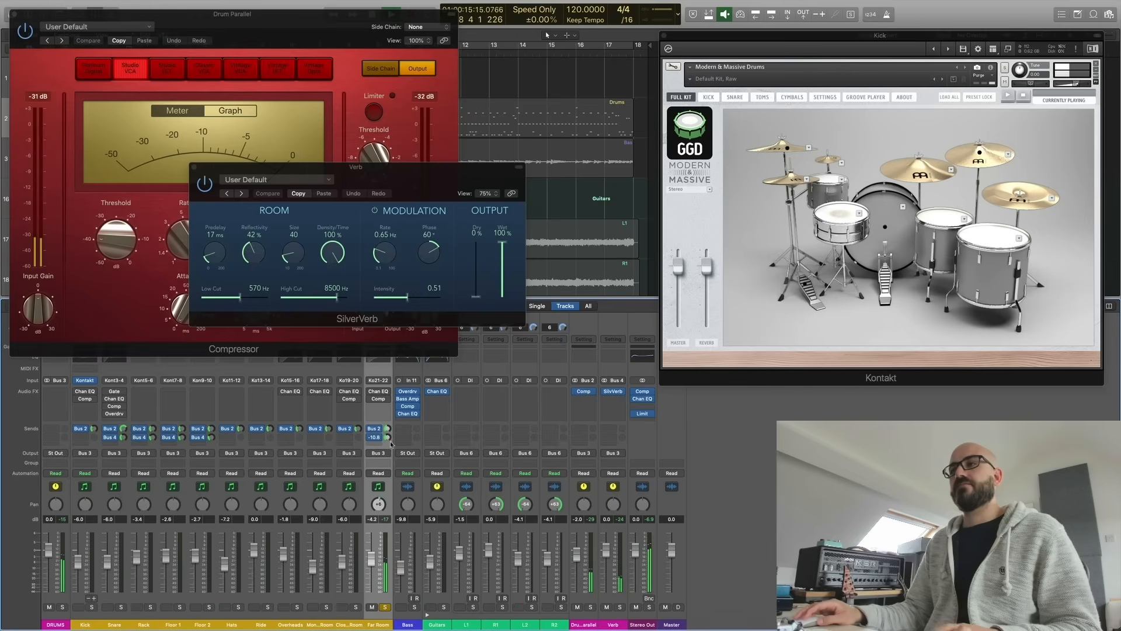
left_click(385, 607)
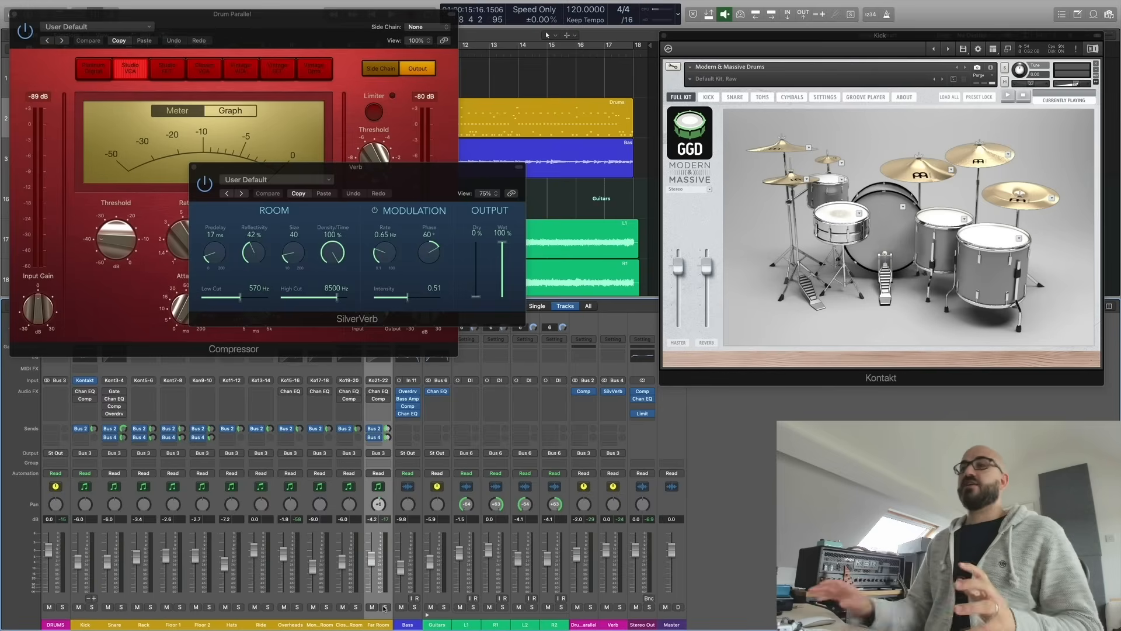
Step: Solo the Kick channel and play it to compare its sound without and with the Drum Parallel channel
left_click(91, 607)
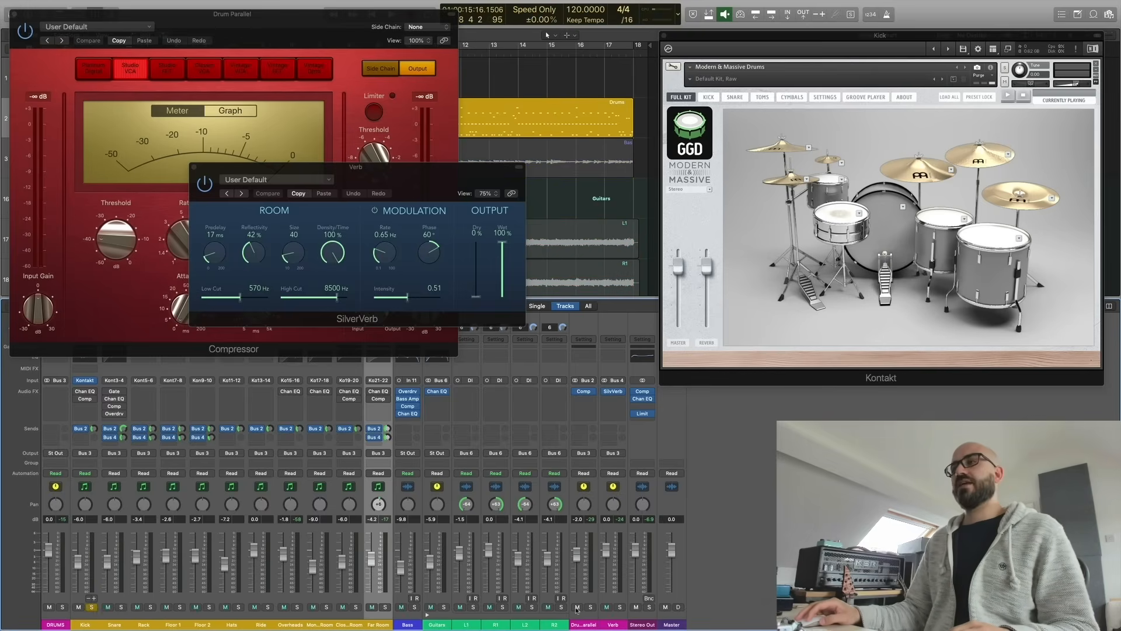
key("space")
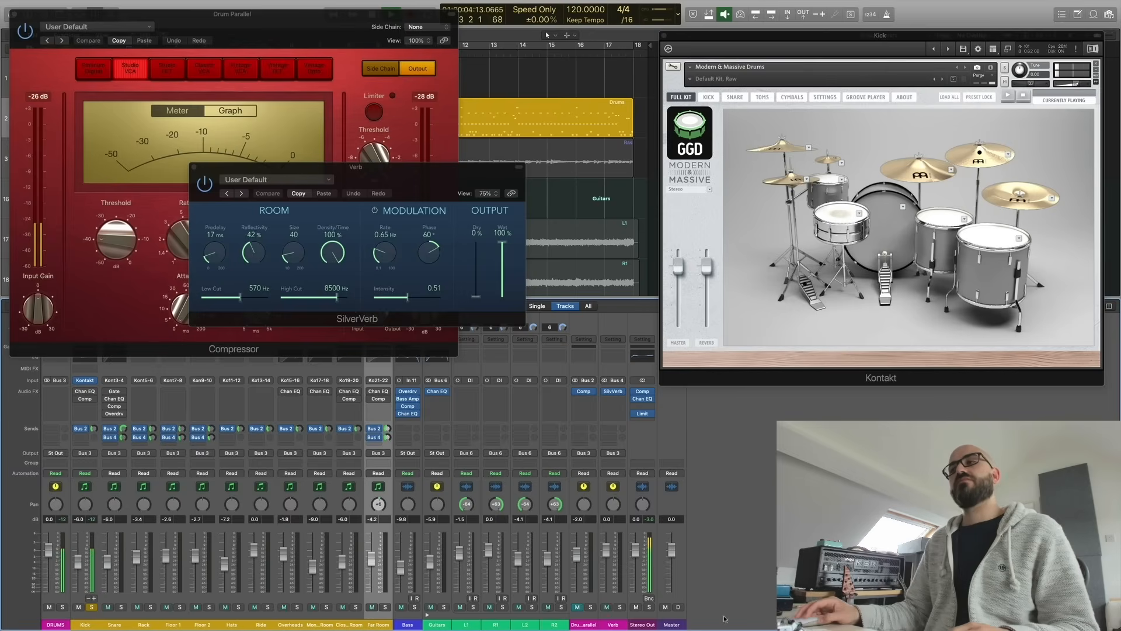
left_click(576, 608)
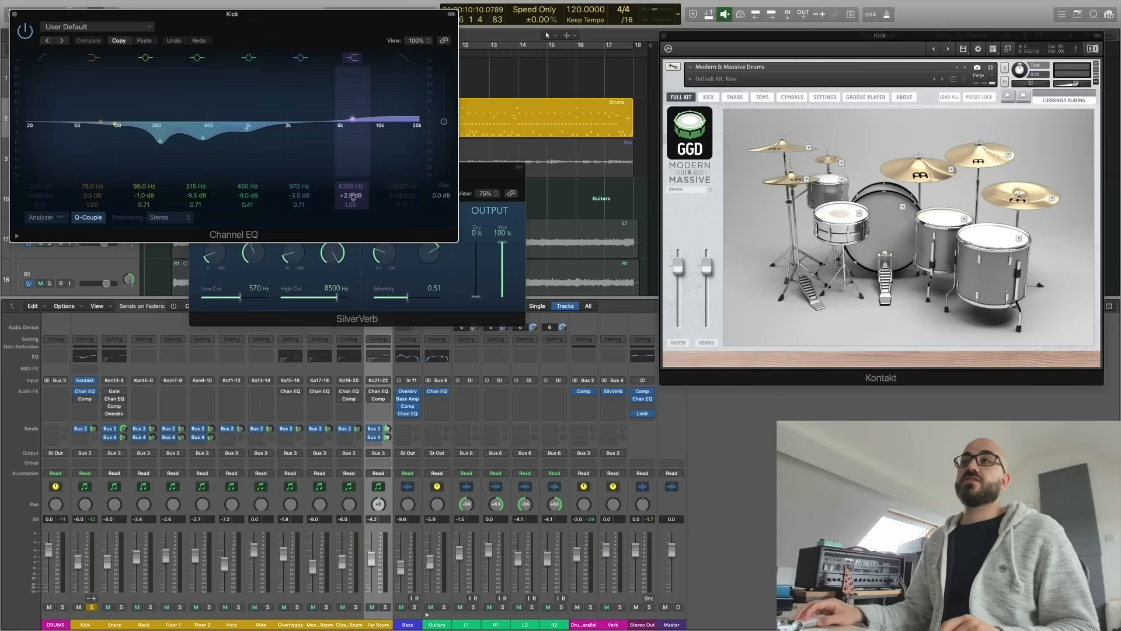
Step: Close the SilverVerb window and play the soloed Kick with its Channel EQ bypassed and re-enabled for comparison
left_click(344, 313)
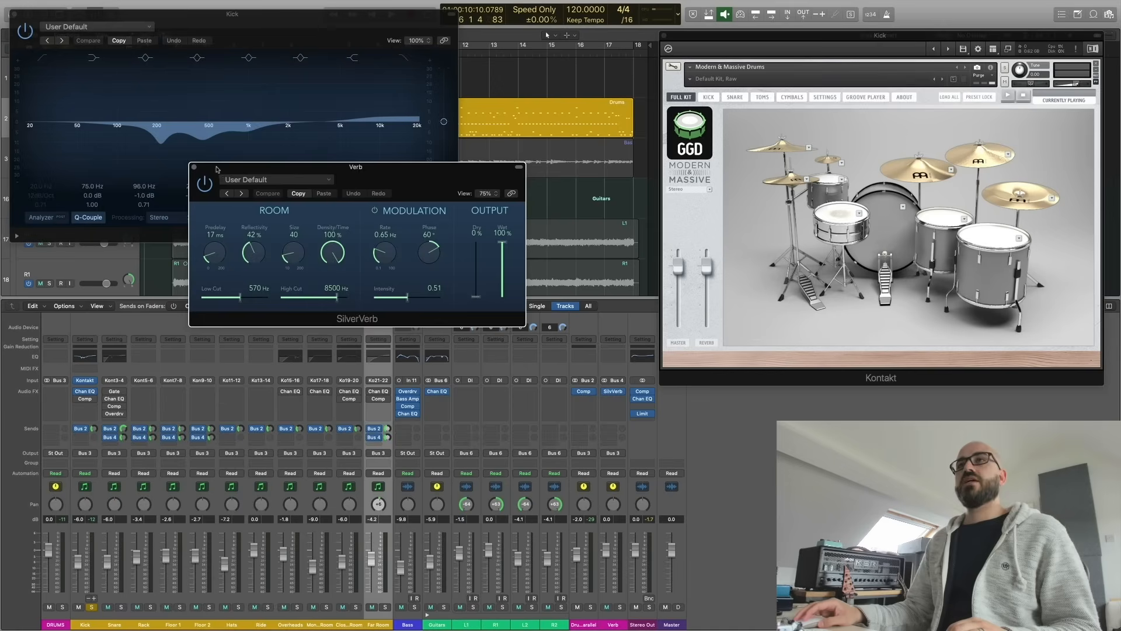
left_click(193, 167)
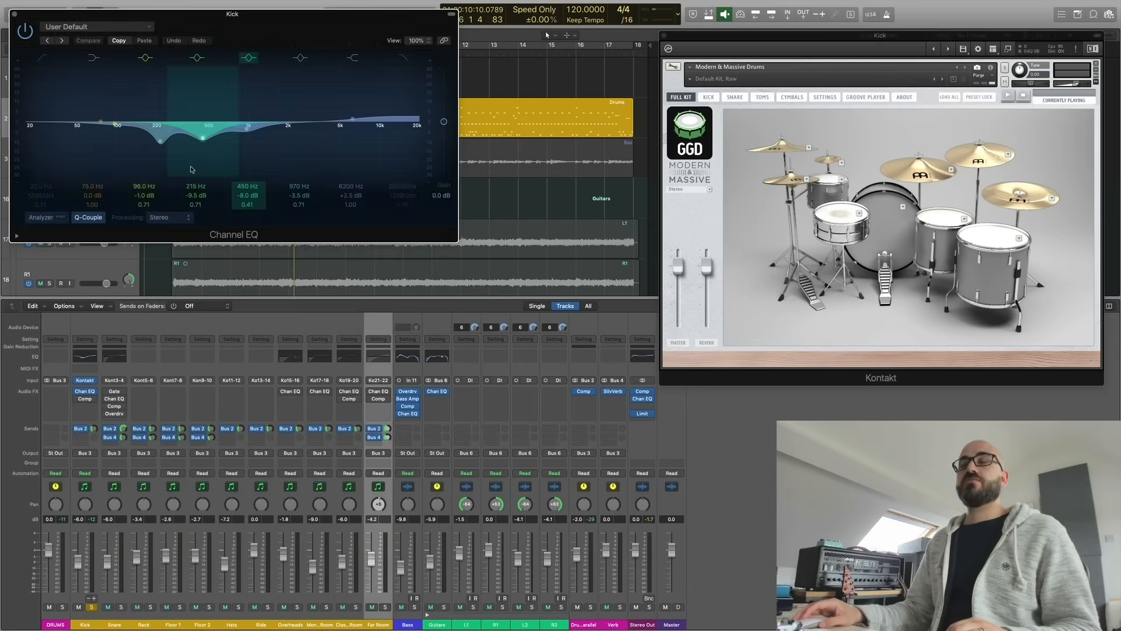
left_click(77, 392)
key("space")
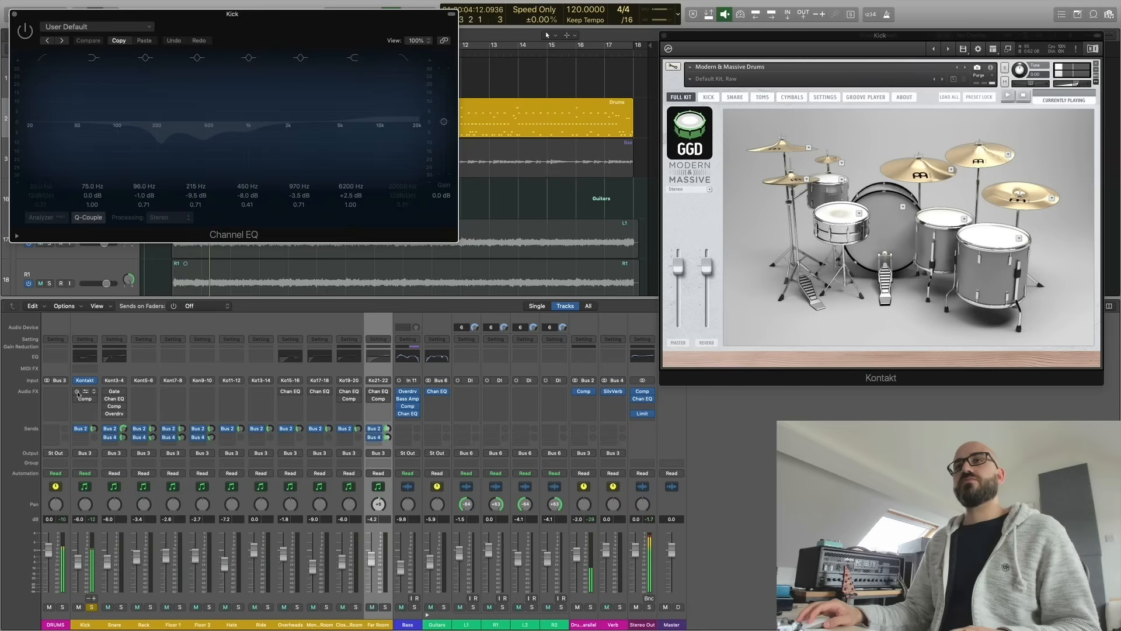
left_click(77, 392)
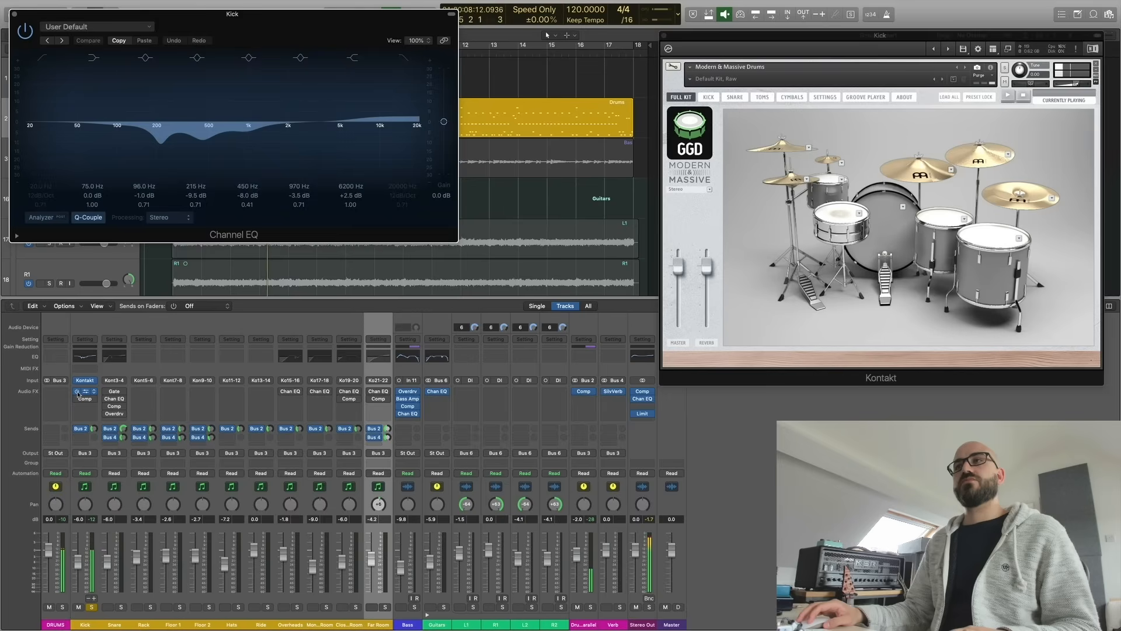
key("space")
Step: Enable the Kick channel's Compressor and open it to examine its attack, release and ratio settings
mouse_move(76, 400)
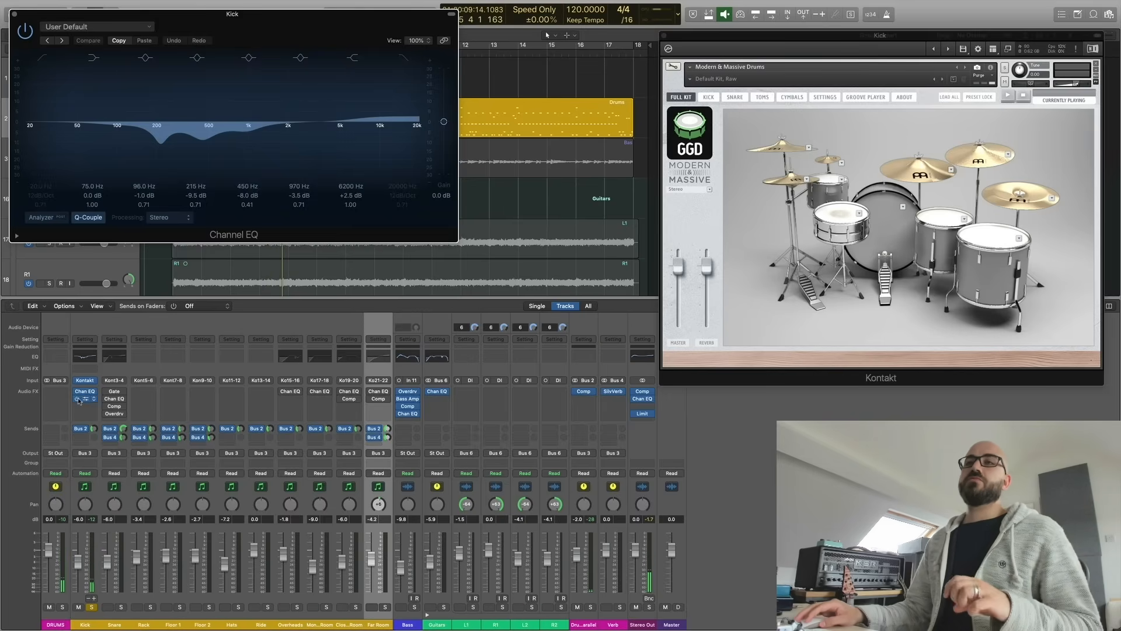
left_click(76, 398)
left_click_drag(235, 32, 248, 72)
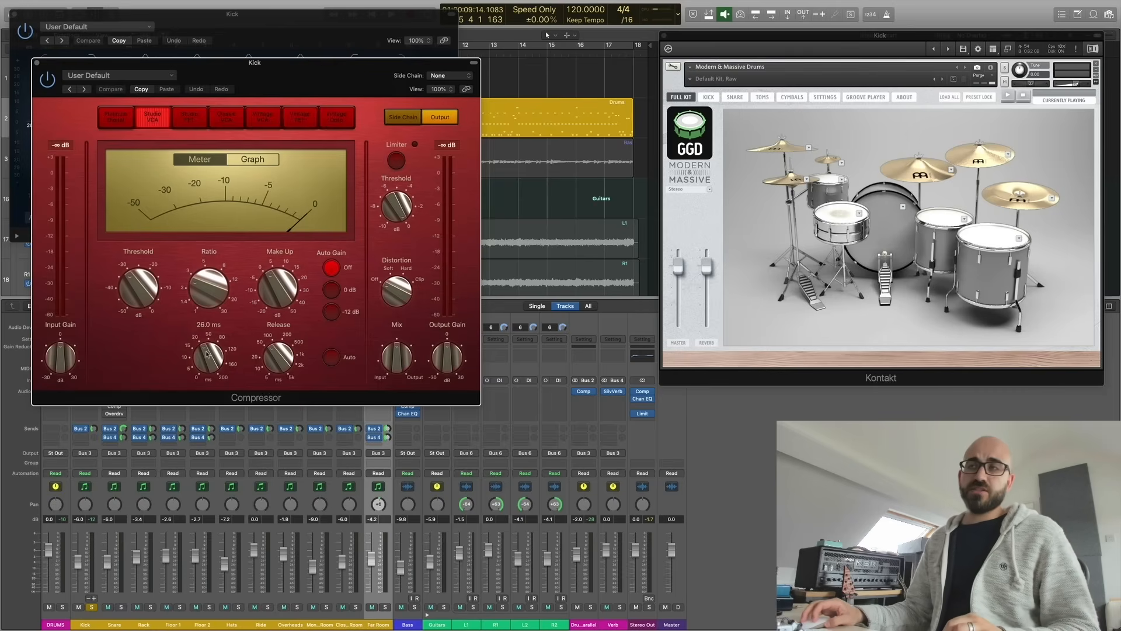
mouse_move(207, 353)
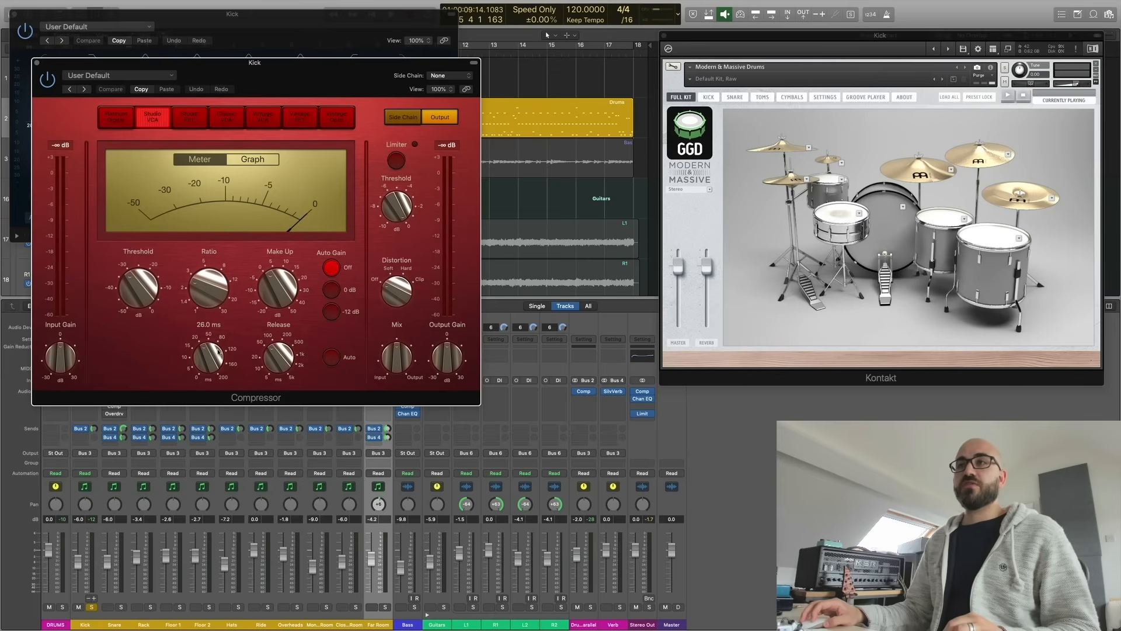
mouse_move(274, 352)
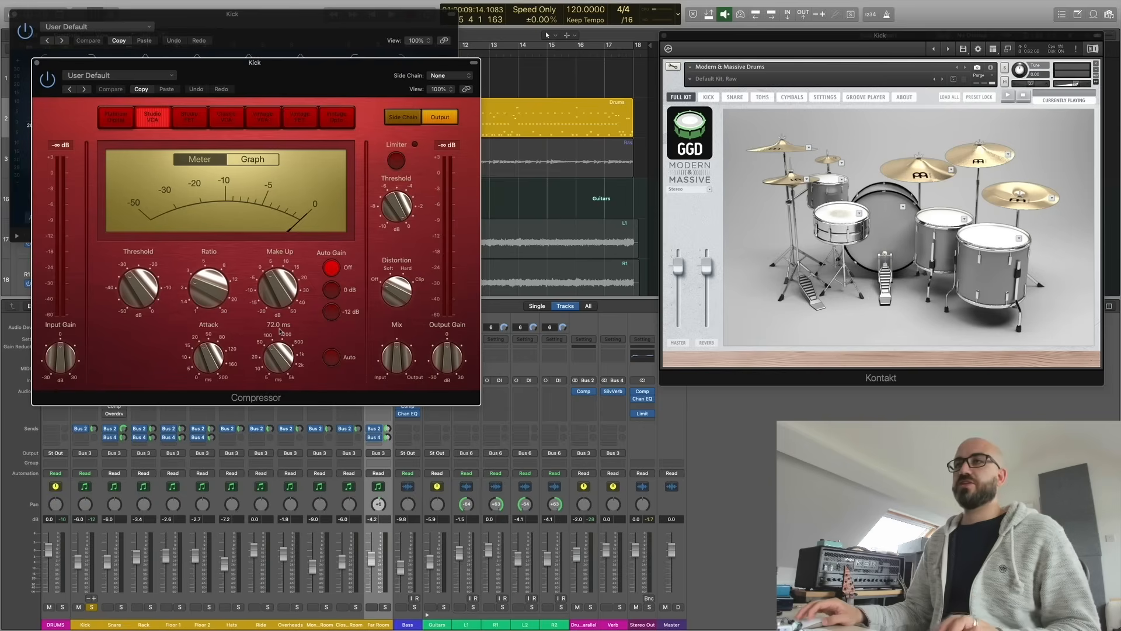
left_click(204, 289)
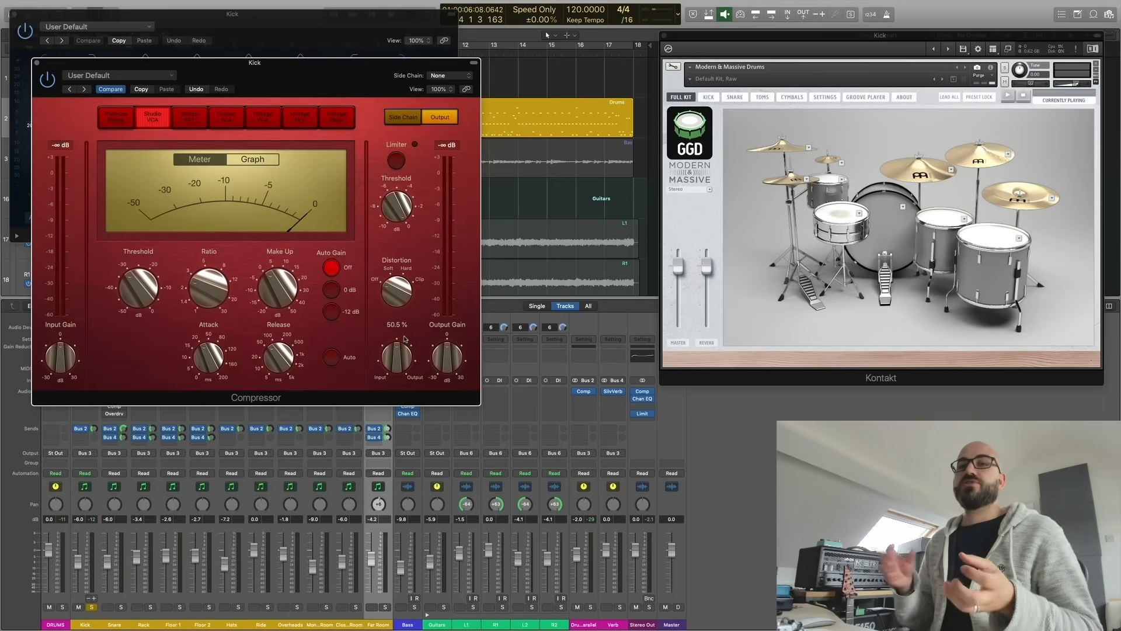
Step: Close the Kick's Compressor and Channel EQ windows, and play the soloed Kick with both processors active
left_click(37, 63)
key("space")
left_click(14, 14)
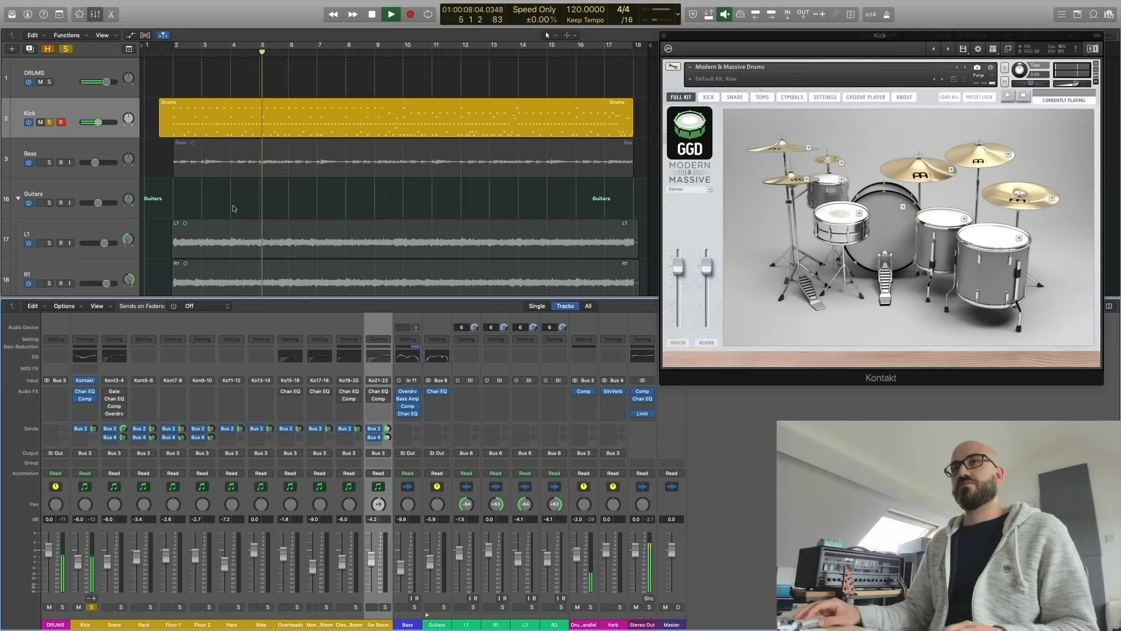
key("space")
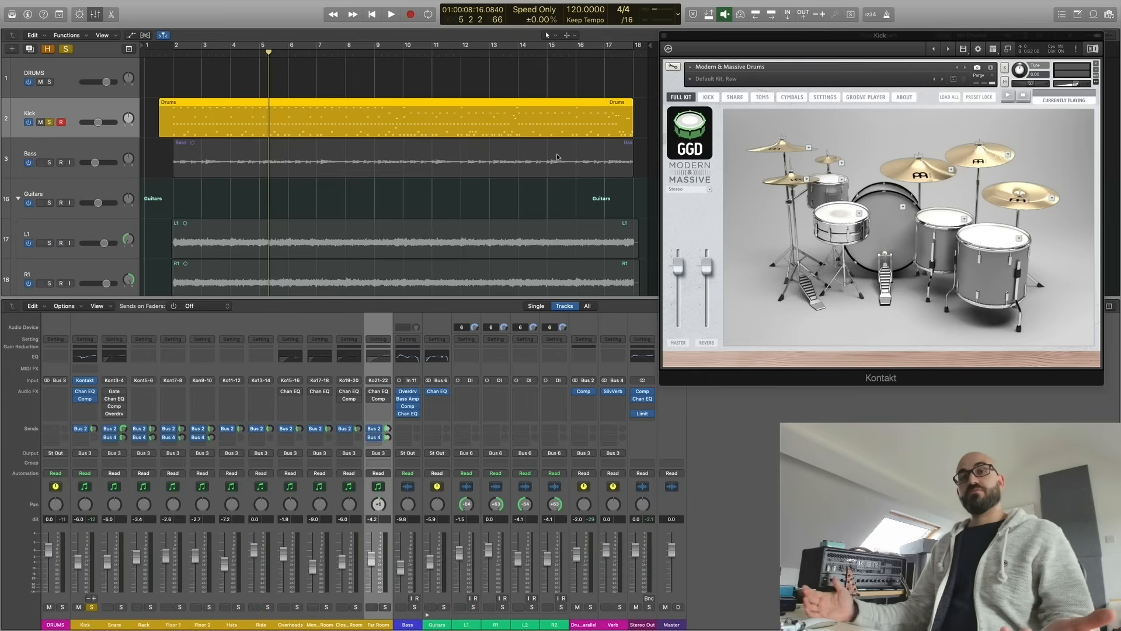
Step: Solo the Snare channel with its Bus 2 and Bus 4 sends bypassed, and view the snare's bleed controls in Kontakt
left_click(106, 432)
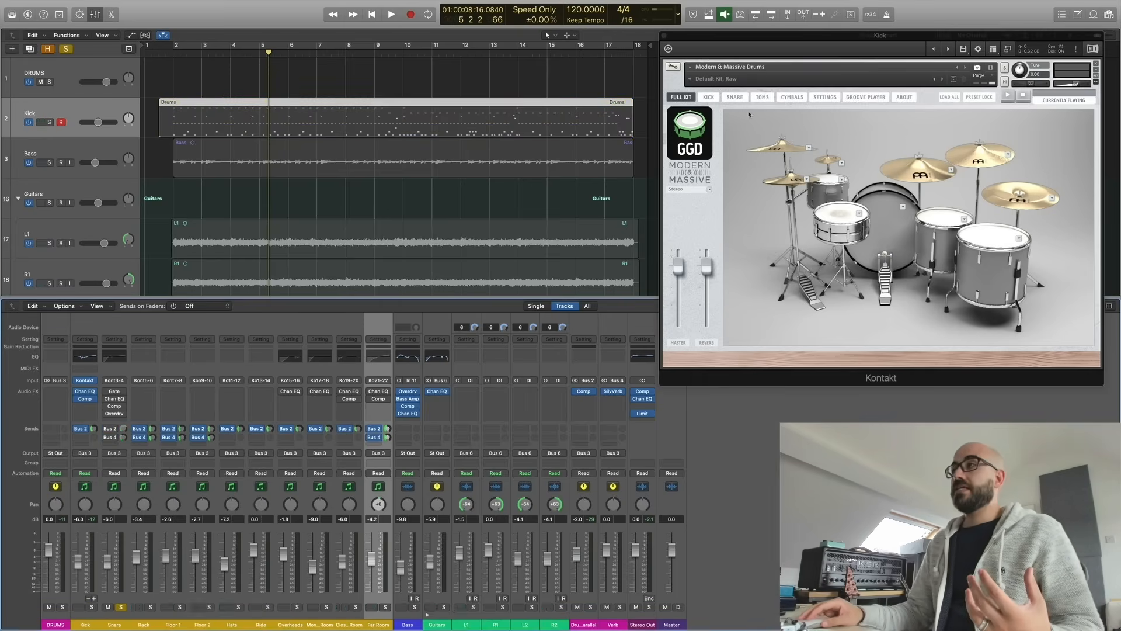
left_click(734, 97)
left_click(1062, 318)
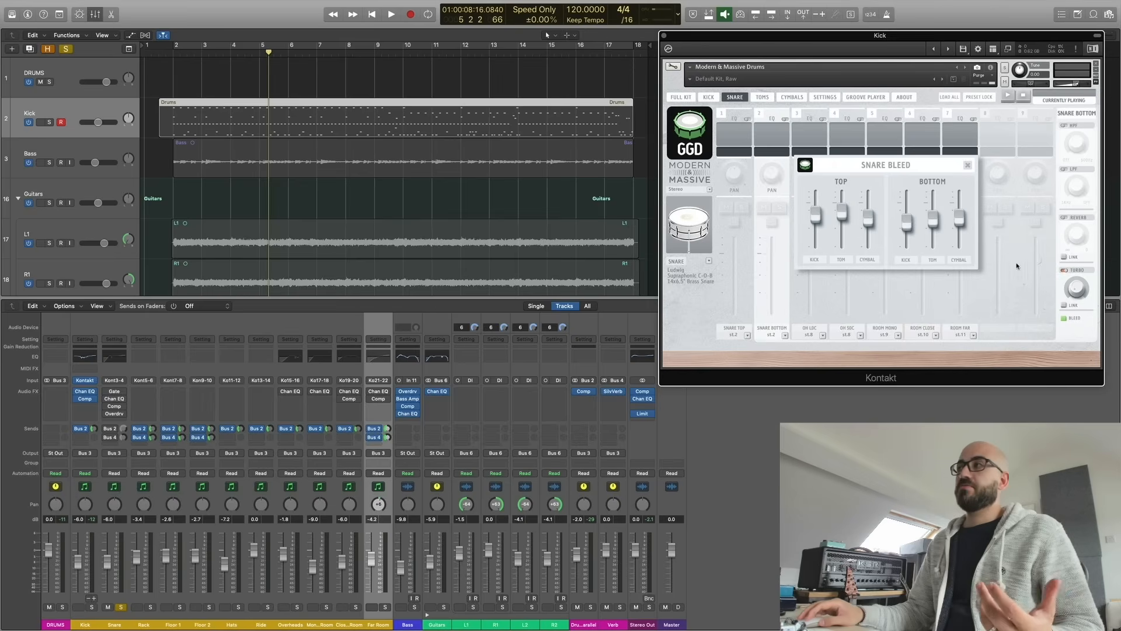
left_click(1067, 320)
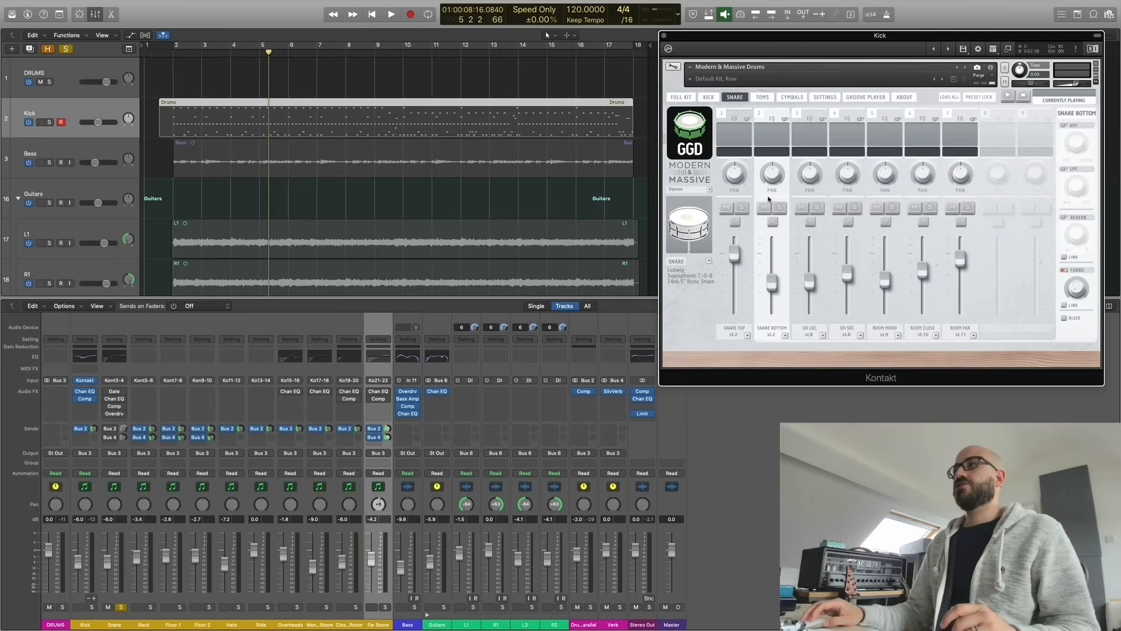
left_click(115, 613)
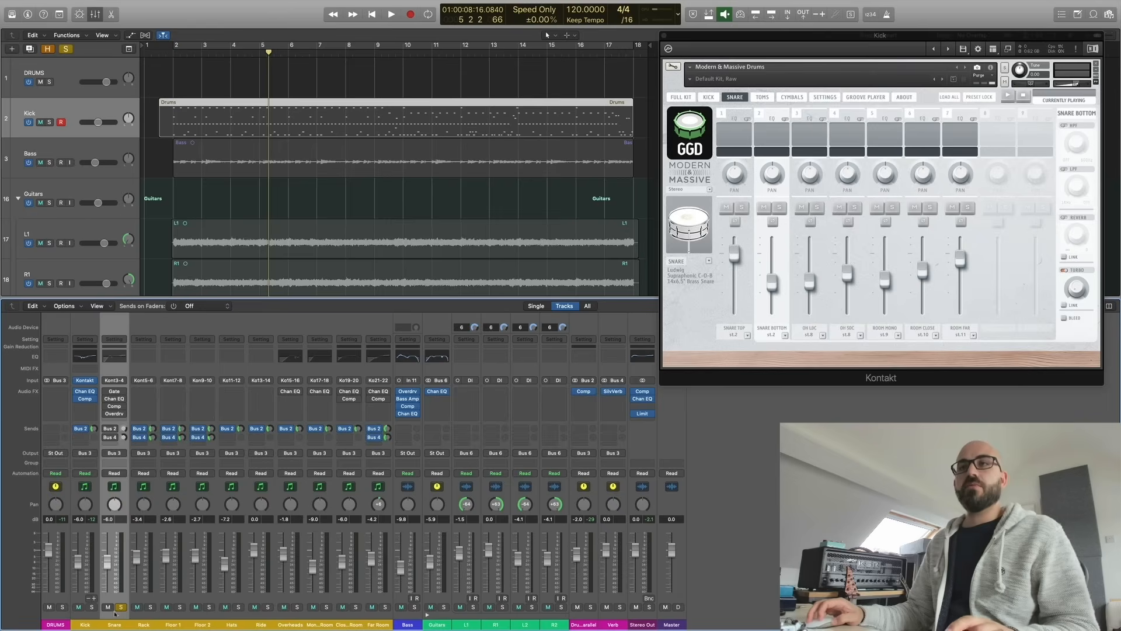
Step: Open the Snare's Noise Gate and, with the gate active during playback, set its hold to 40 ms and release to 108.9 ms
left_click(117, 390)
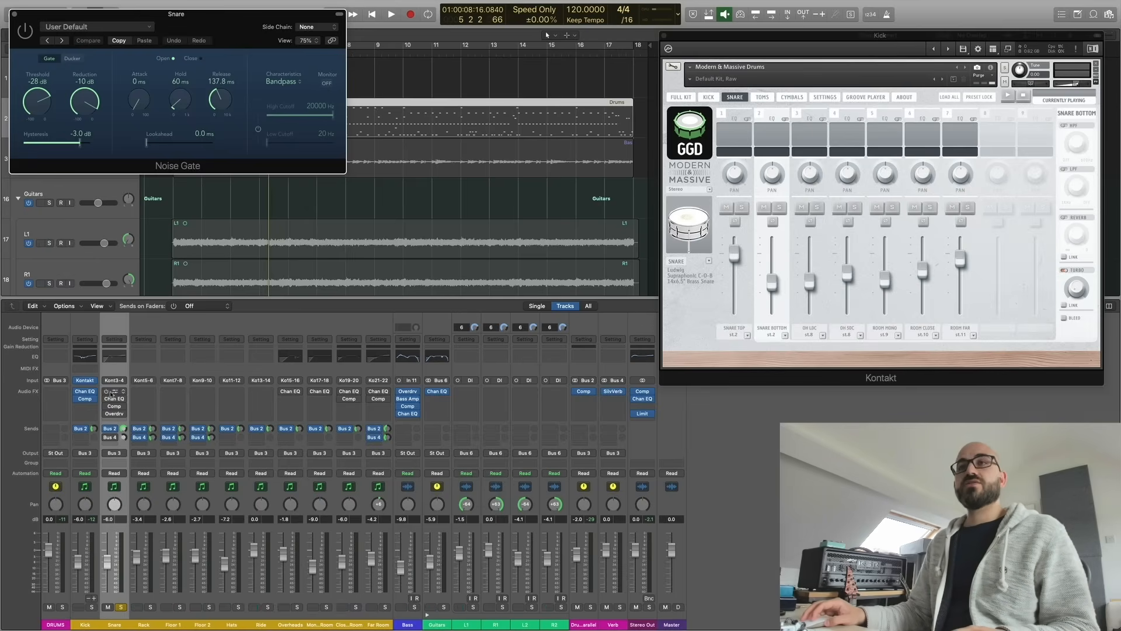
key("space")
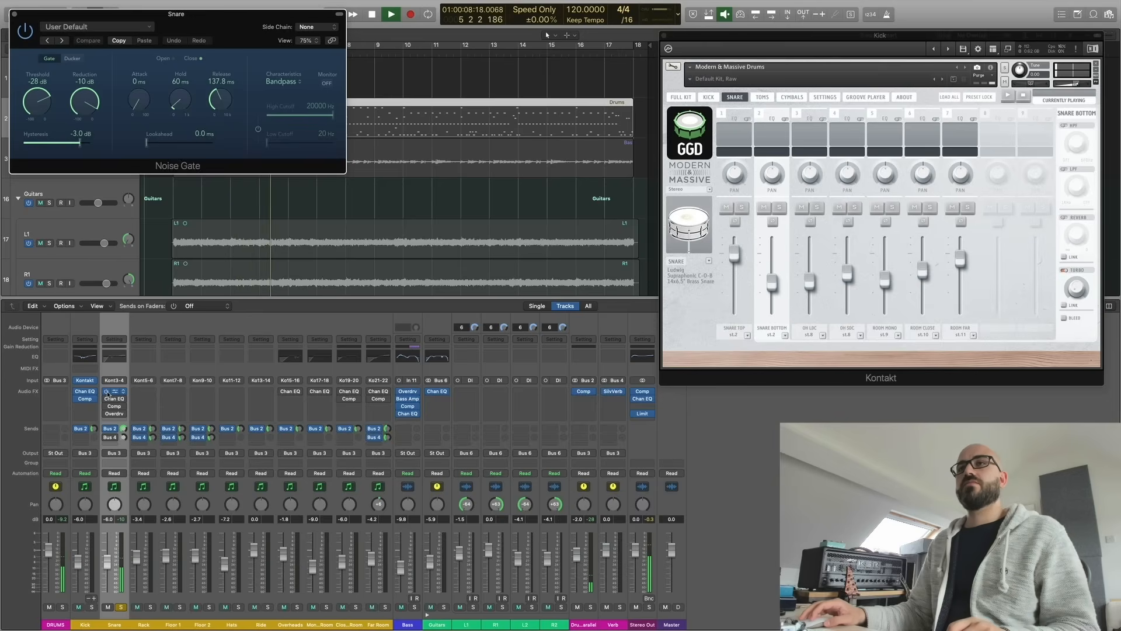
left_click_drag(218, 98, 175, 106)
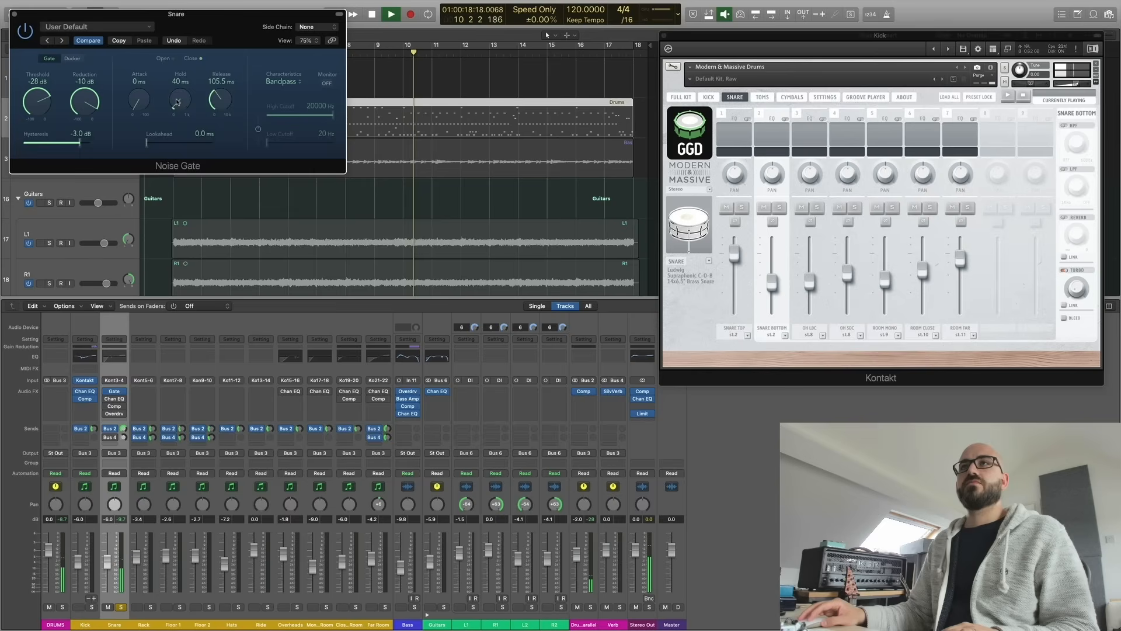
left_click_drag(176, 103, 204, 92)
key("space")
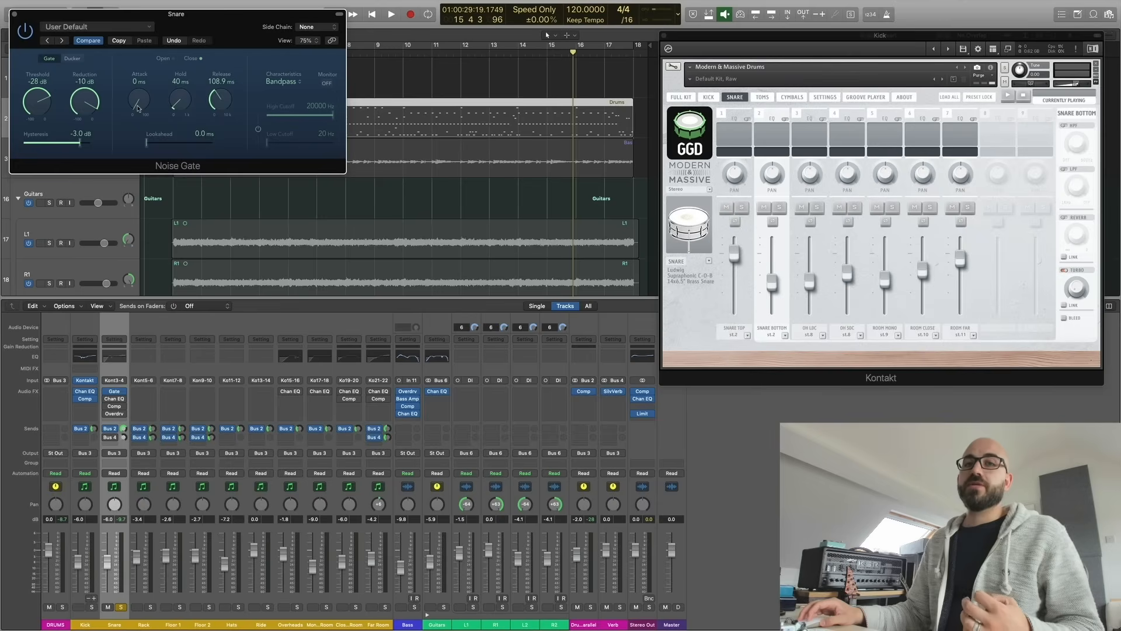
left_click(14, 14)
Step: Open the Snare's Channel EQ, enable it and examine its frequency bands
left_click(114, 398)
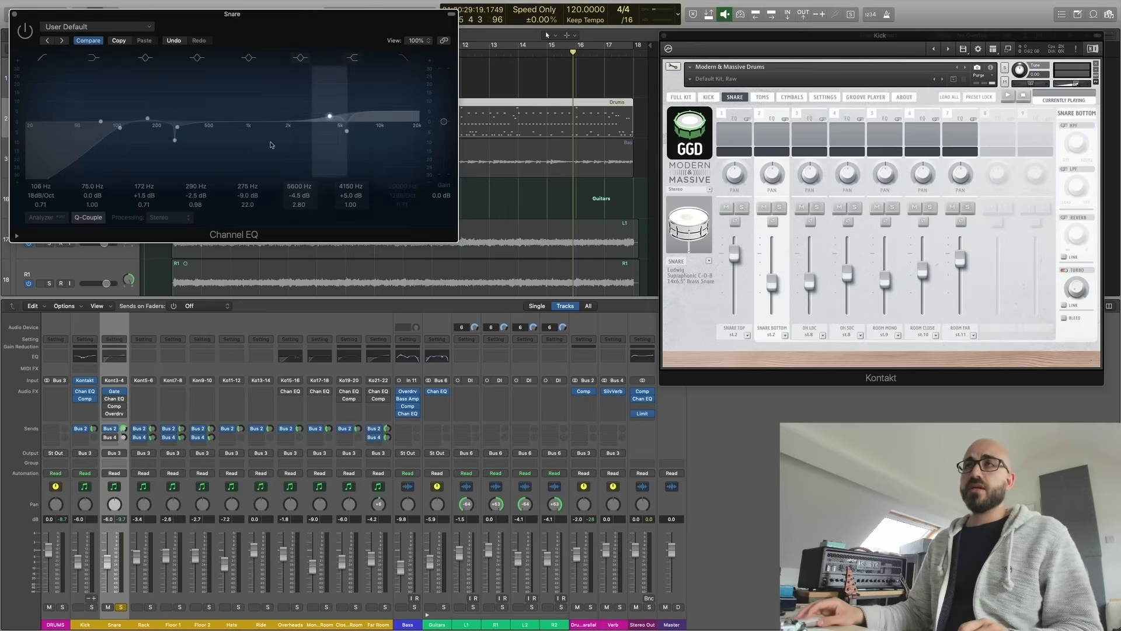
left_click(25, 30)
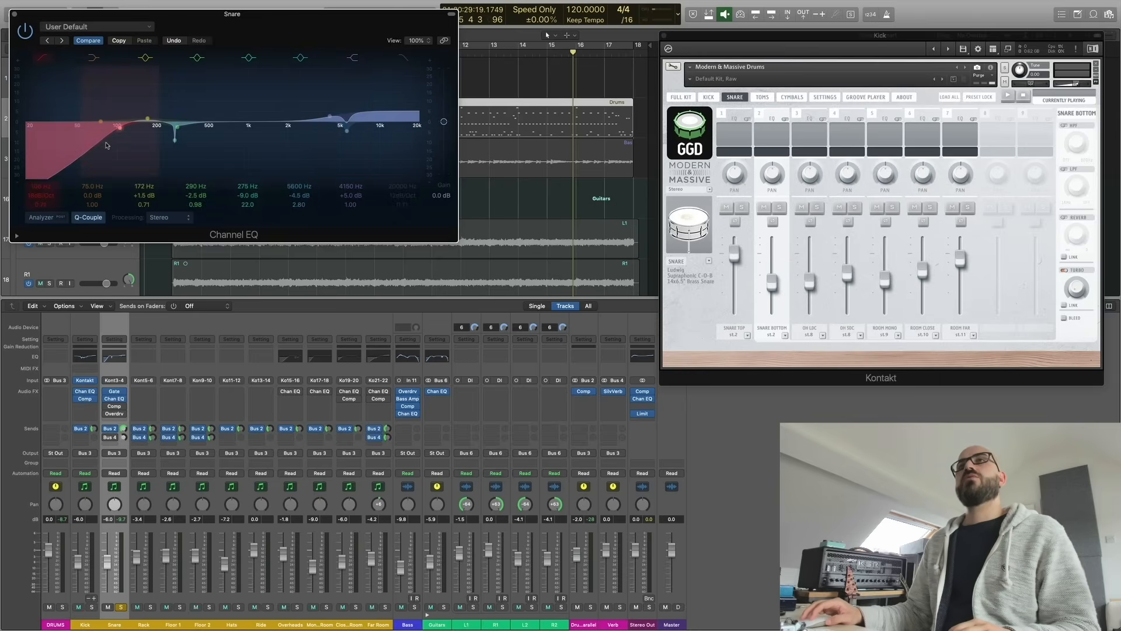
left_click(31, 30)
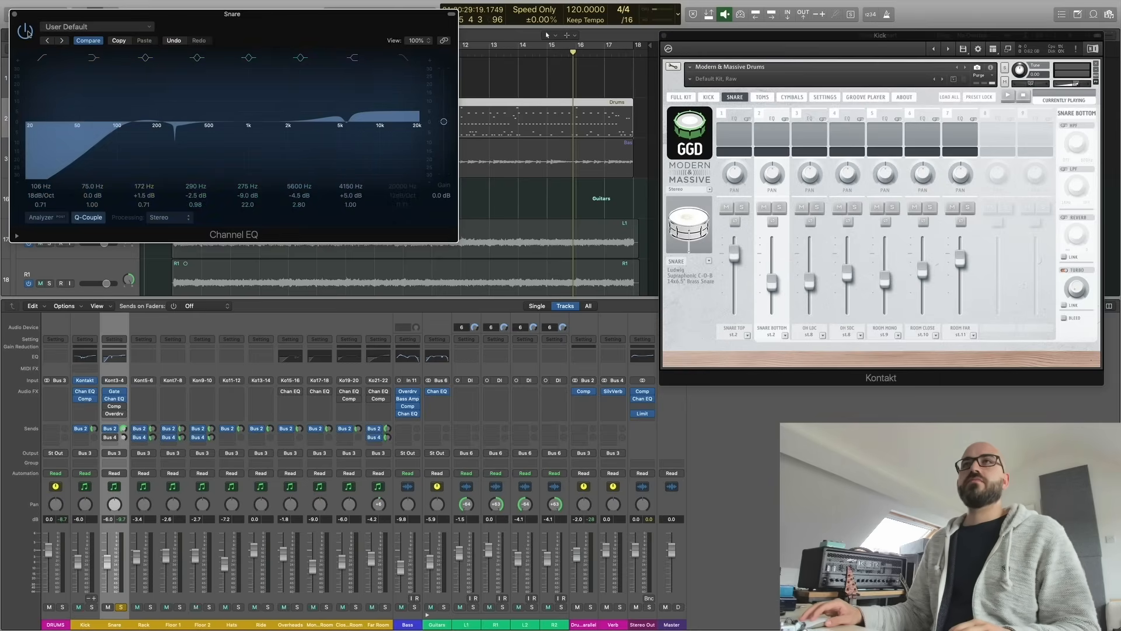
left_click(26, 31)
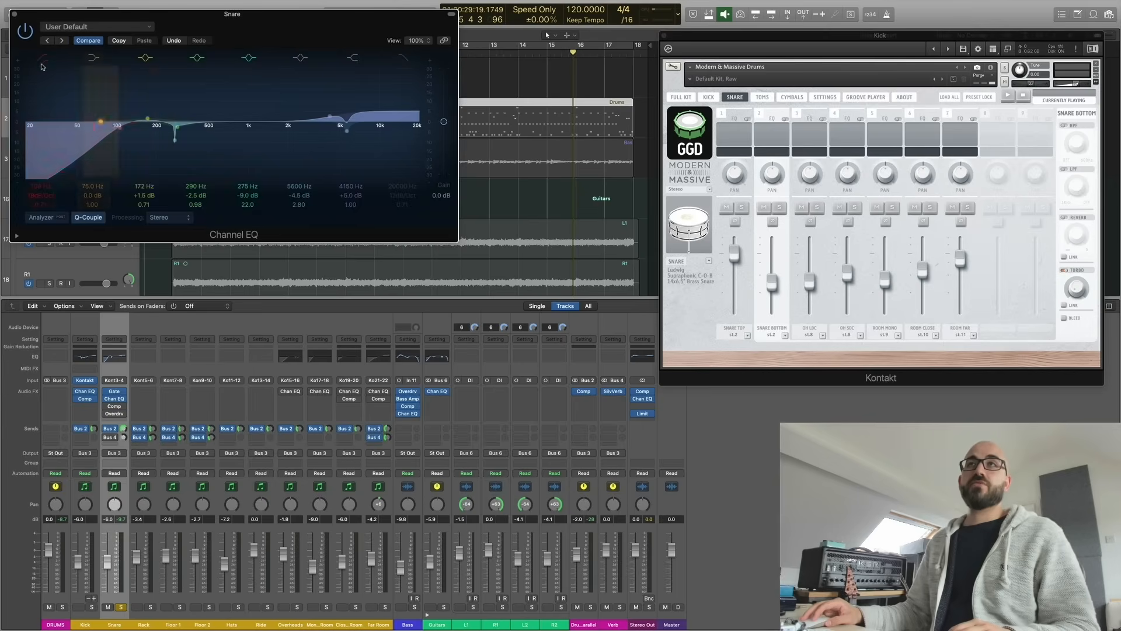
Step: Switch off every active band of the Snare's Channel EQ, from the low cut to the 4150 Hz shelf
left_click(42, 57)
left_click(93, 57)
left_click(144, 57)
left_click(199, 57)
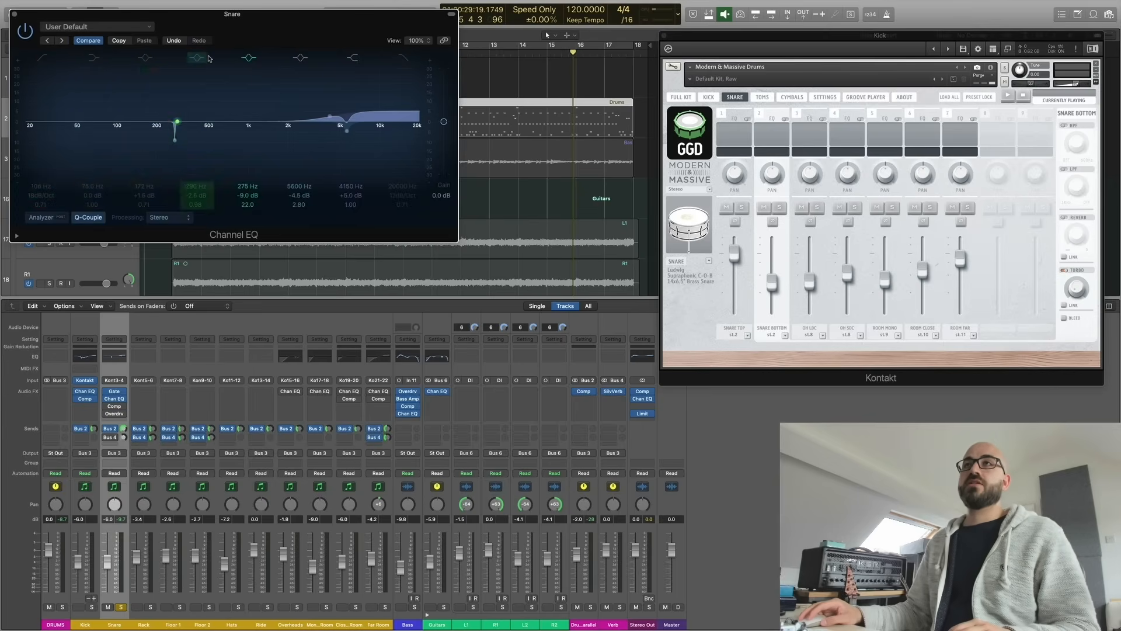
left_click(249, 57)
left_click(300, 57)
left_click(353, 57)
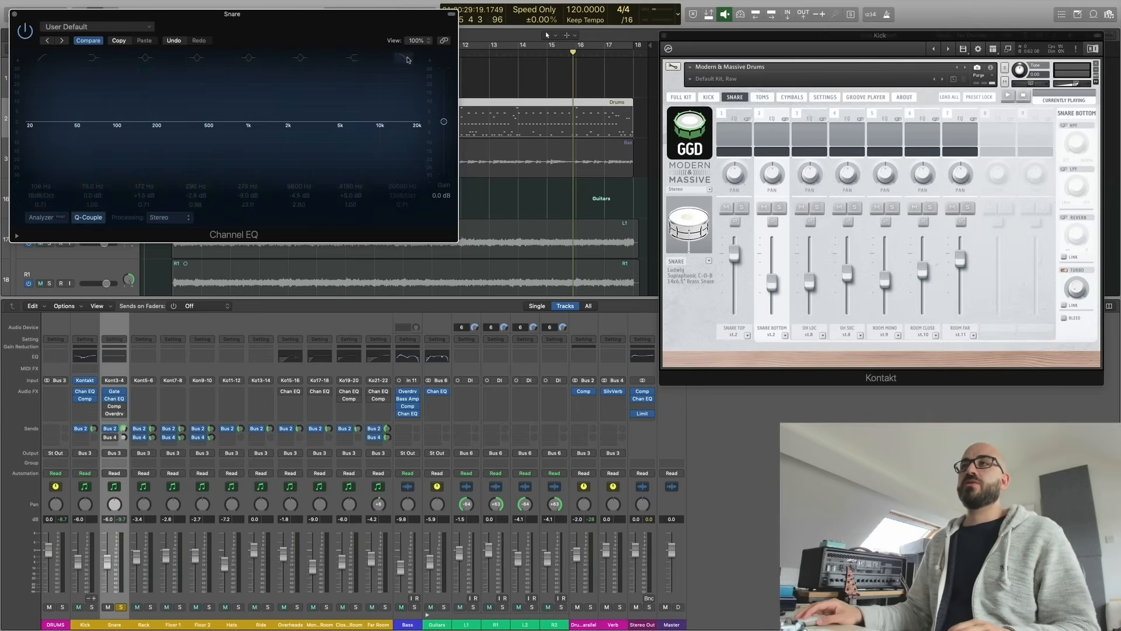
Step: Play the soloed Snare while re-enabling its Channel EQ bands one by one, from the 106 Hz low cut to the 4150 Hz shelf
key("space")
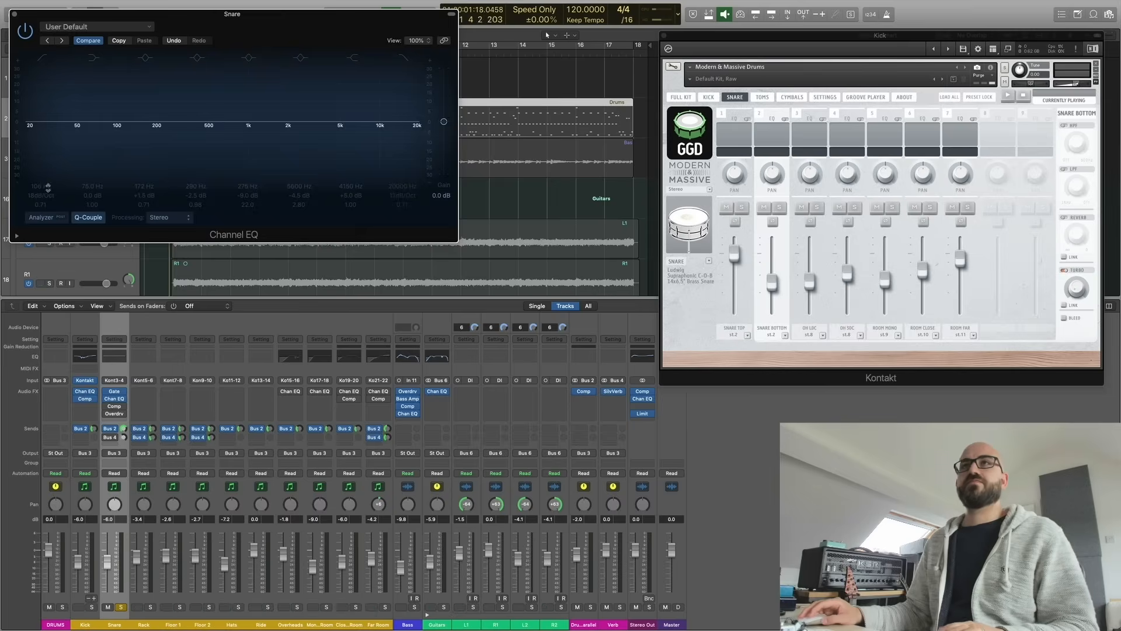
left_click(44, 58)
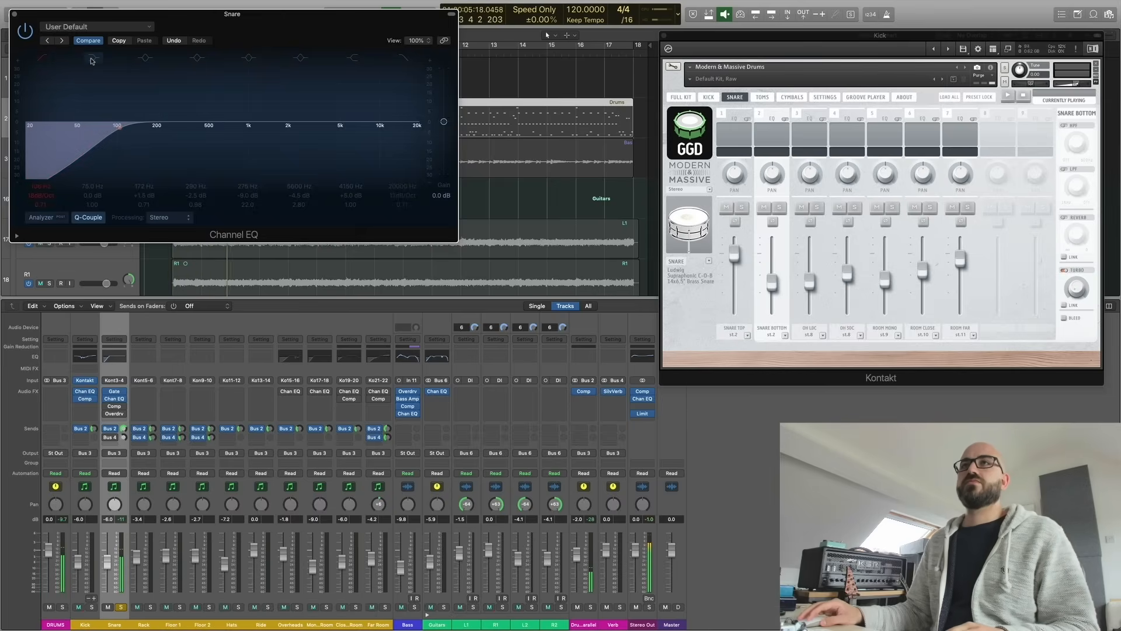
left_click(92, 58)
left_click(145, 57)
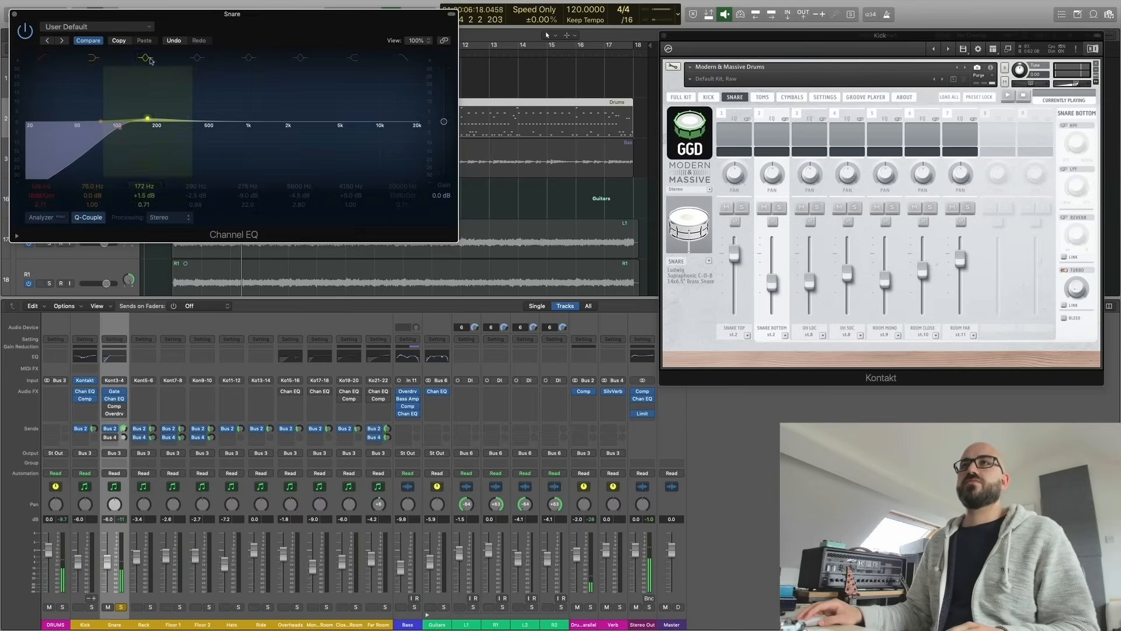
left_click(197, 58)
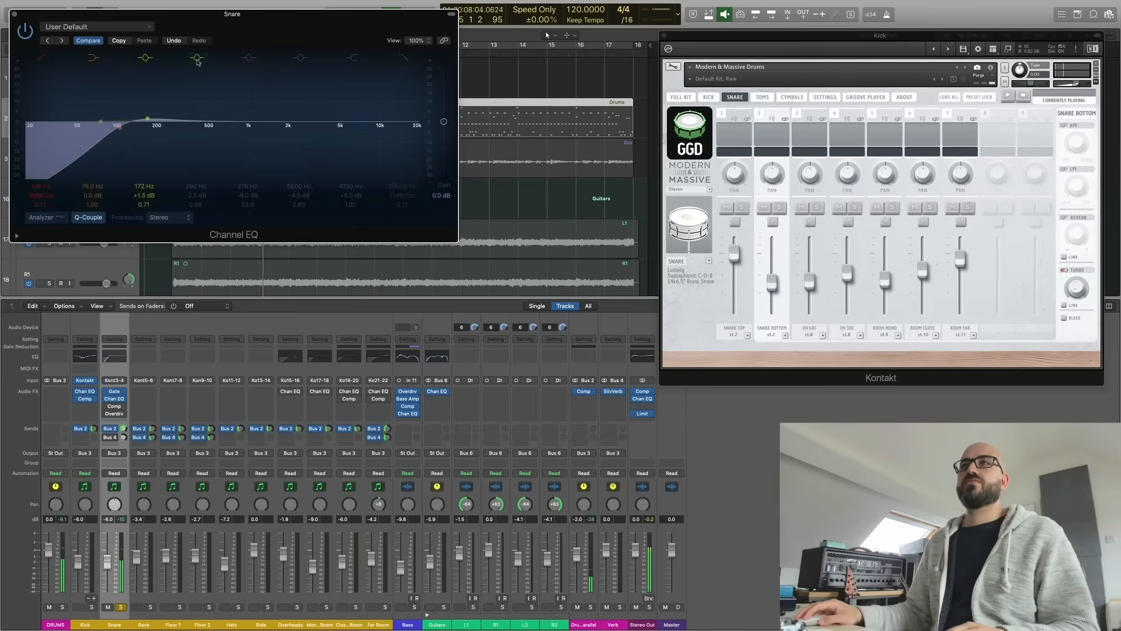
left_click(250, 59)
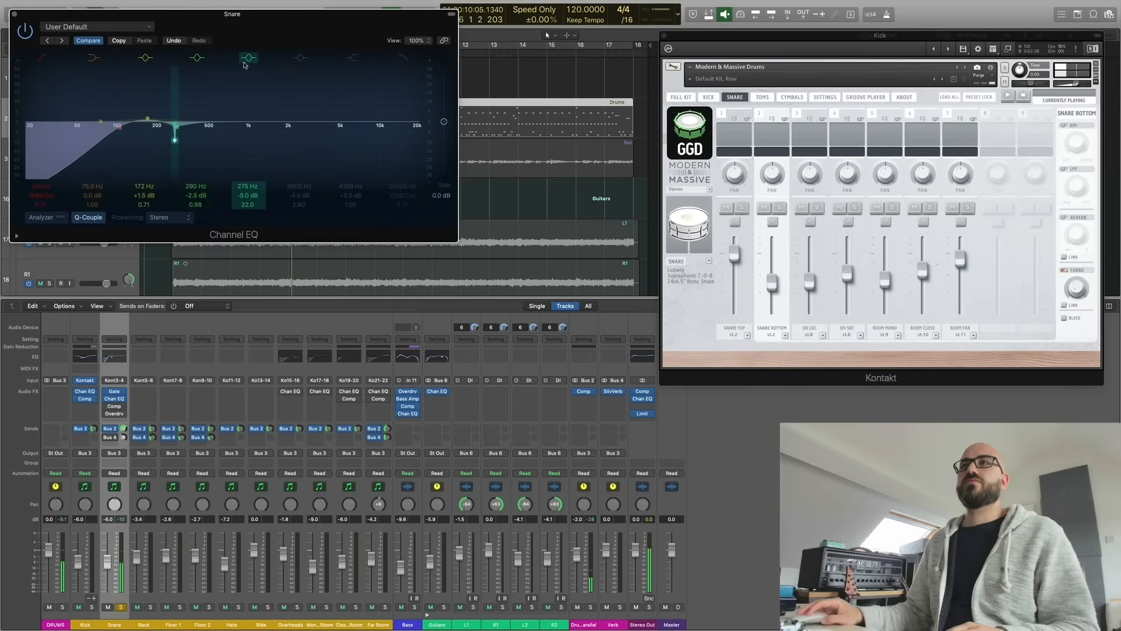
left_click(301, 59)
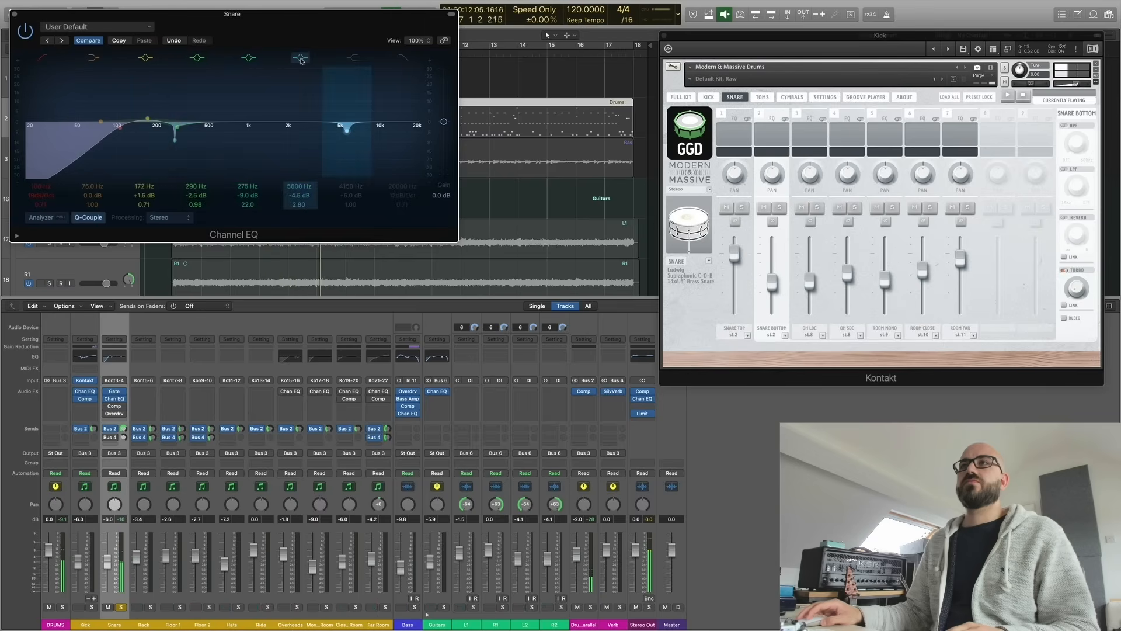
left_click(353, 59)
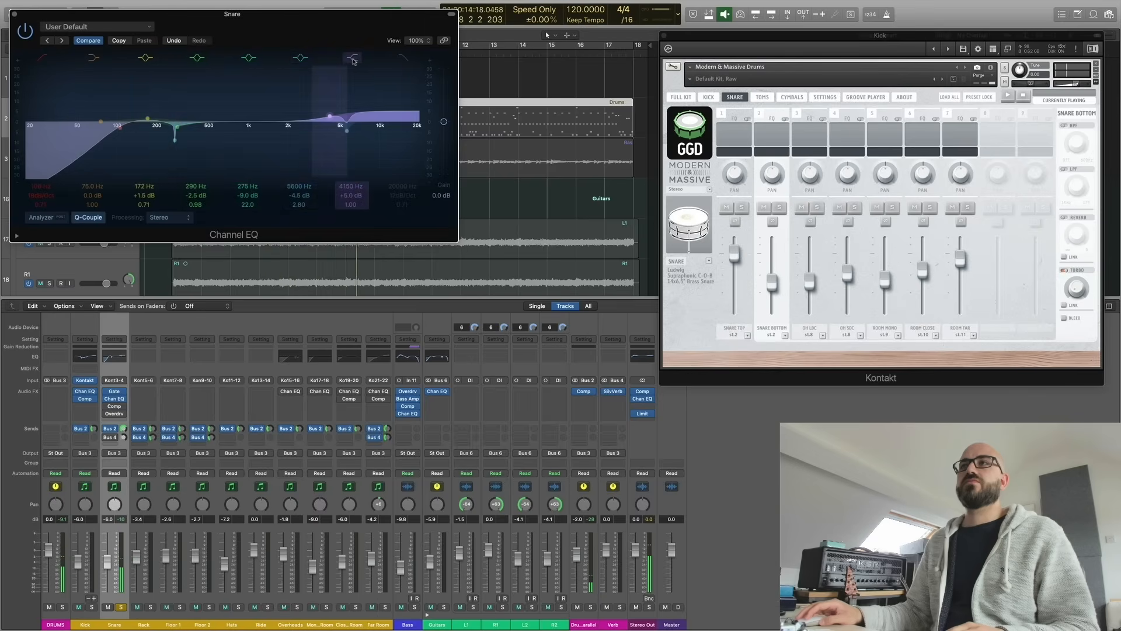
Step: Compare the Snare with the 5600 Hz EQ band off and on, and close the Channel EQ window
left_click(299, 59)
left_click(299, 59)
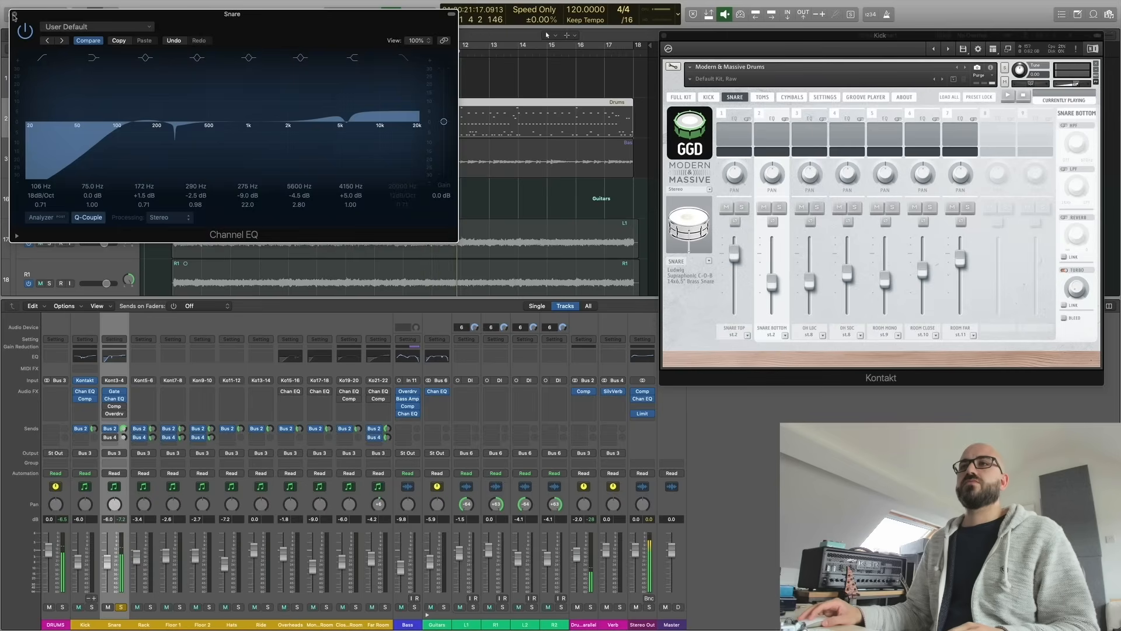
left_click(13, 14)
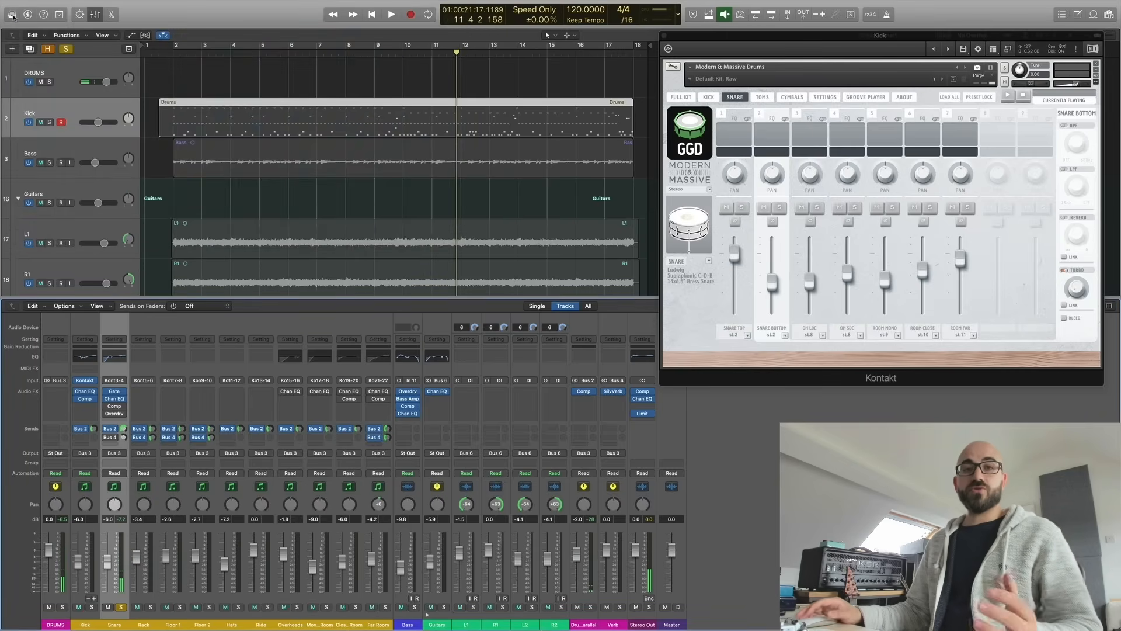
Step: Open the Snare's Compressor to examine its attack and ratio, enable it and close its window
left_click(114, 406)
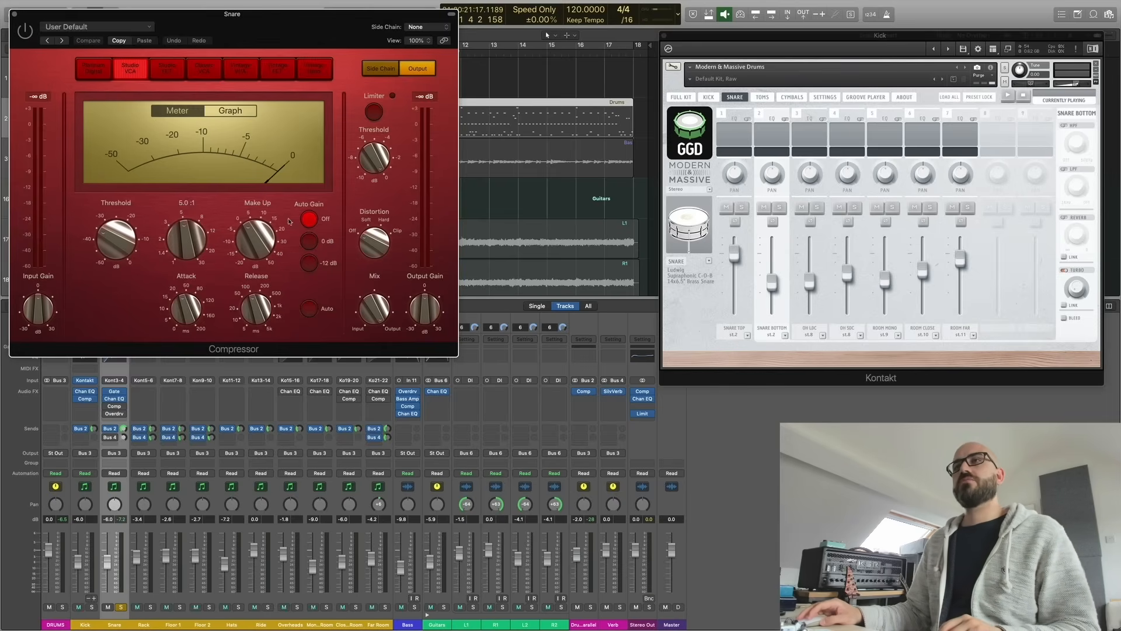
mouse_move(180, 302)
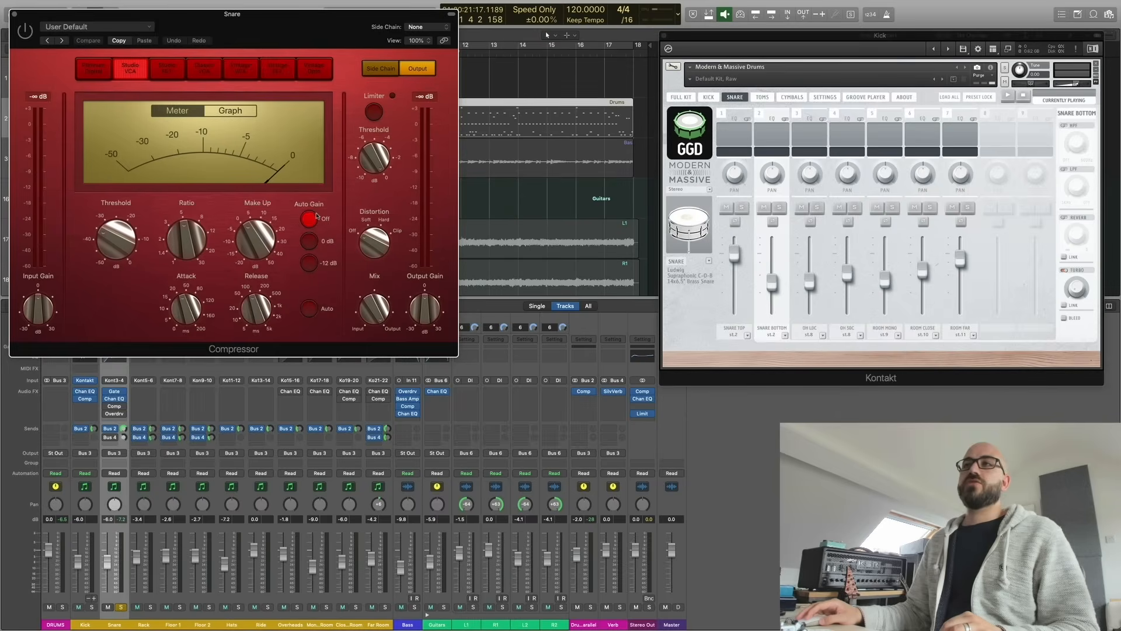
mouse_move(179, 249)
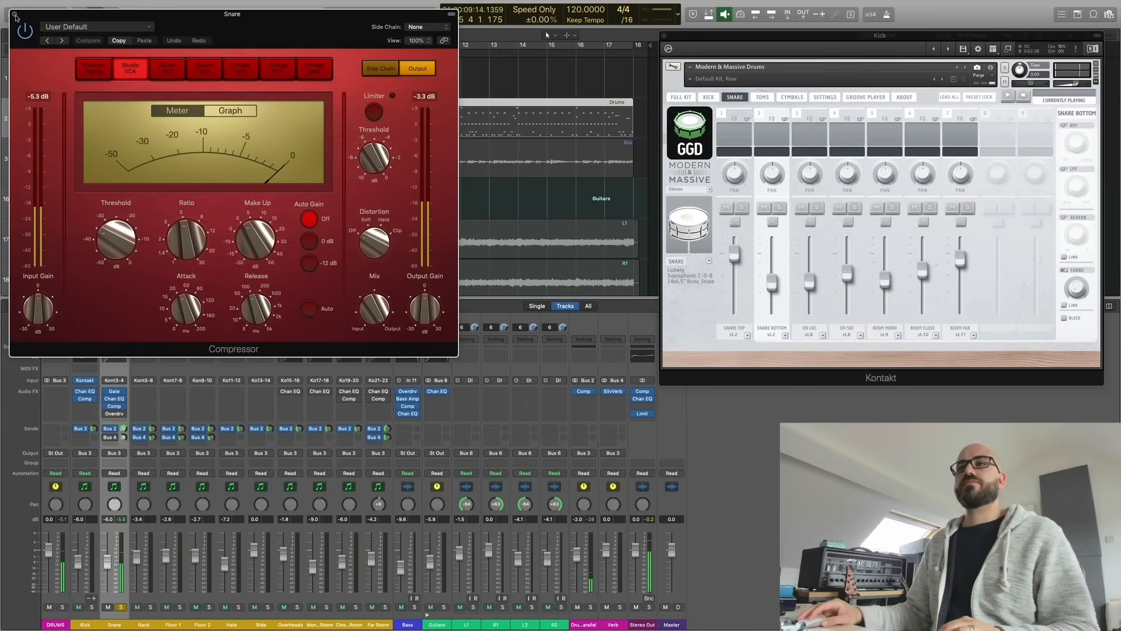
left_click(15, 14)
Step: Enable the Snare's Overdrive, play the soloed channel through it and close the plug-in window
left_click(113, 414)
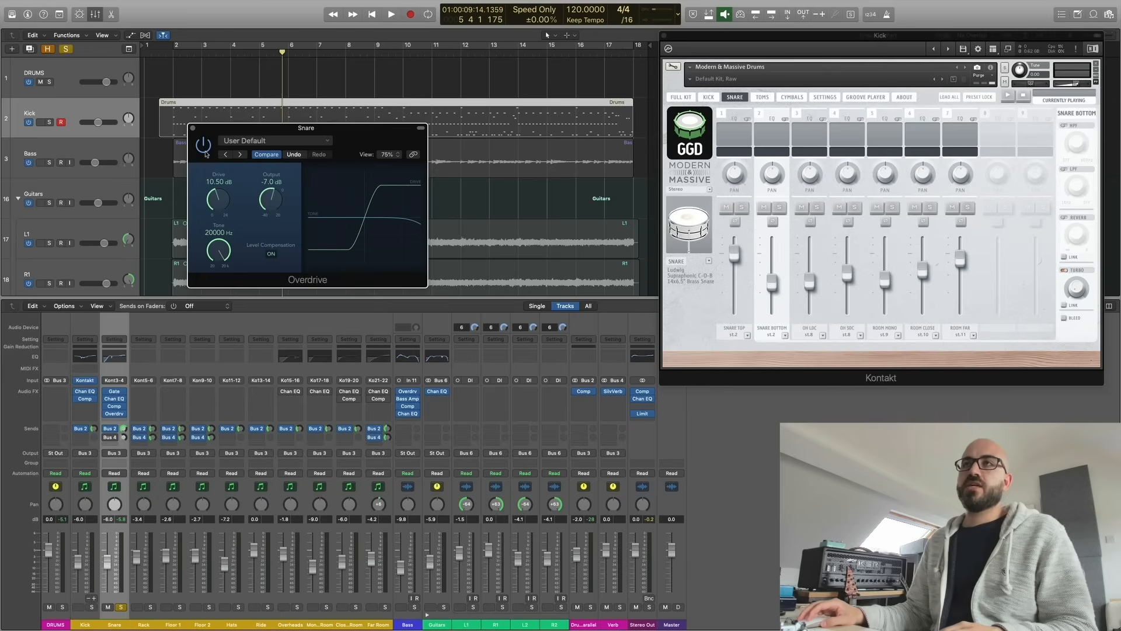
key("space")
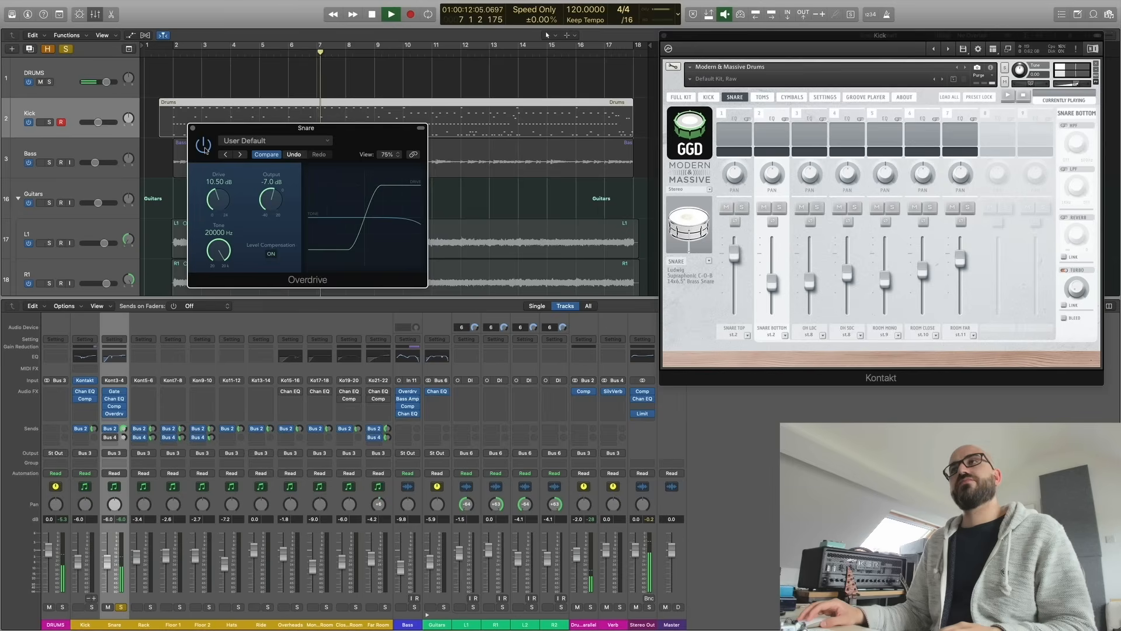
key("space")
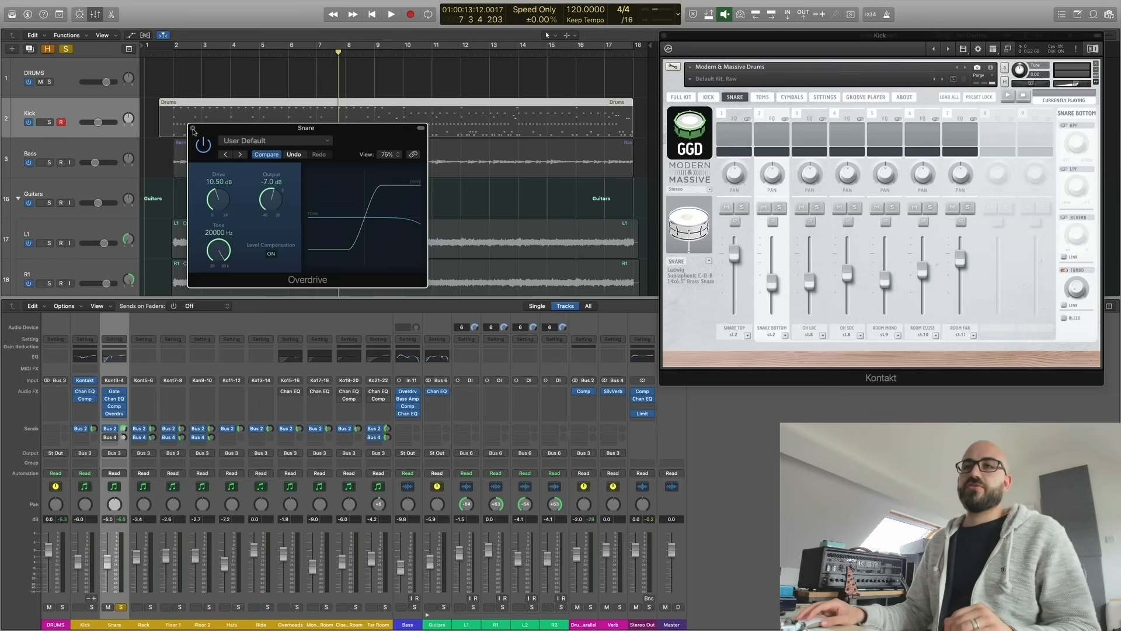
left_click(192, 128)
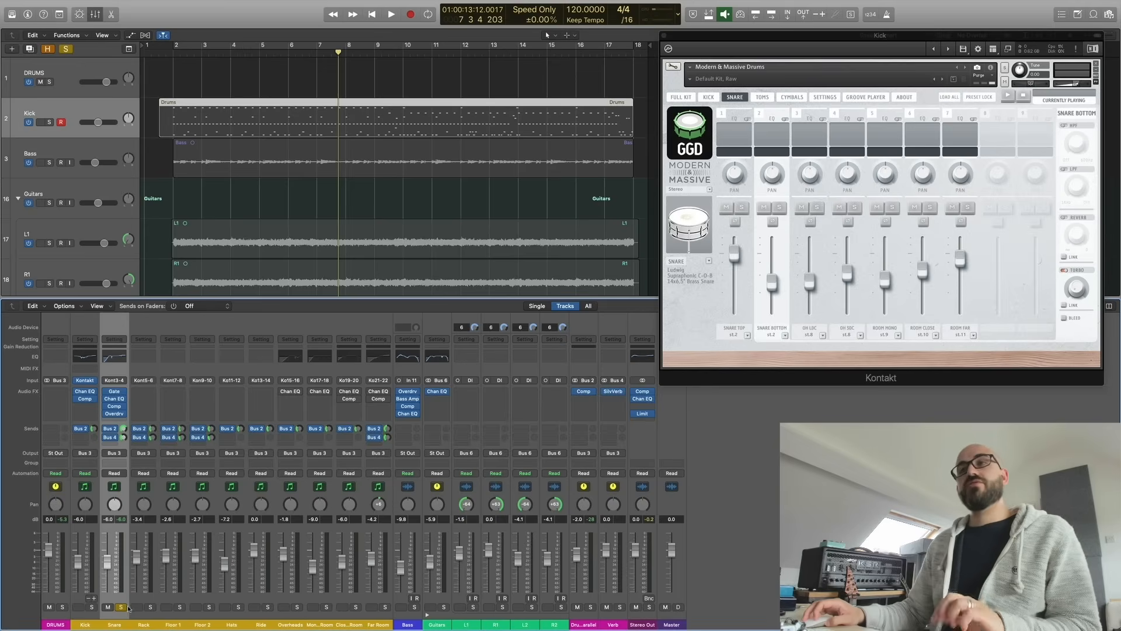
Step: Play the soloed Snare with its Bus 4 reverb send re-enabled, and unsolo the channel
key("space")
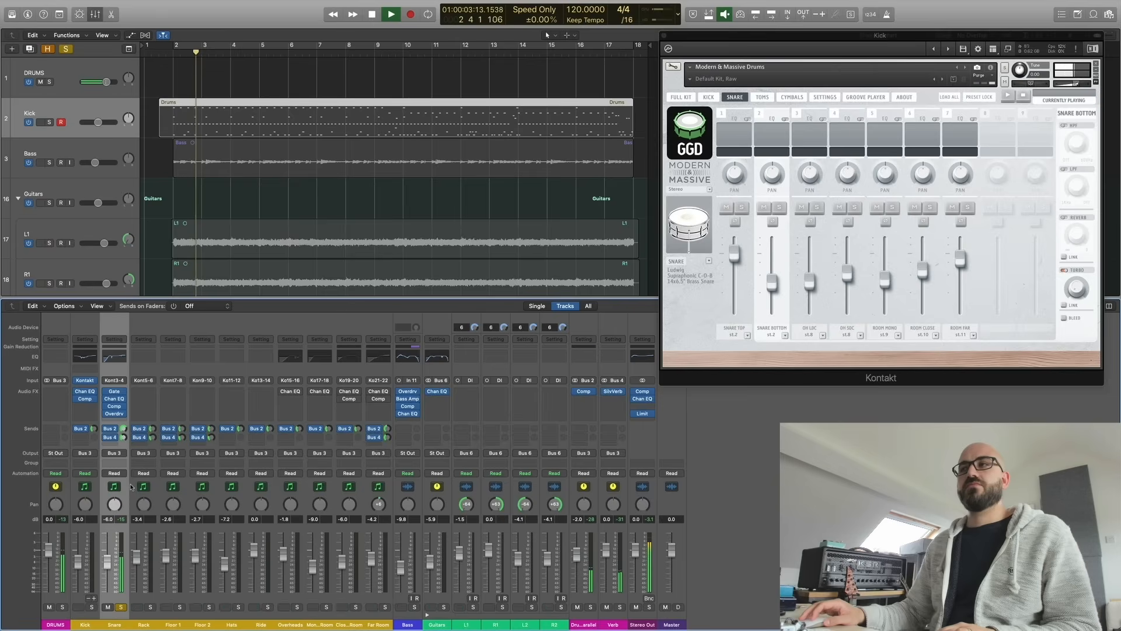
key("space")
left_click(121, 607)
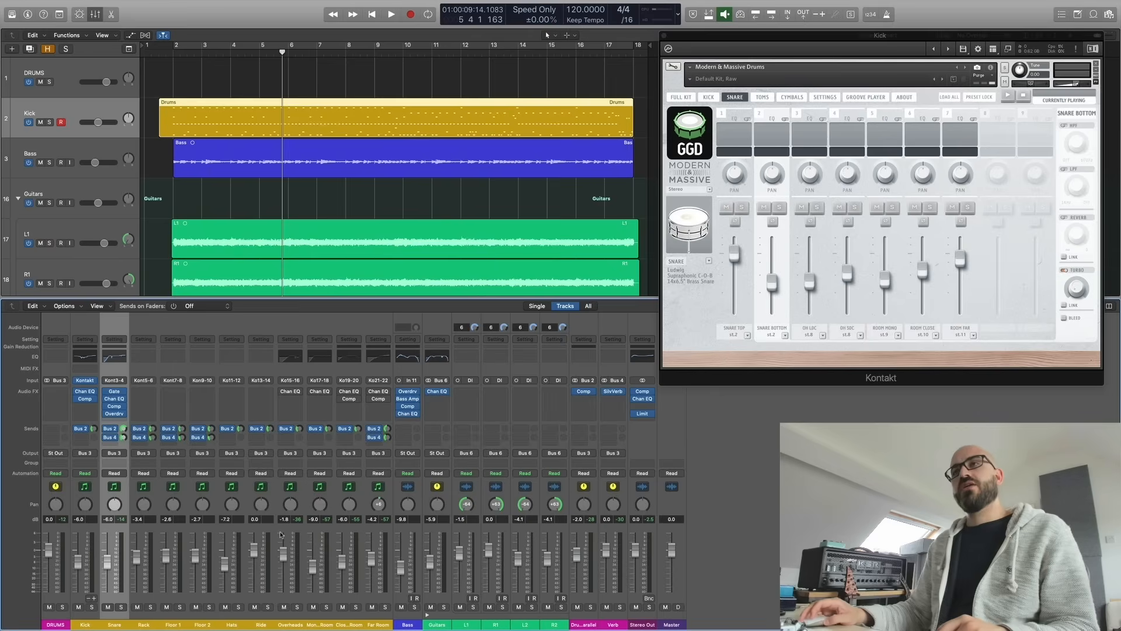
Step: Enable the Overheads' Channel EQ while playing the channel in solo, then close the EQ and unsolo the Overheads
left_click(292, 392)
left_click_drag(285, 30, 344, 111)
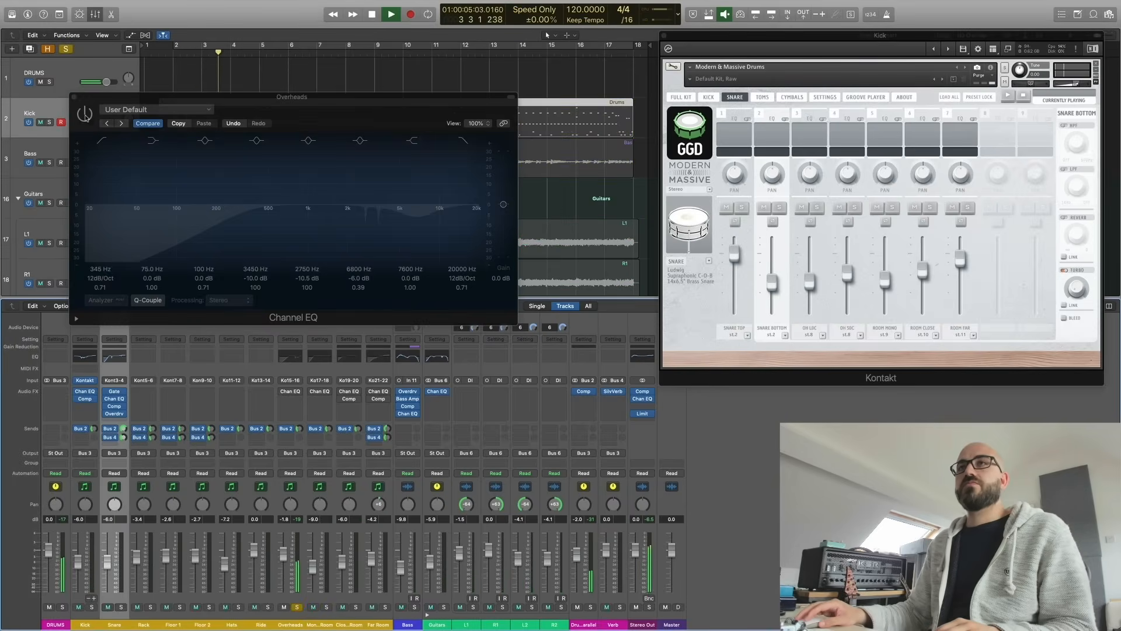
left_click(85, 114)
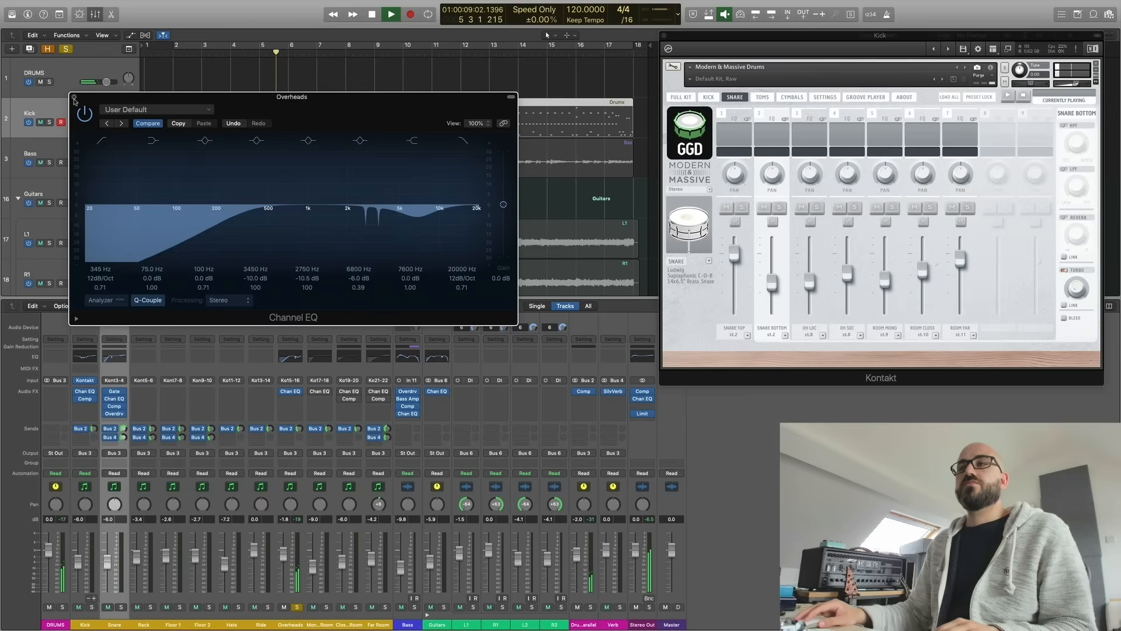
key("space")
left_click(74, 98)
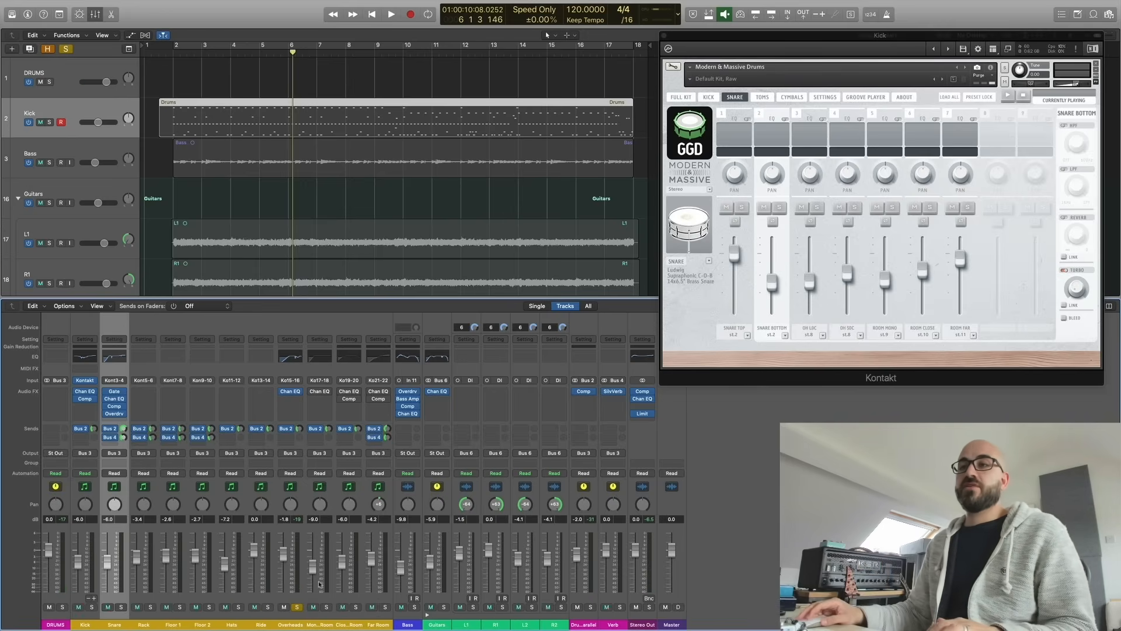
left_click(297, 607)
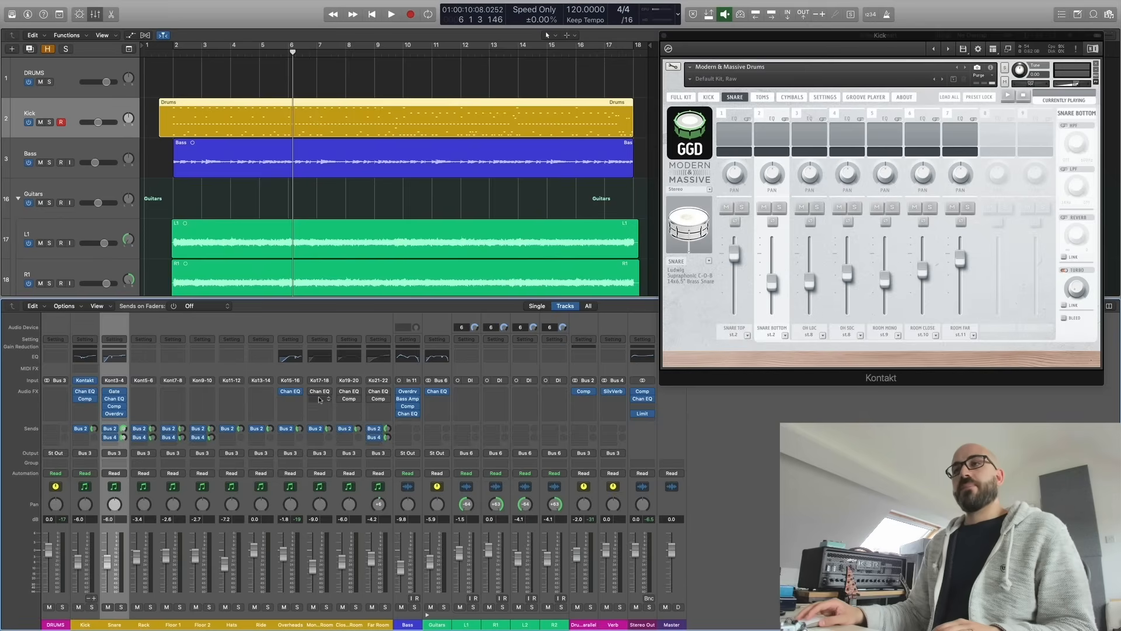
Step: Solo the mono room channel and play it with its Channel EQ bypassed
left_click(327, 606)
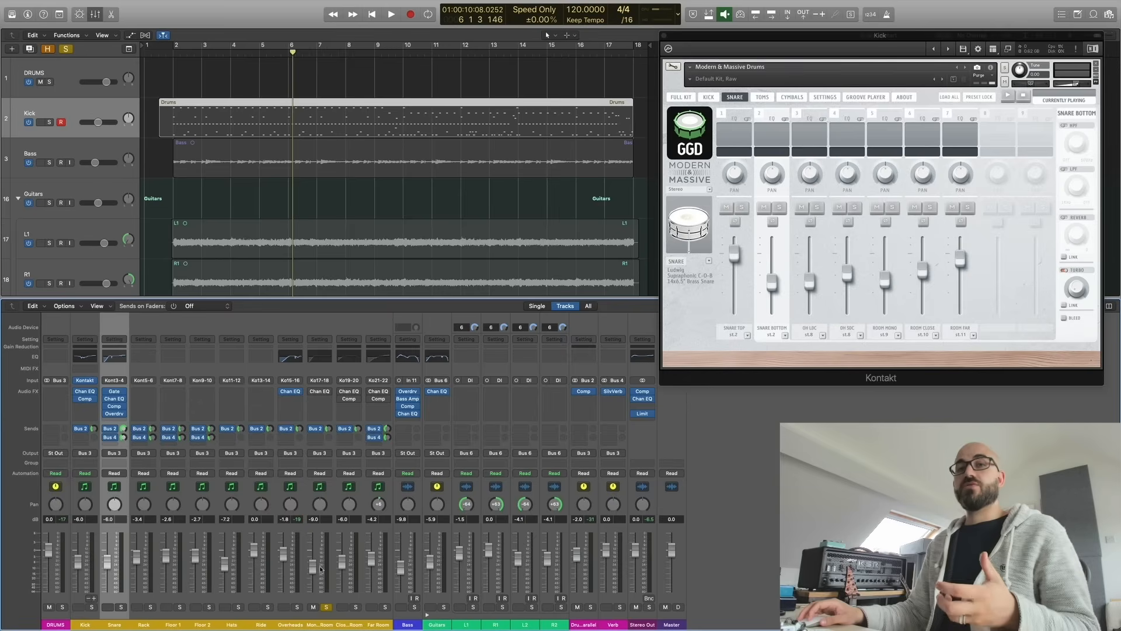
key("space")
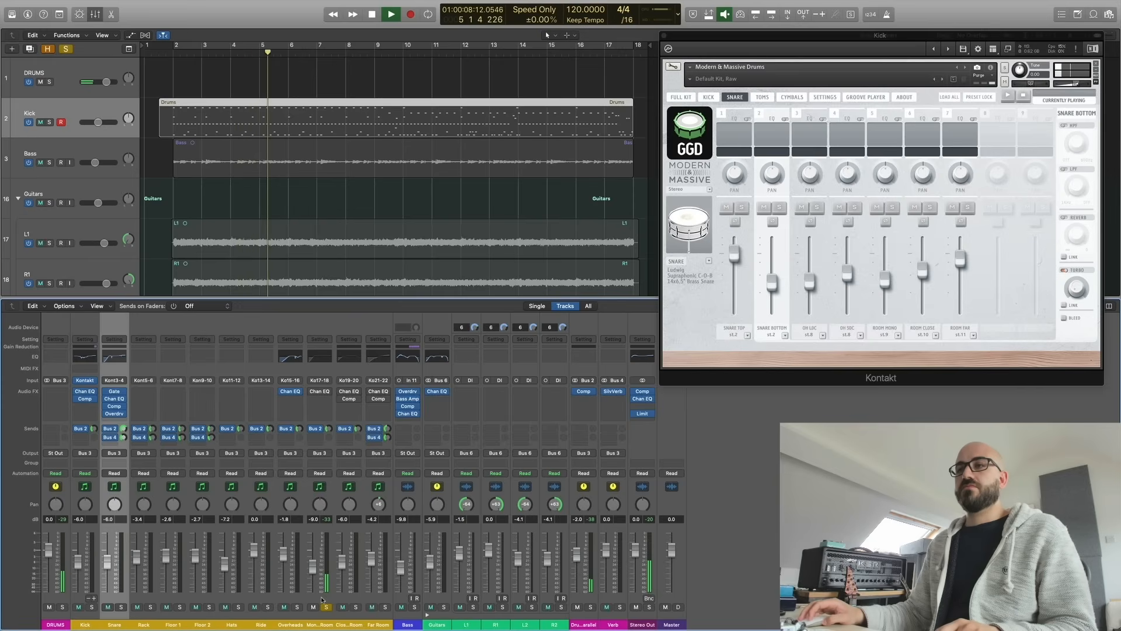
key("space")
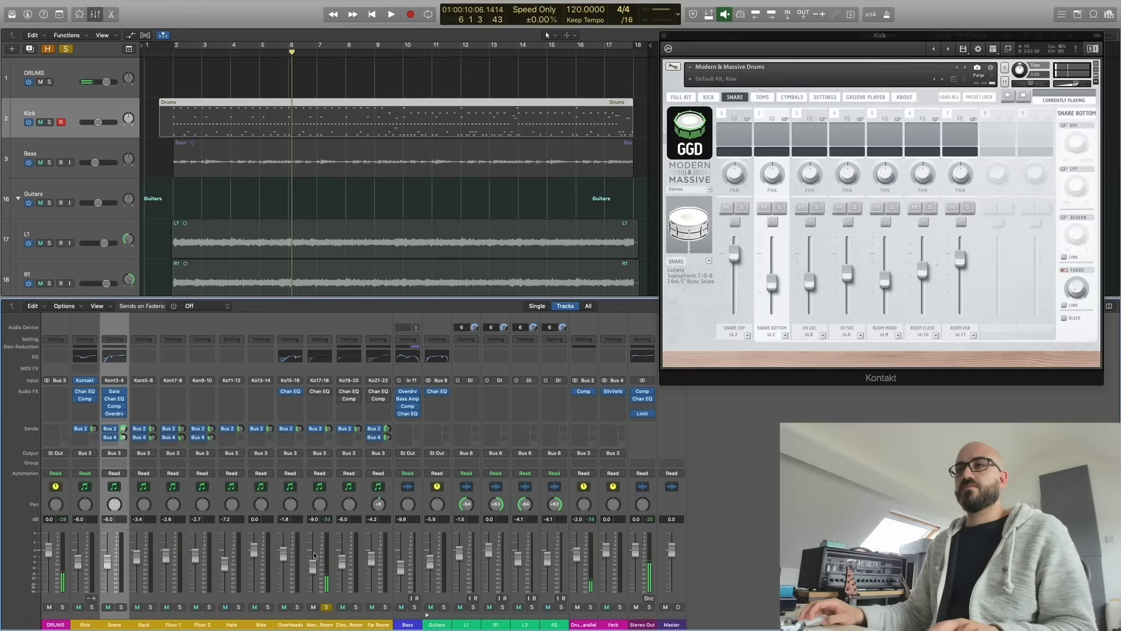
Step: Re-enable the Mono Room's Channel EQ and close its plug-in window
left_click(306, 398)
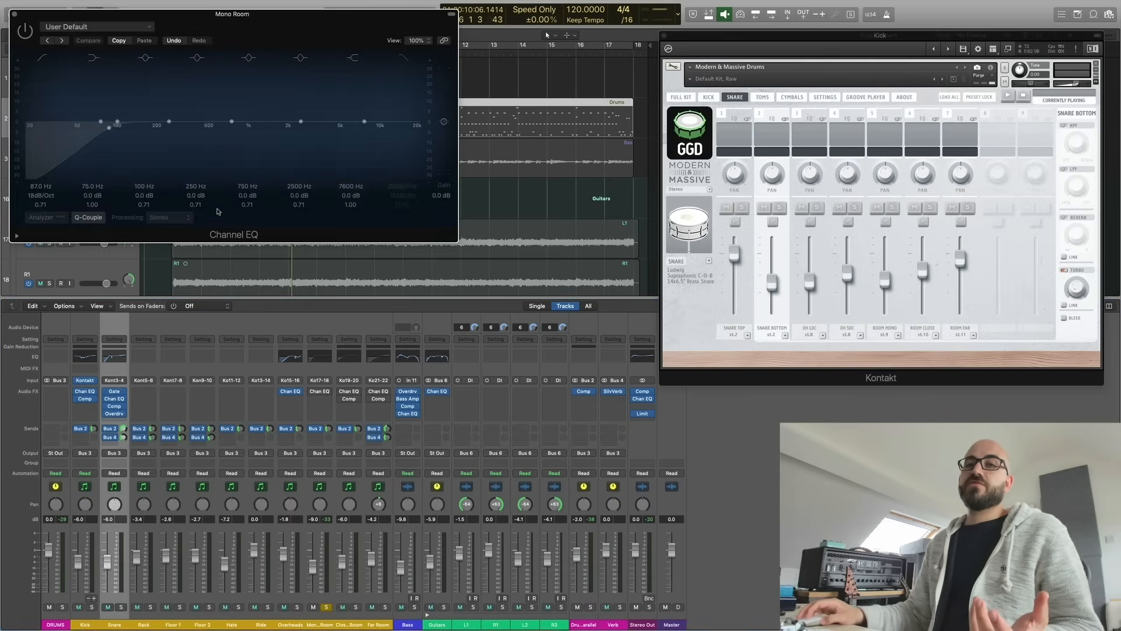
left_click(26, 33)
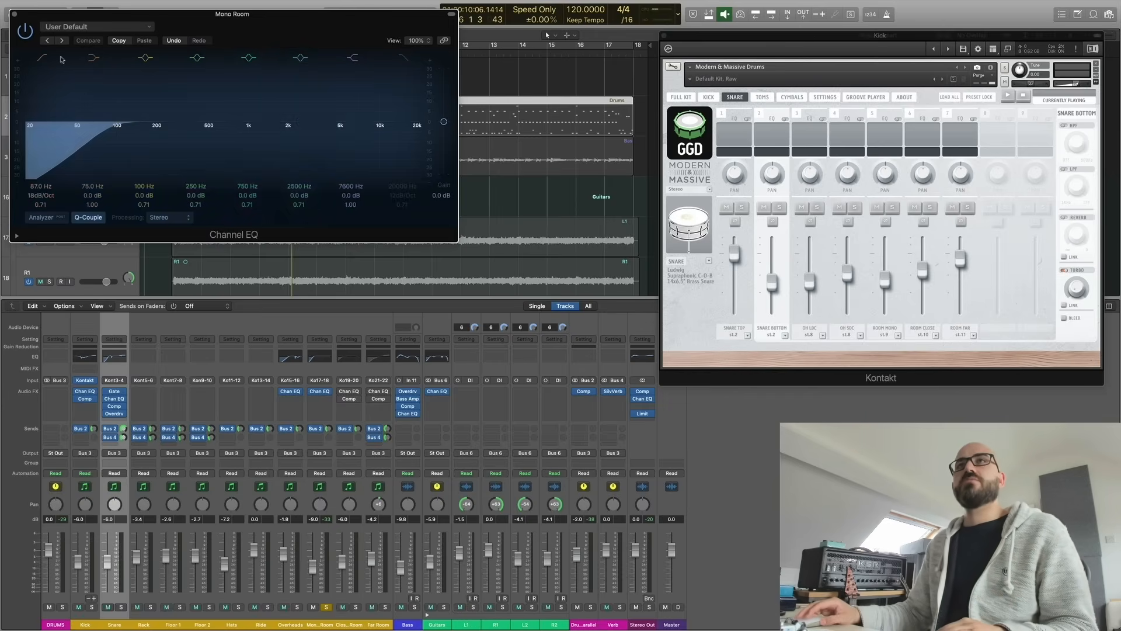
left_click(14, 14)
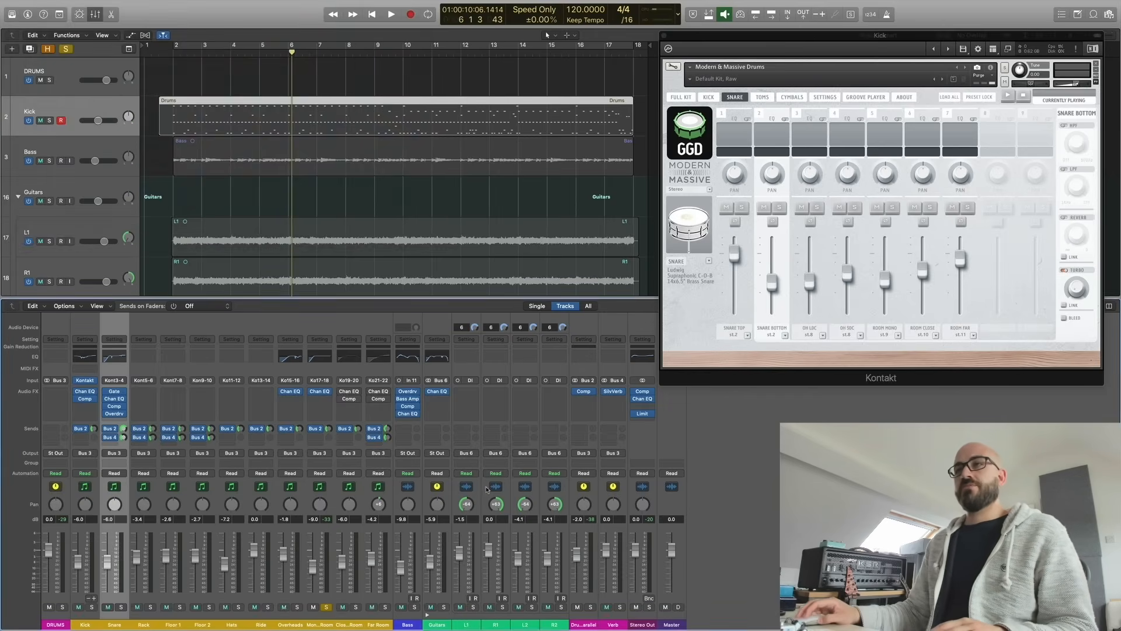
Step: Solo the Close Room channel, play it with its Channel EQ bypassed, and enable the EQ
left_click(348, 393)
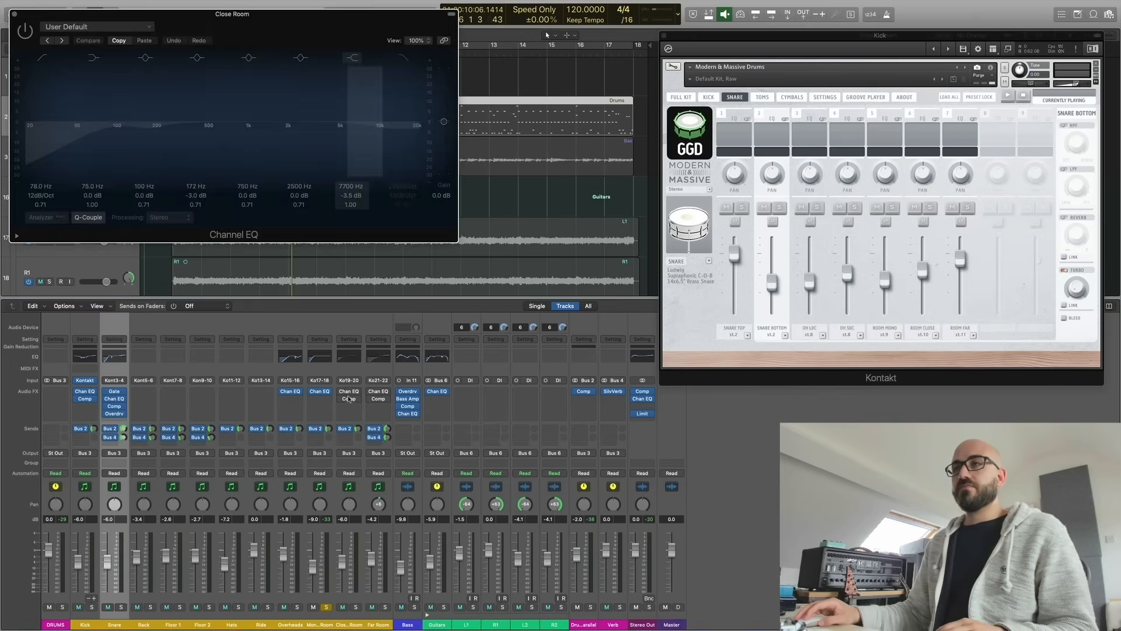
left_click(356, 607, "alt")
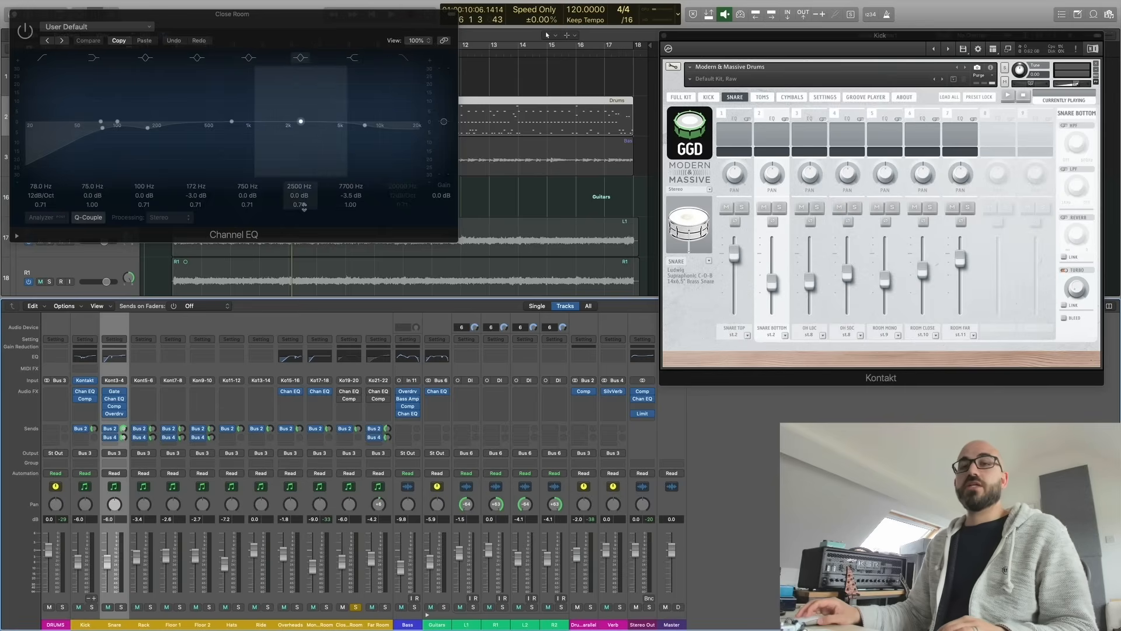
key("space")
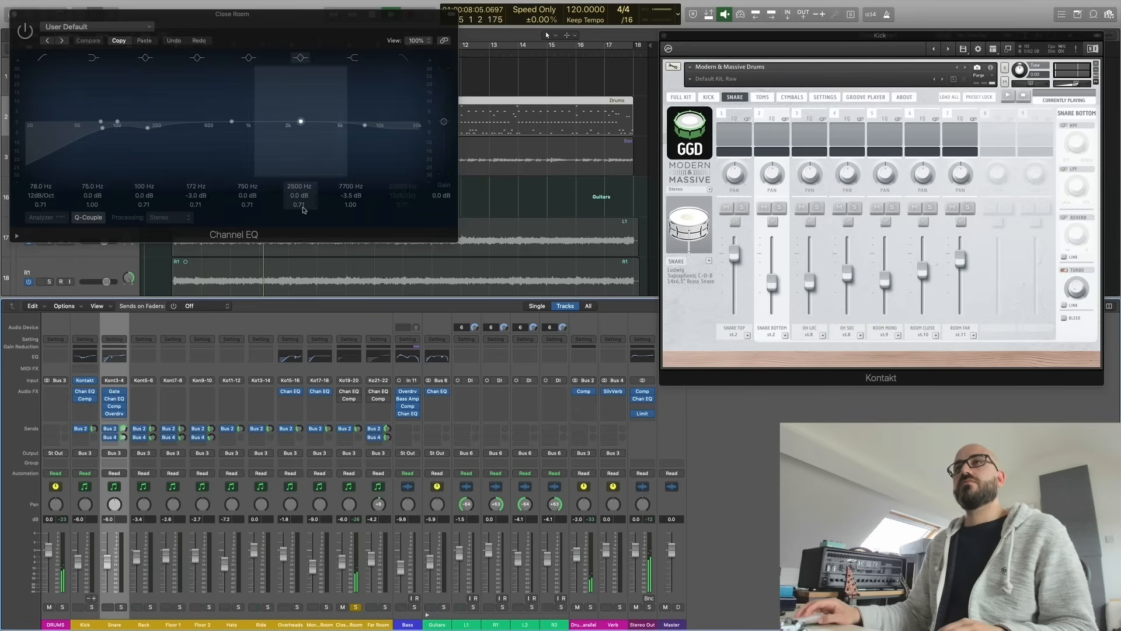
left_click(25, 32)
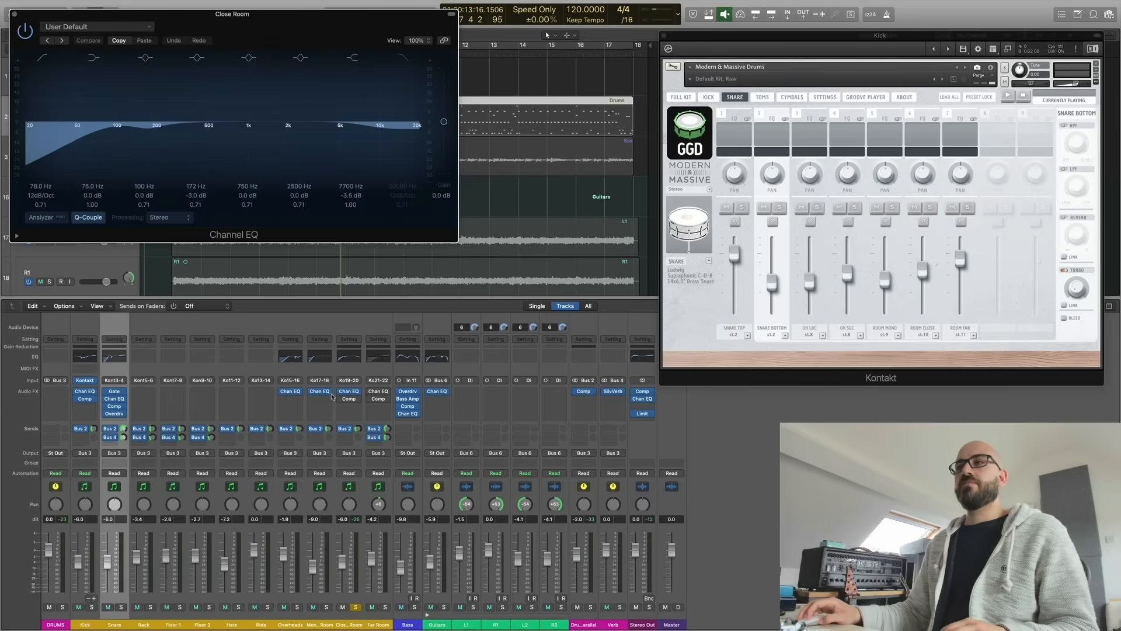
Step: Enable the Close Room's Compressor, play the soloed channel through it, and close both plug-in windows
left_click(349, 399)
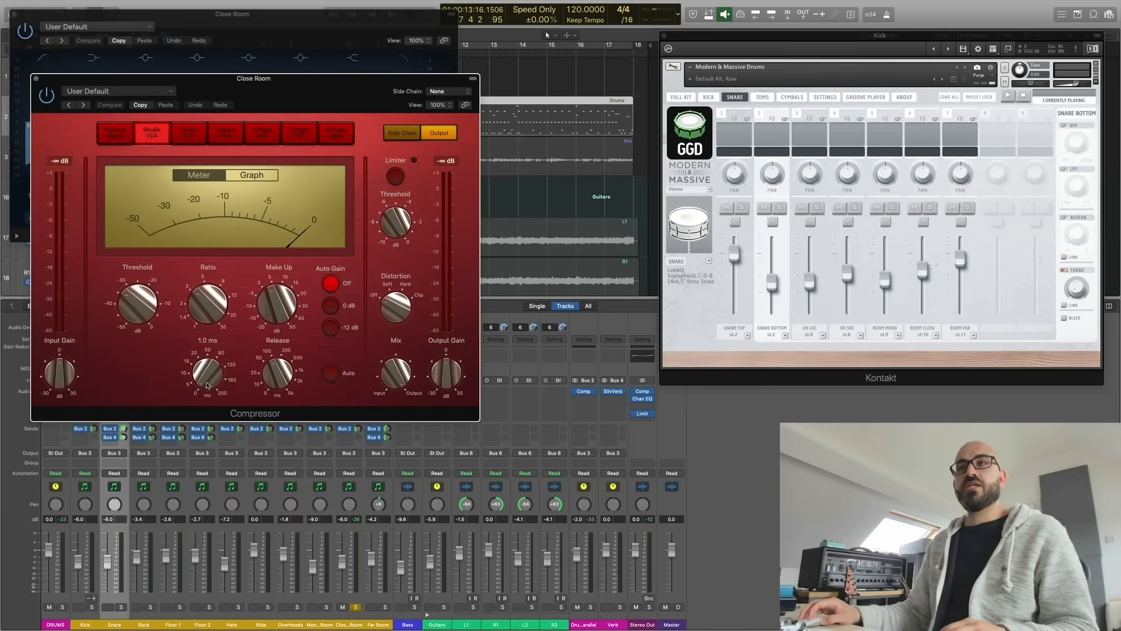
mouse_move(285, 386)
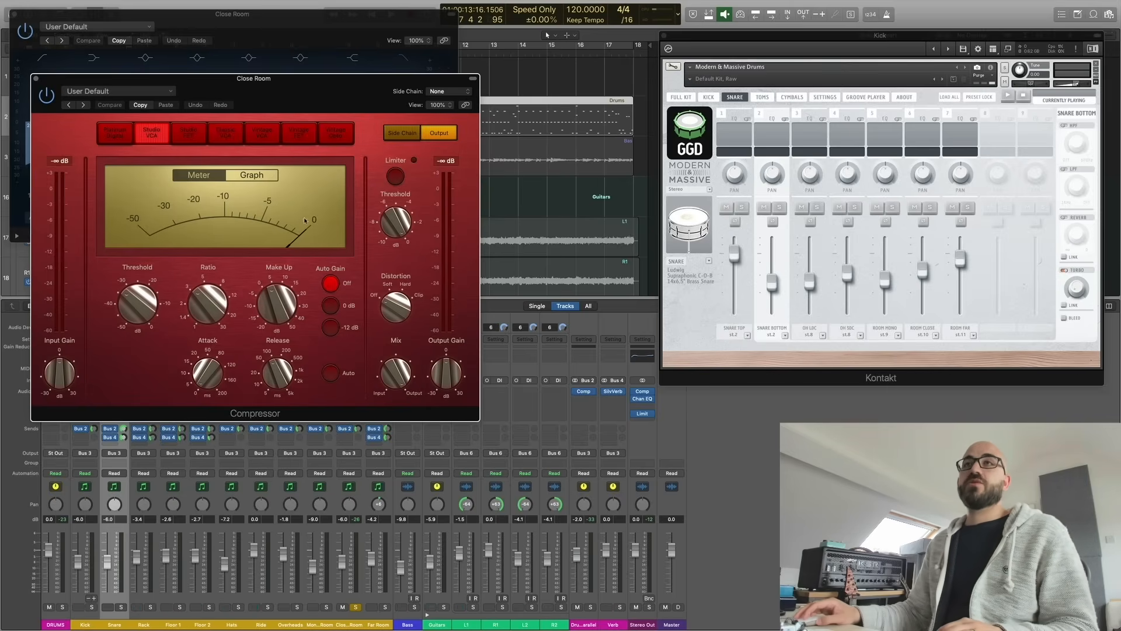
key("space")
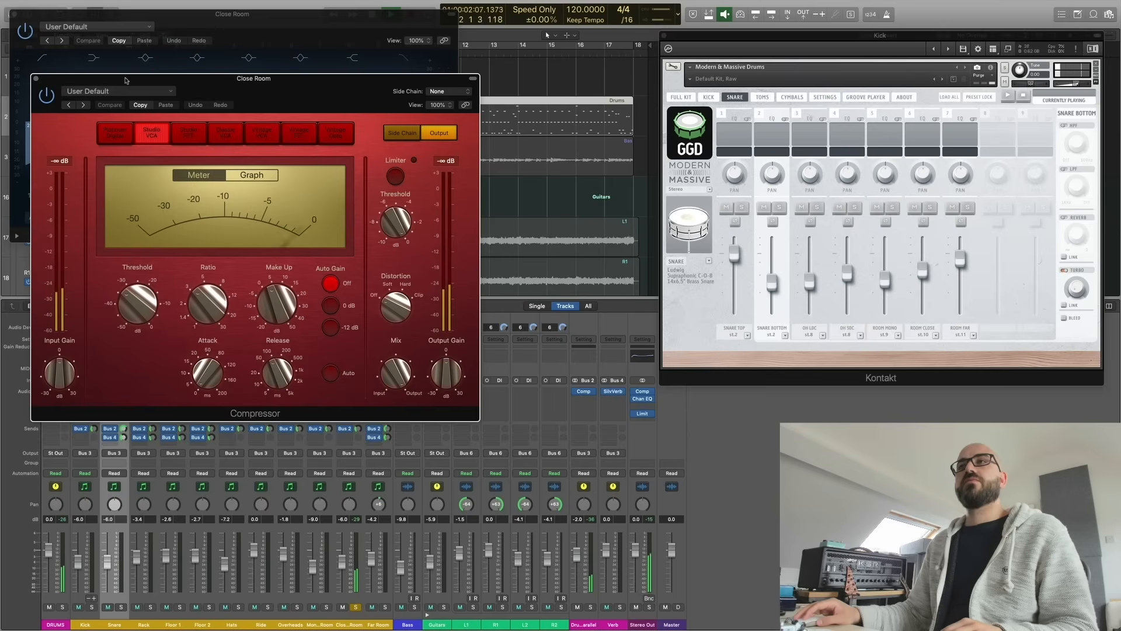
left_click(34, 79)
left_click(14, 14)
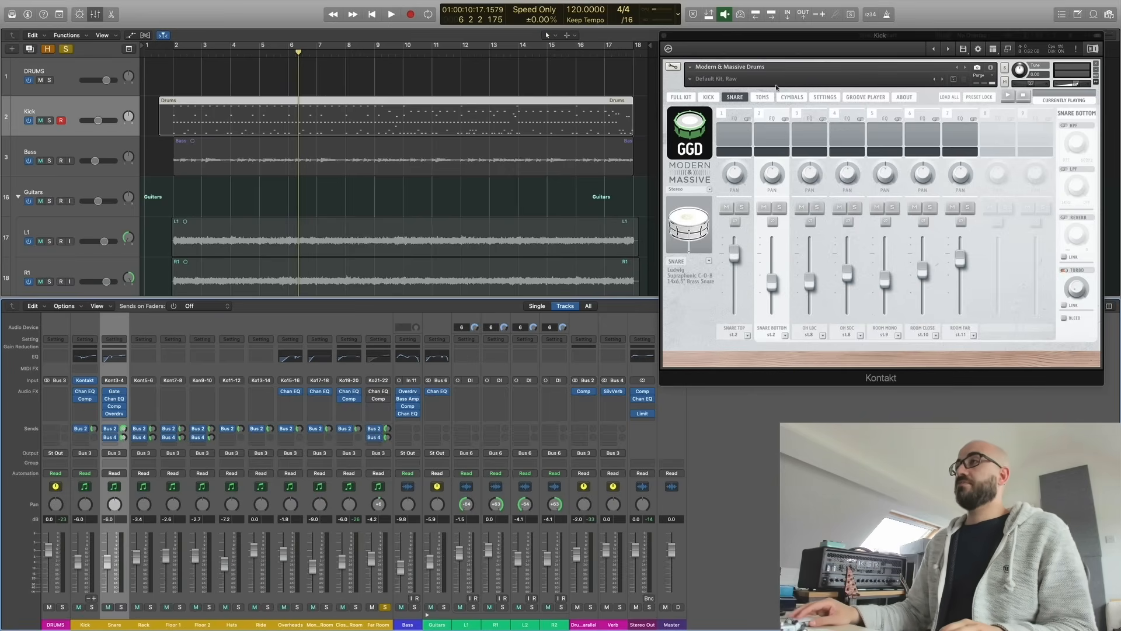
Step: Examine the far room levels on the kick, toms, cymbals and snare pages of Modern & Massive
left_click(709, 97)
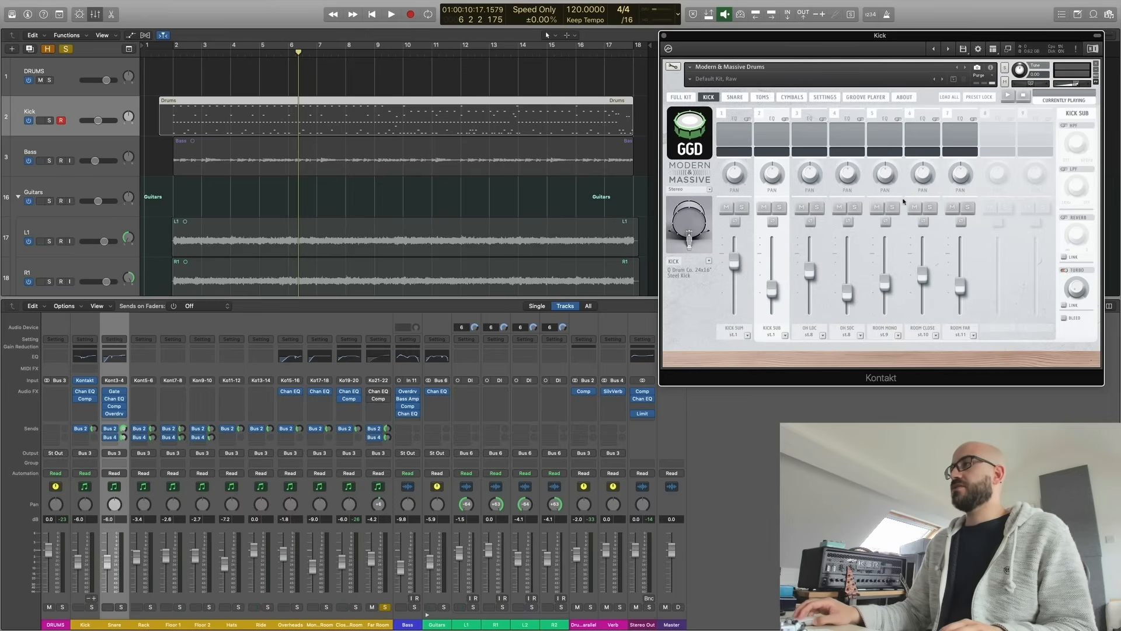
left_click(764, 97)
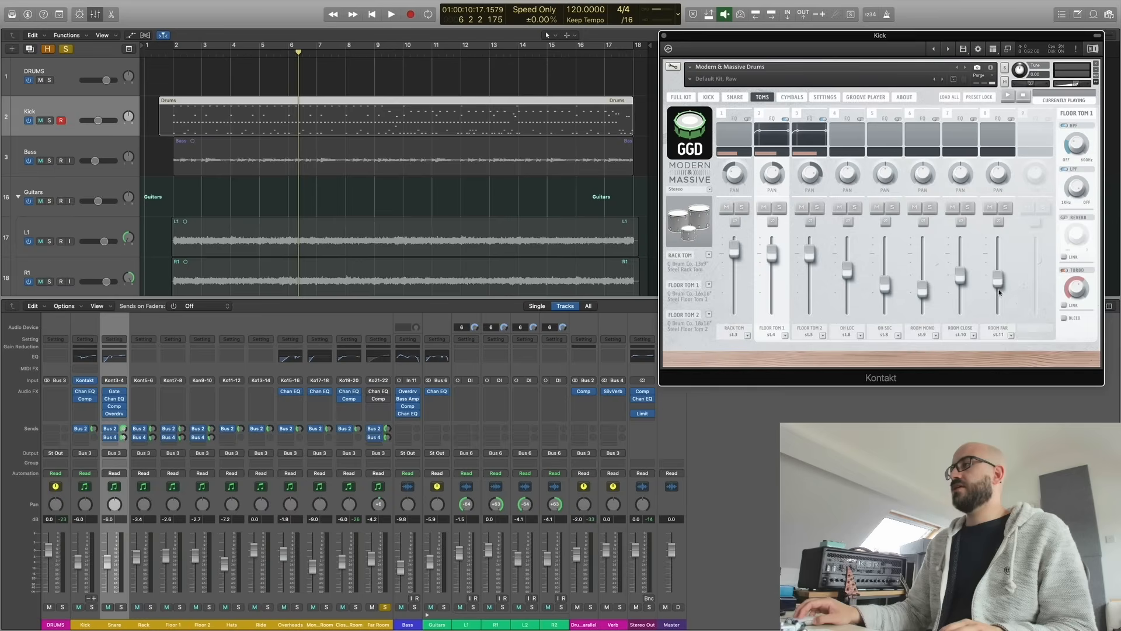
left_click(793, 97)
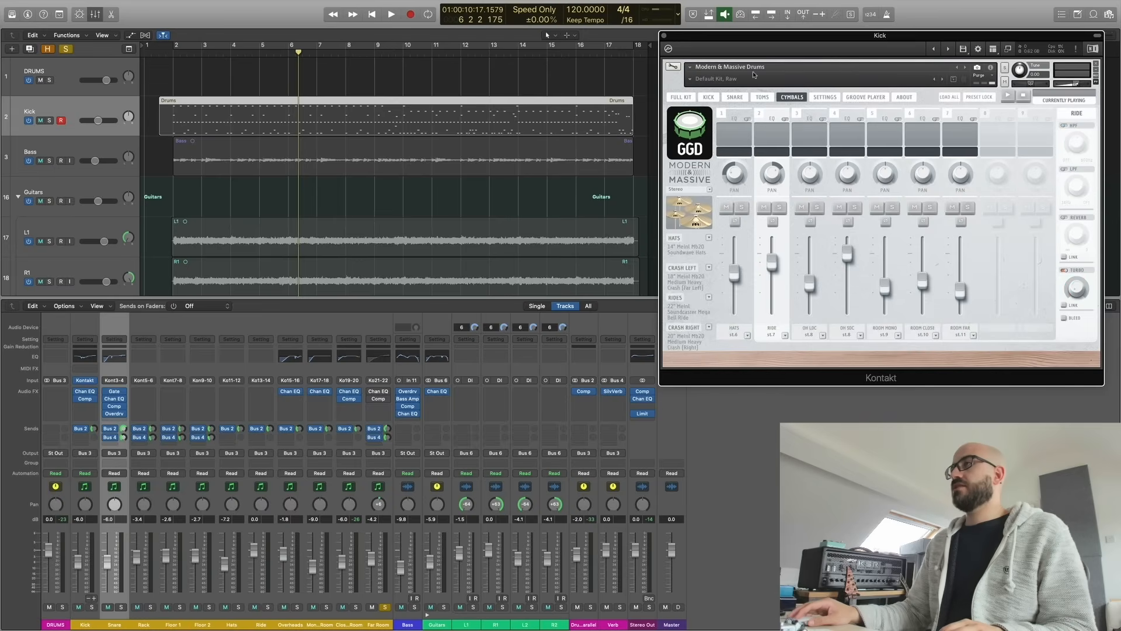
left_click(734, 97)
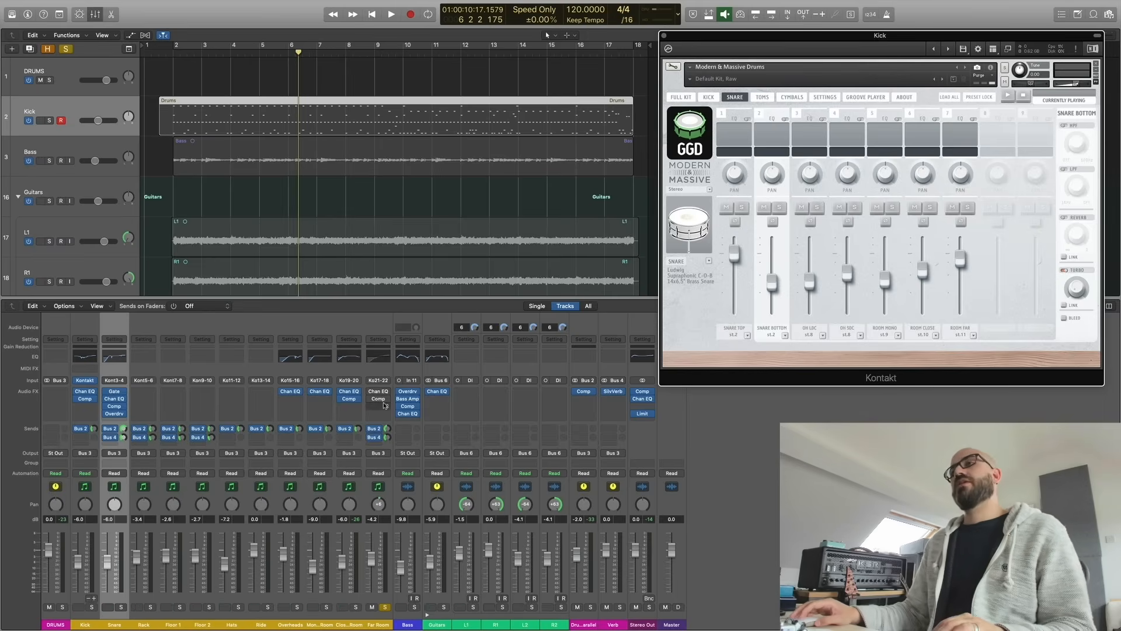
Step: Play the soloed Far Room dry, enable its Channel EQ, play it through the EQ and close the EQ
key("space")
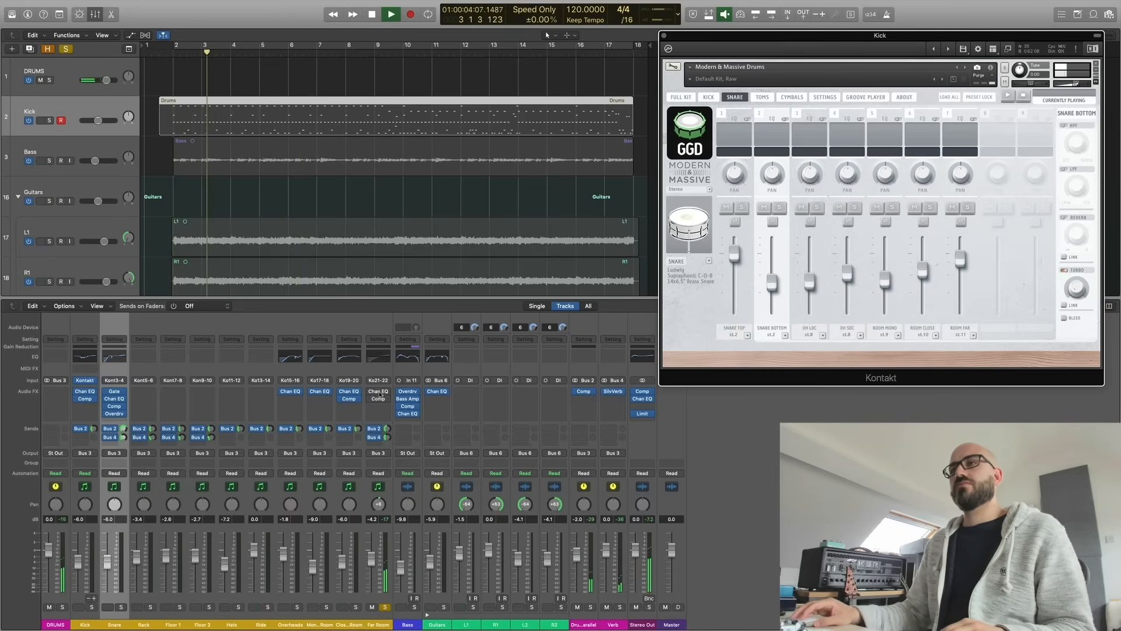
key("space")
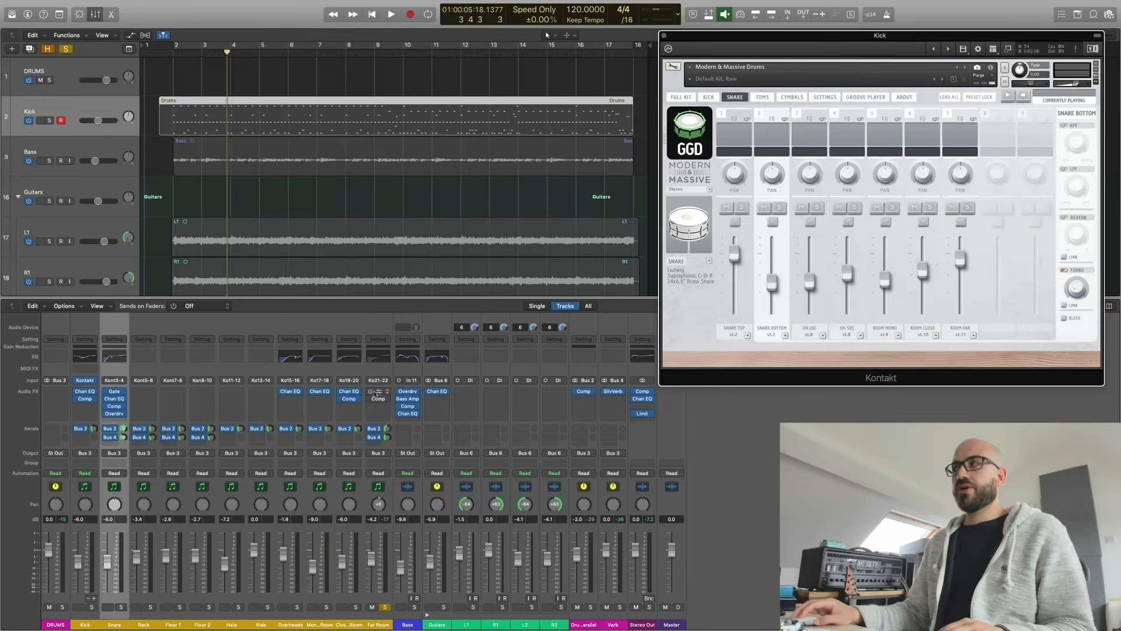
left_click(379, 391)
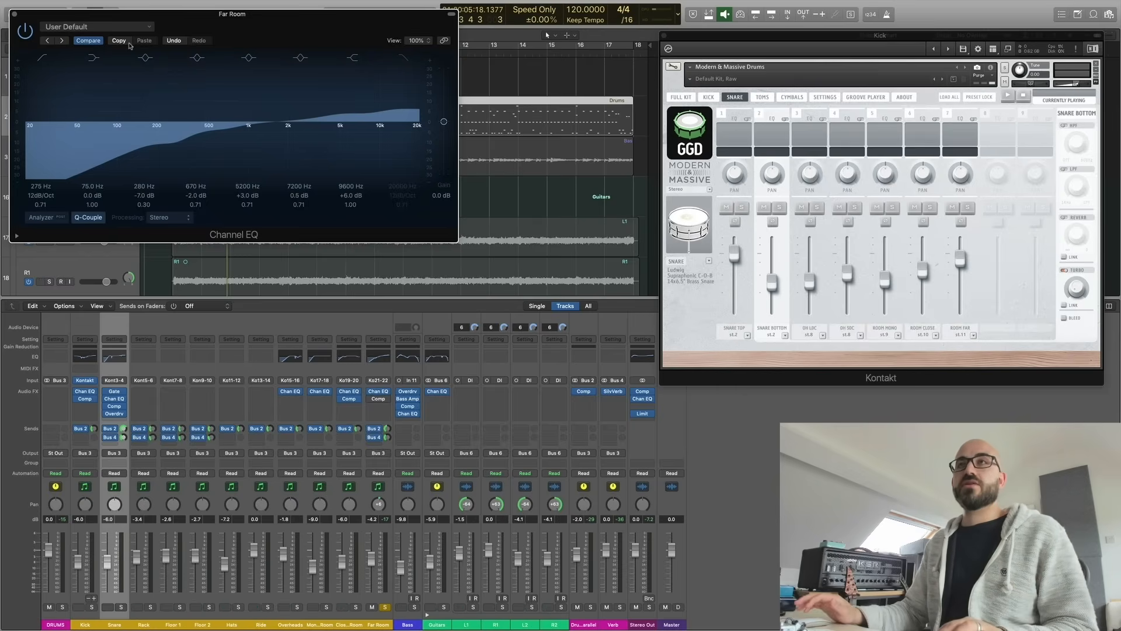
key("space")
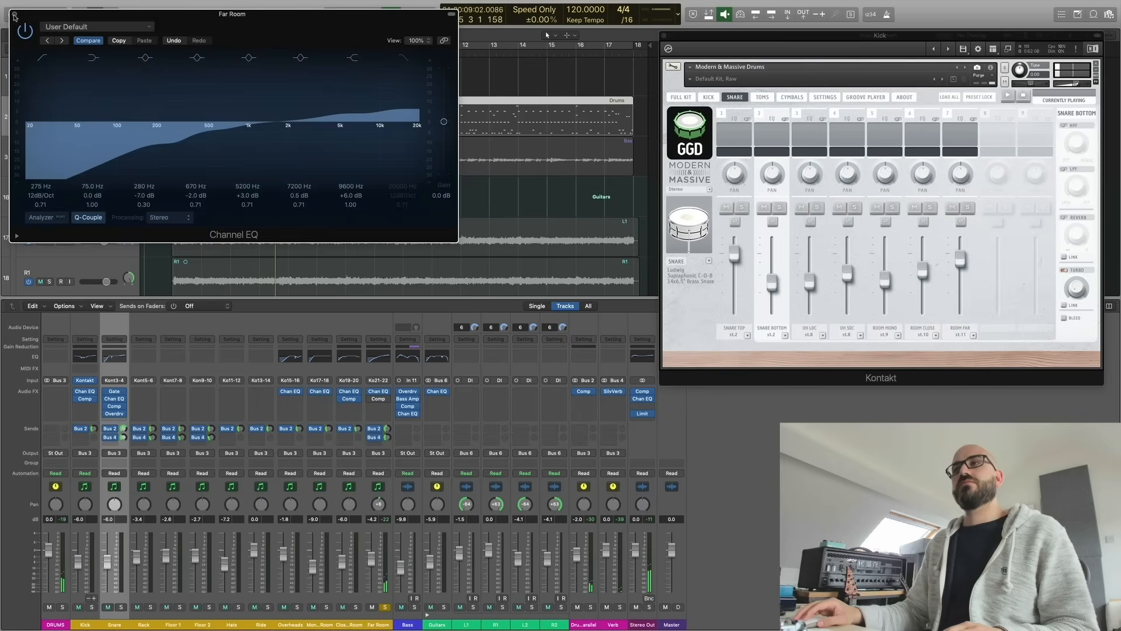
left_click(14, 13)
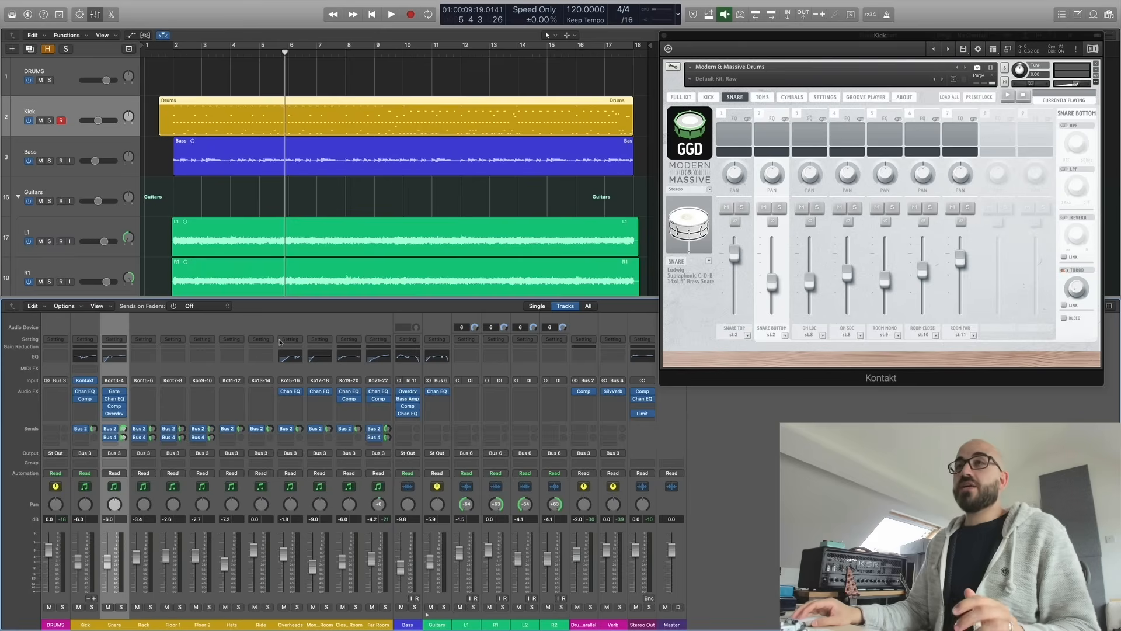
Step: Open the Bass channel's plug-ins and bypass its Channel EQ, Compressor, Bass Amp Designer and Overdrive
left_click(42, 141)
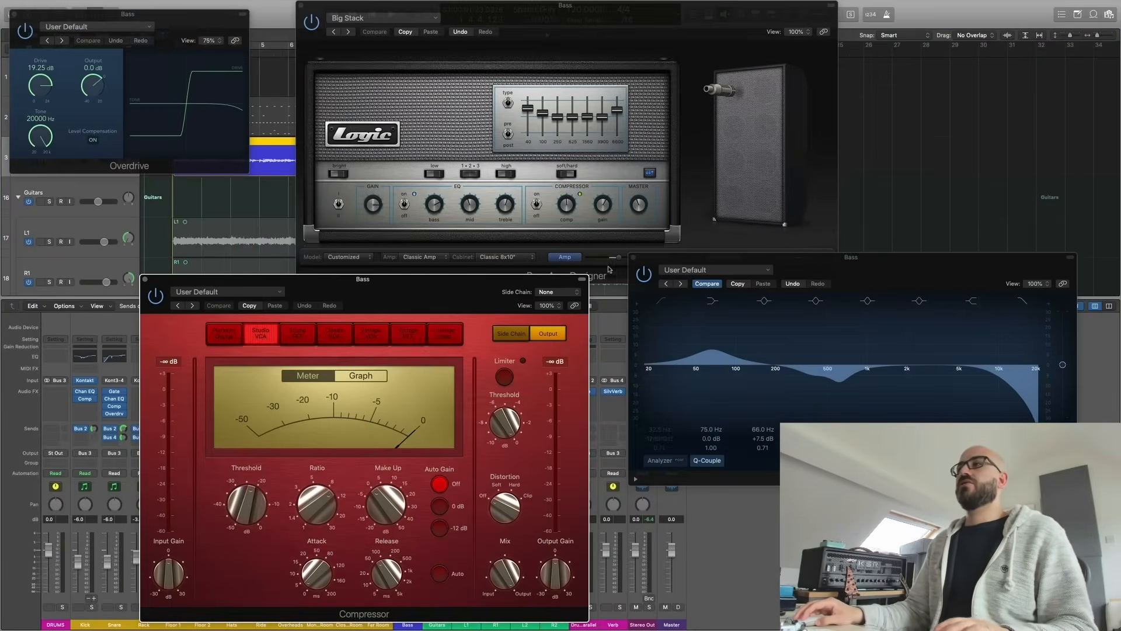
left_click(647, 279)
left_click(158, 295)
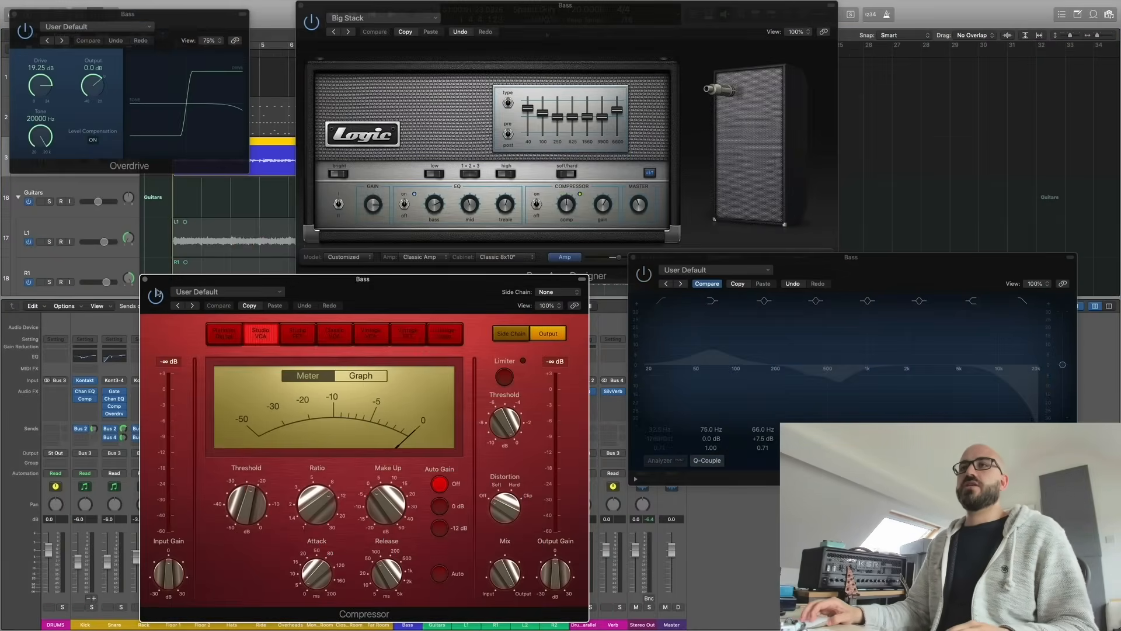
left_click(312, 21)
left_click(26, 29)
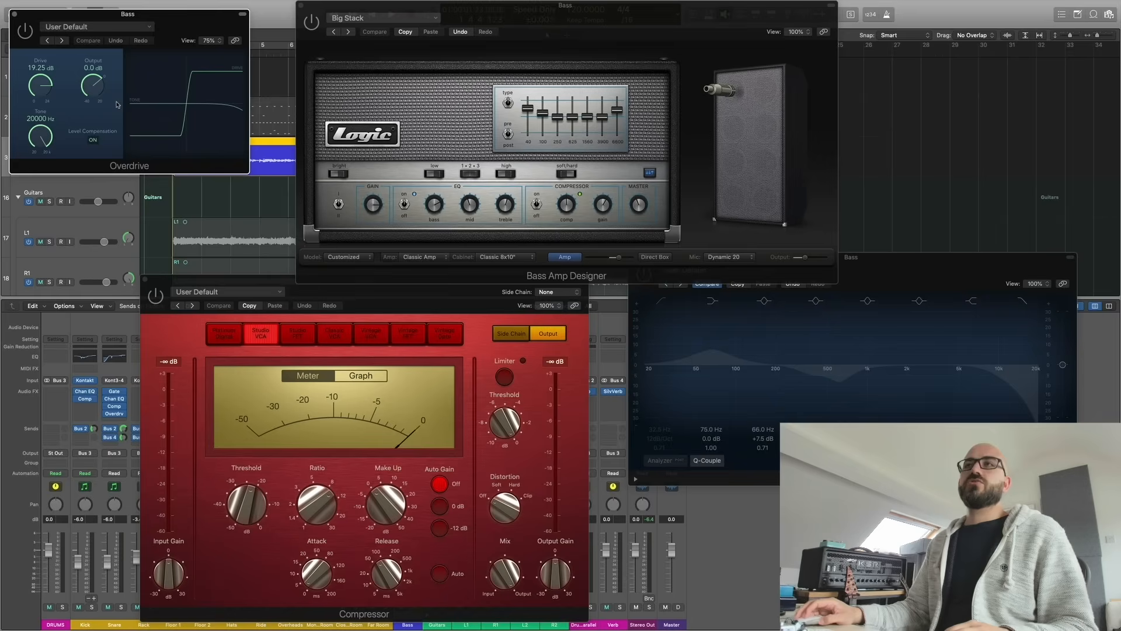
Step: Play the Bass with its Overdrive re-enabled, and switch Bass Amp Designer back on during playback
key("space")
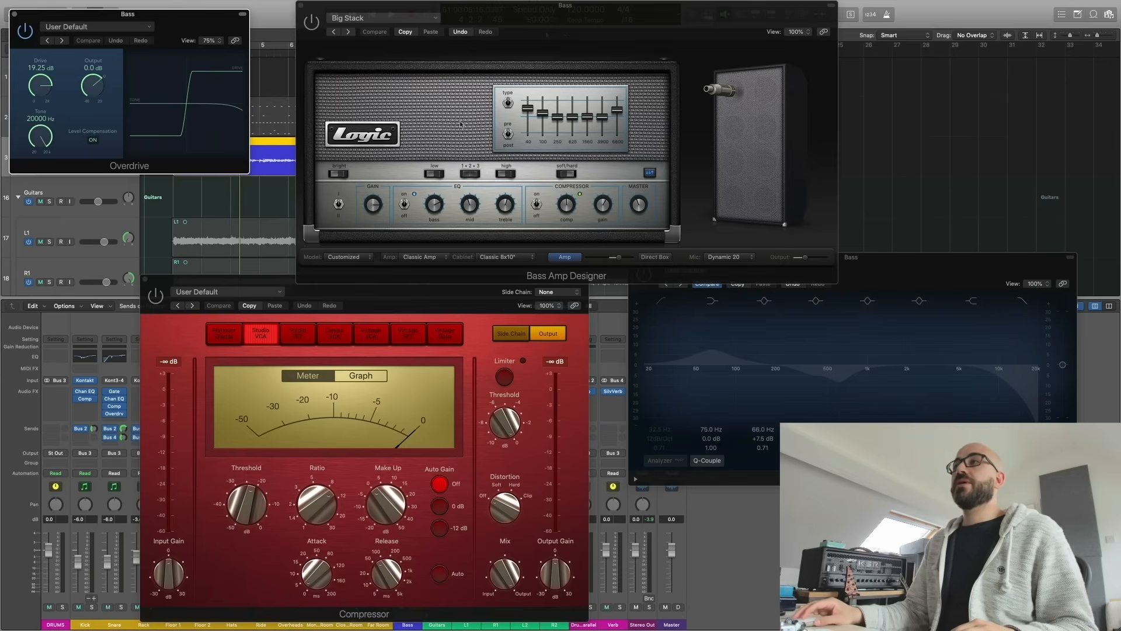
mouse_move(748, 226)
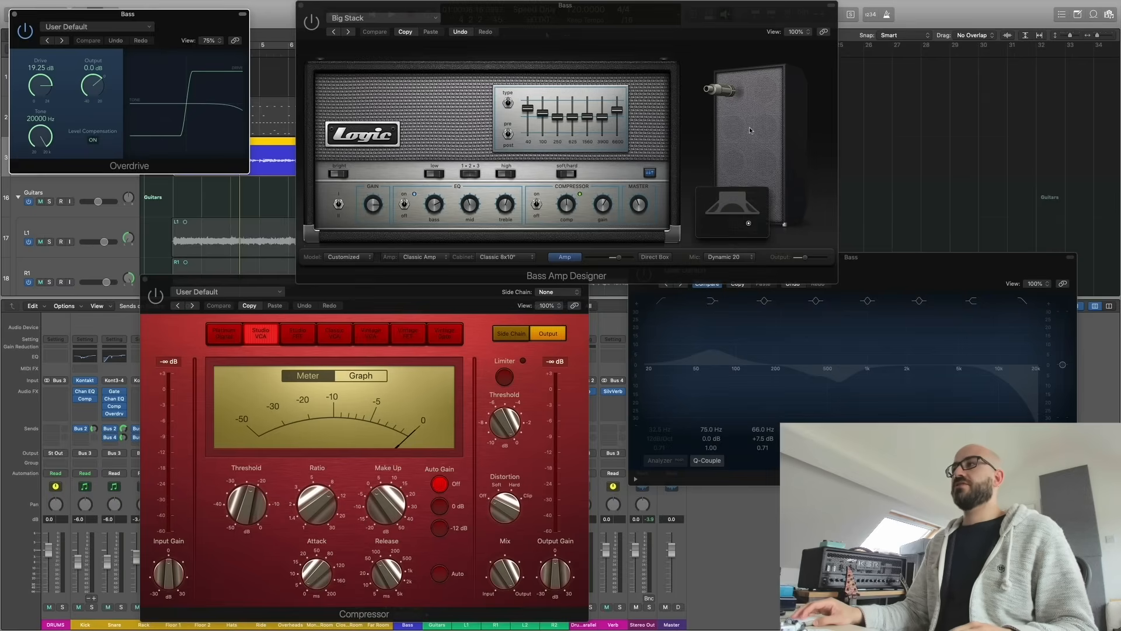
key("space")
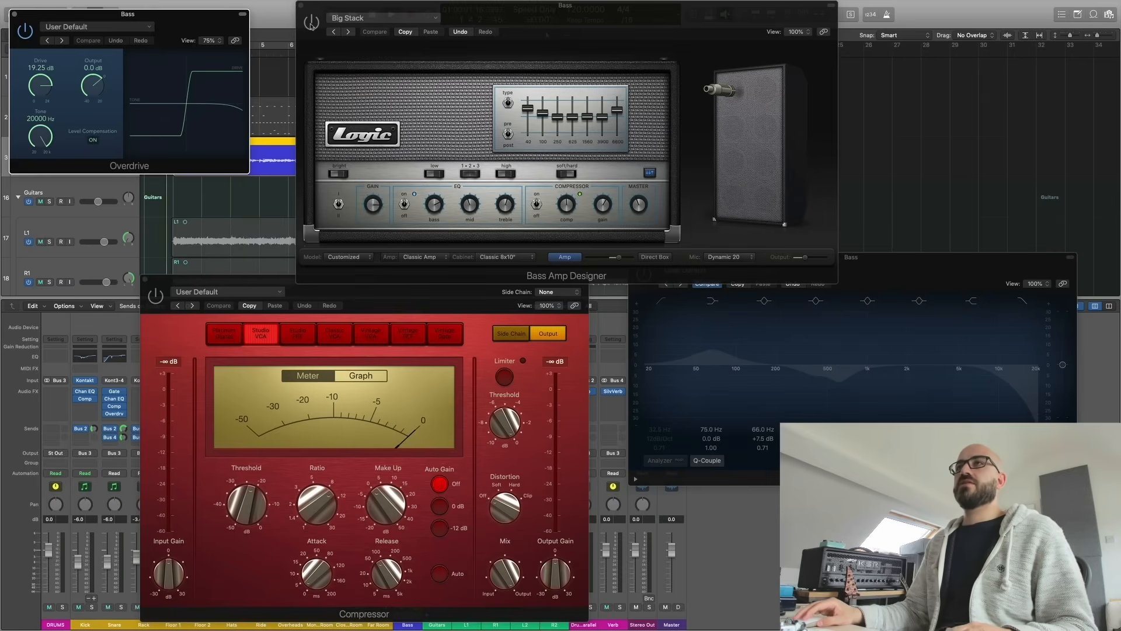
left_click(311, 25)
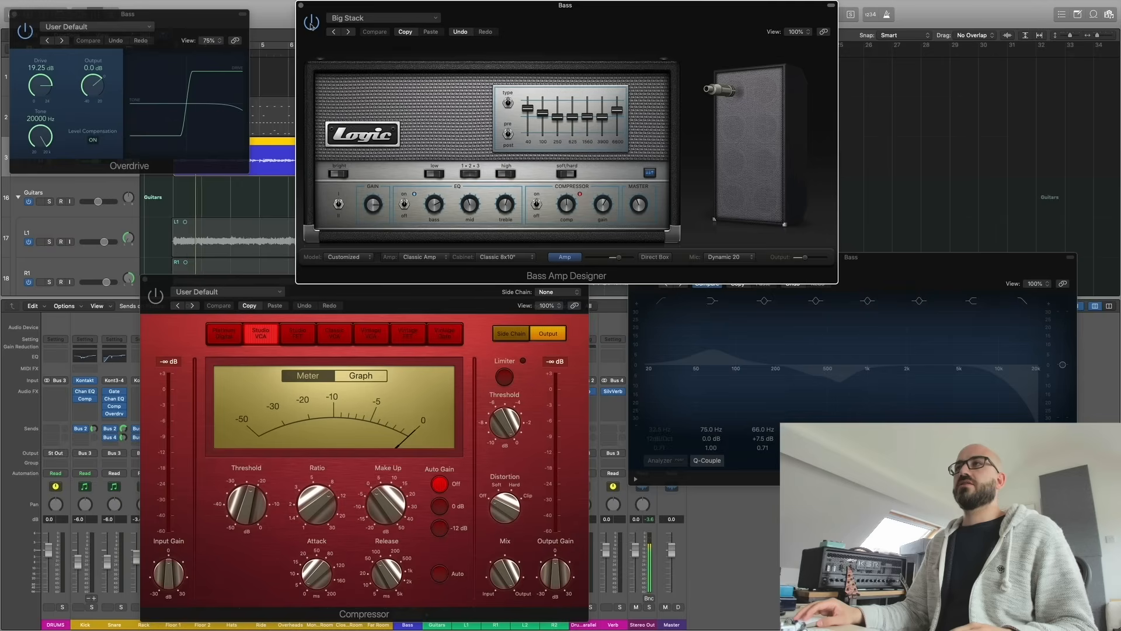
Step: Re-enable the Bass channel's Compressor and inspect its release setting
mouse_move(751, 314)
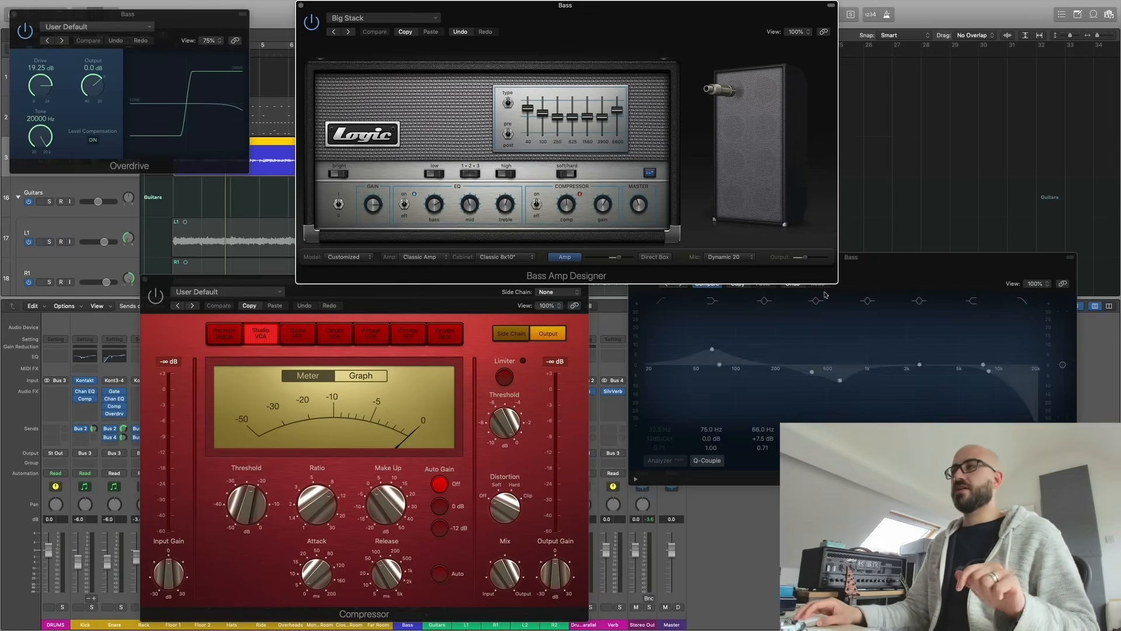
left_click(237, 300)
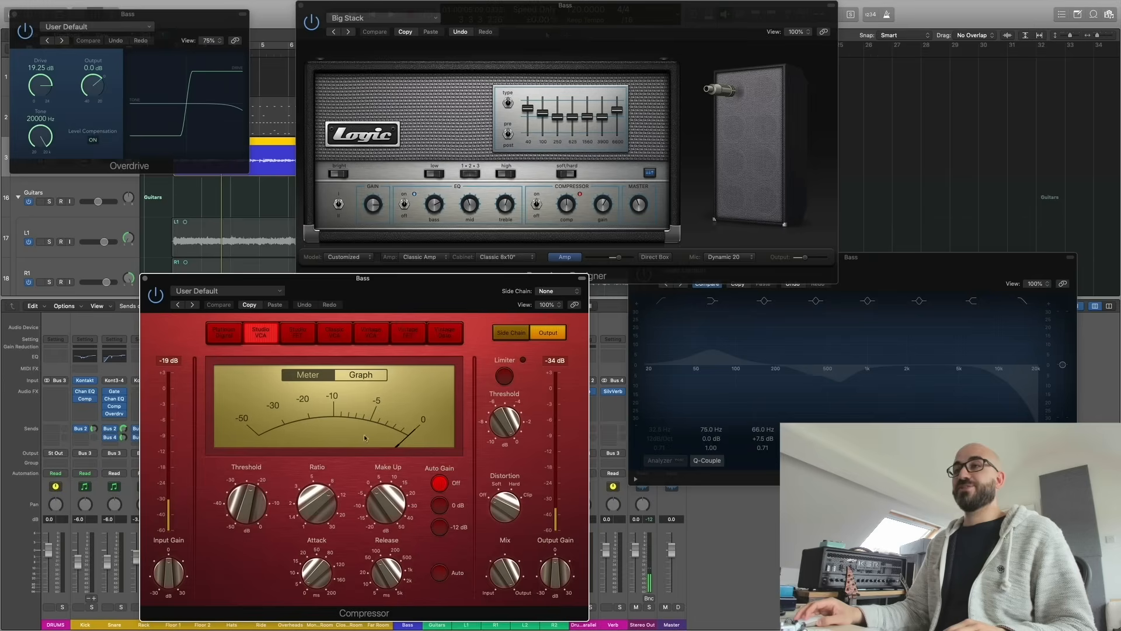
mouse_move(364, 488)
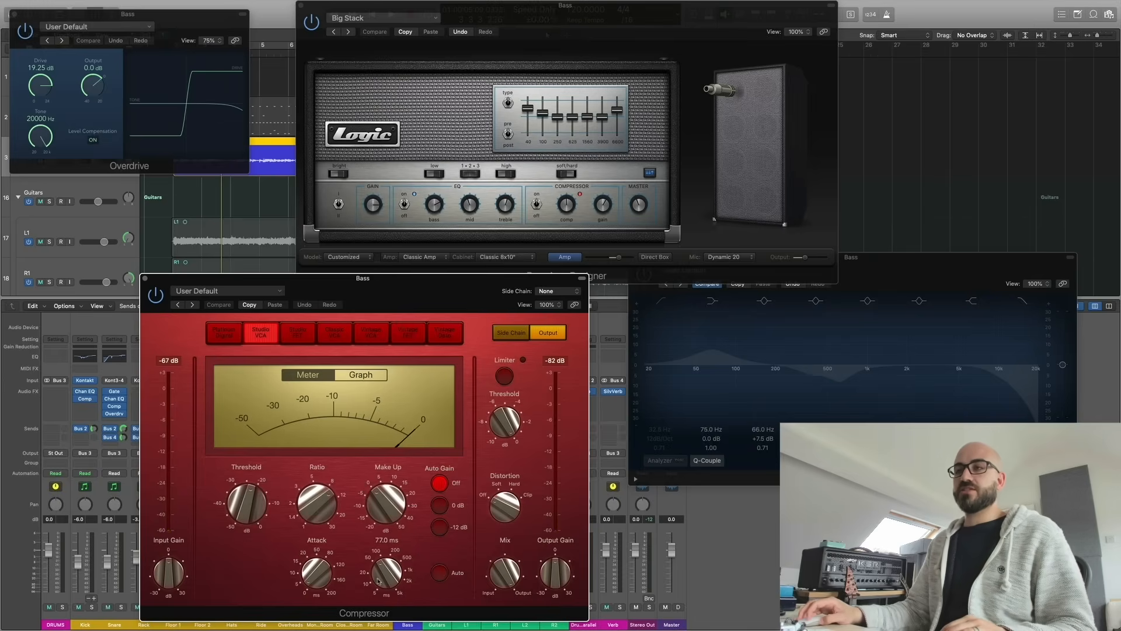
Step: Re-enable the Bass Channel EQ, compare the sound with it bypassed and active during playback, and close its window
left_click(938, 270)
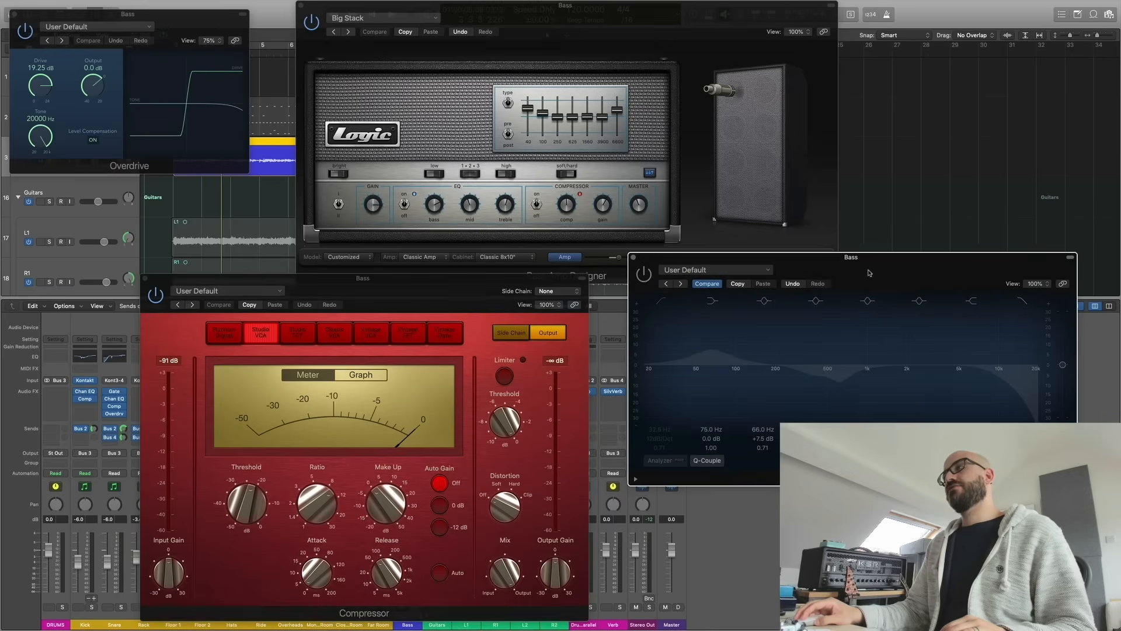
left_click_drag(701, 257, 558, 210)
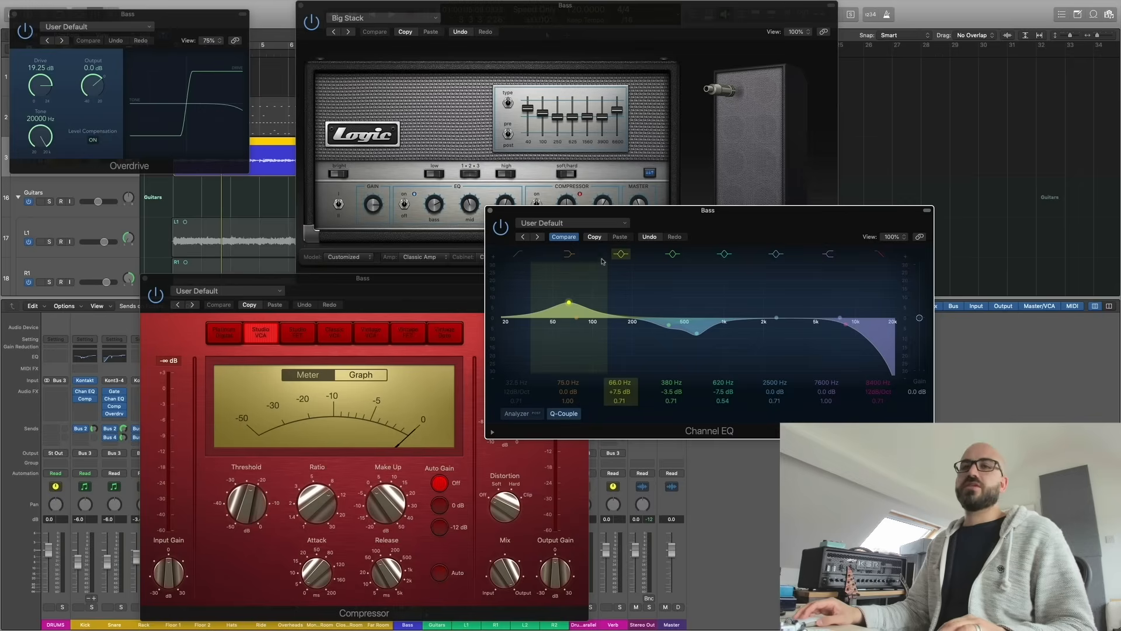
key("comma")
key("comma")
key("space")
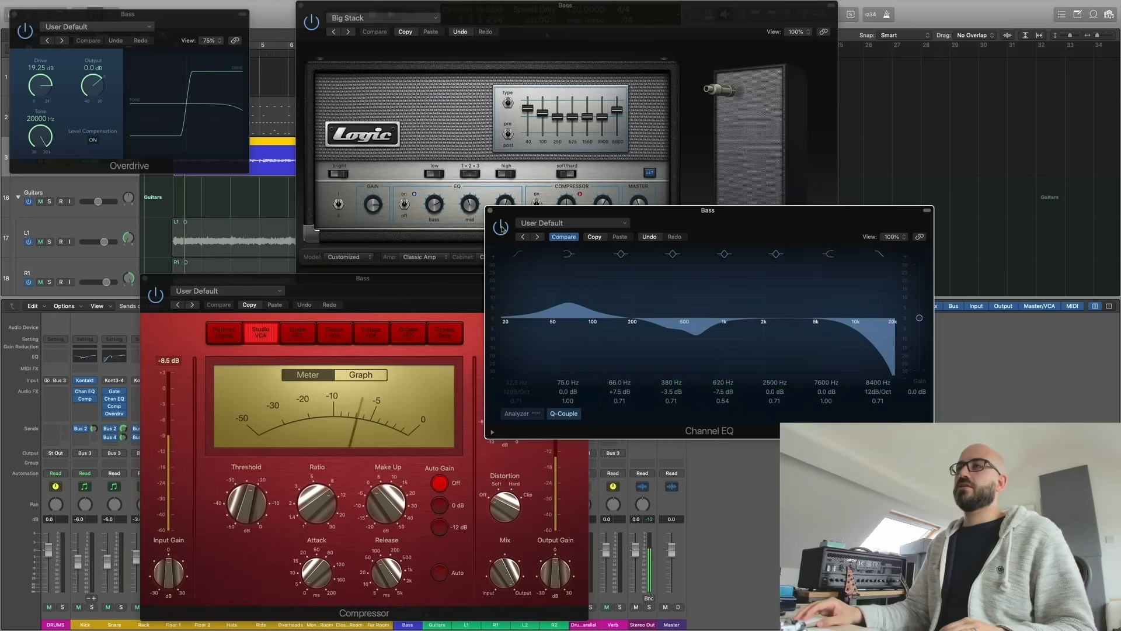
left_click(501, 227)
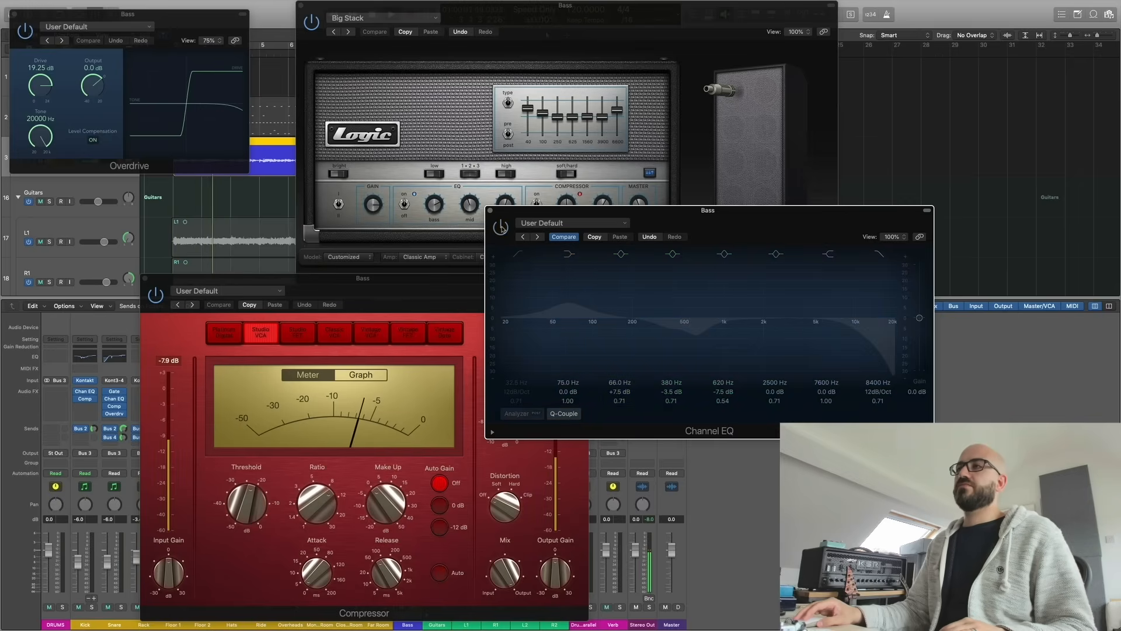
left_click(501, 228)
left_click(489, 210)
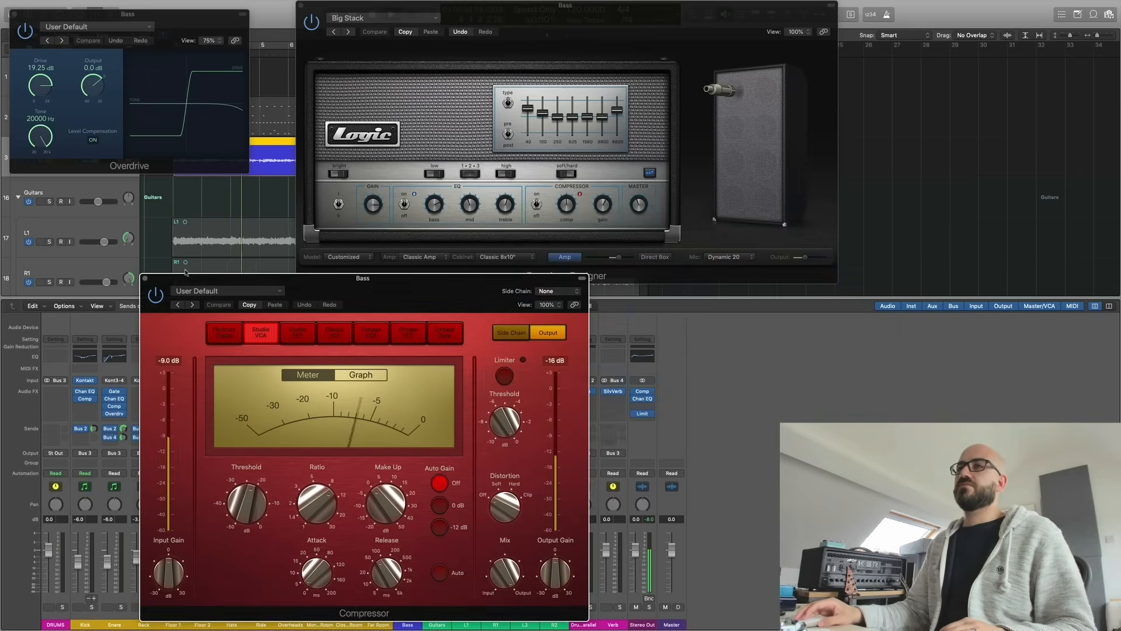
Step: Close the Bass channel's plug-in windows, unsolo the Bass and play it back within the full mix
left_click(144, 278)
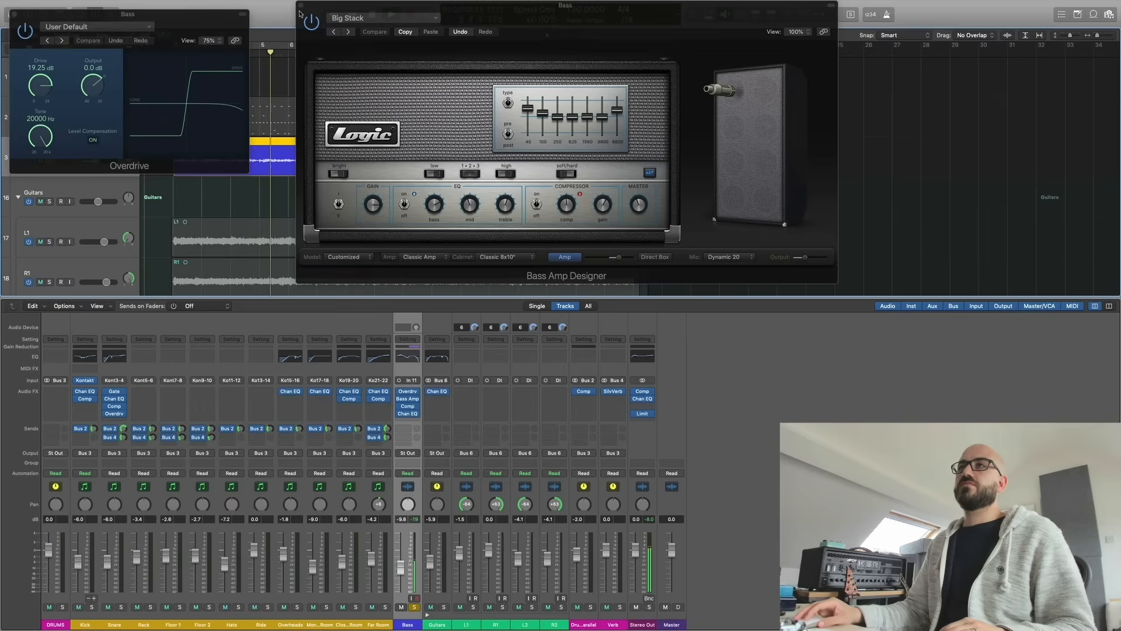
left_click(301, 5)
left_click(14, 13)
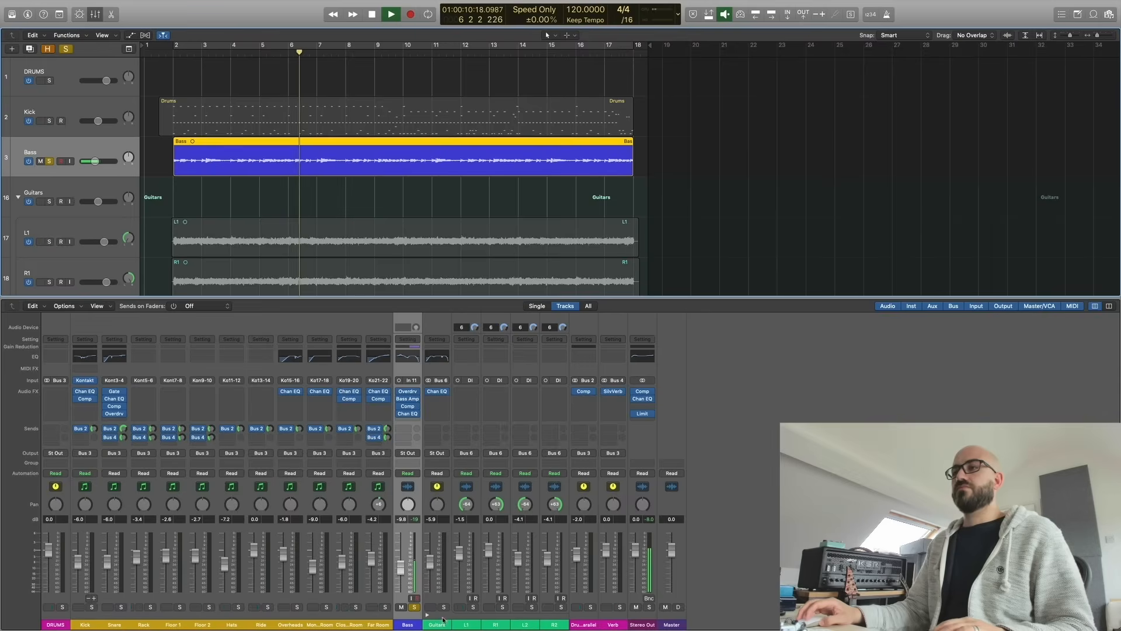
left_click(415, 607)
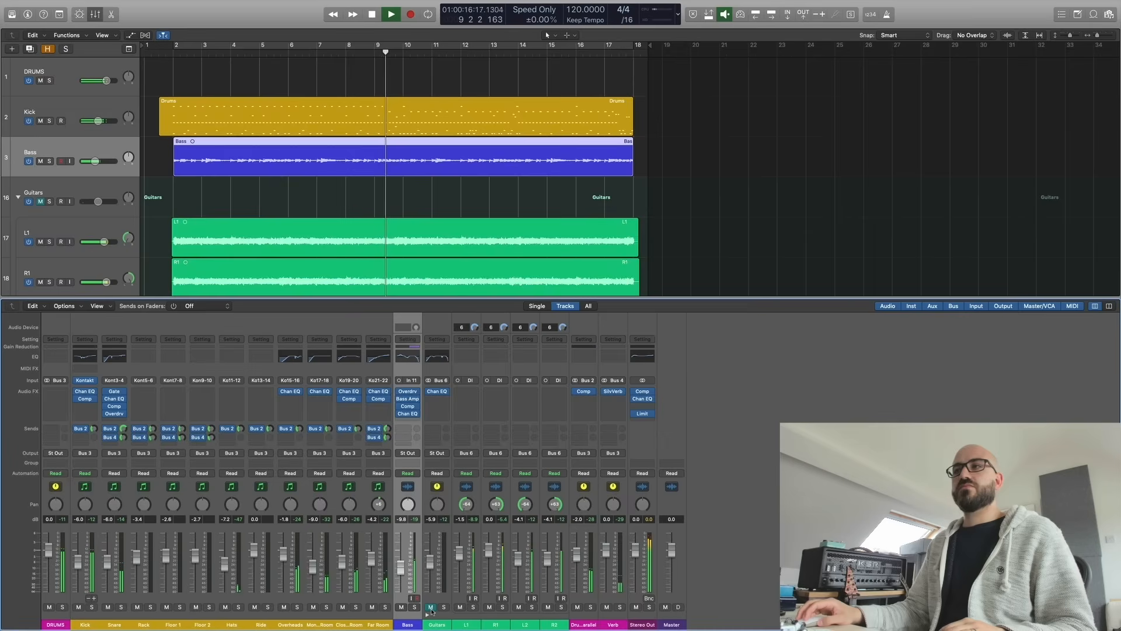
key("space")
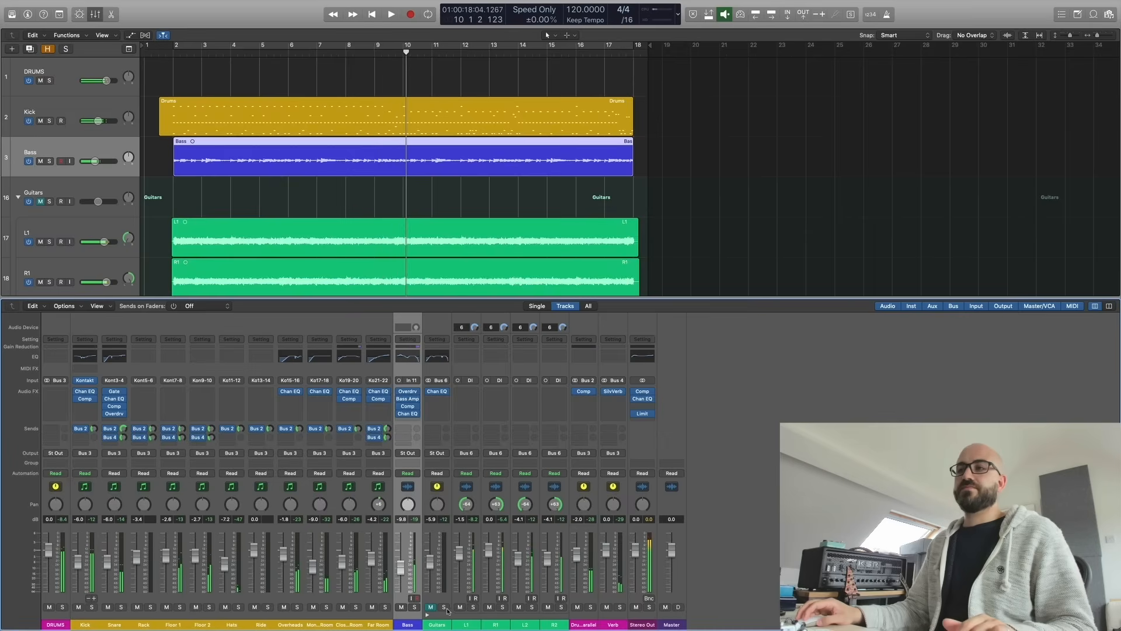
Step: Solo the Guitars bus, open its Channel EQ, and hide the mixer so the EQ window sits beside the guitar tracks
left_click(445, 607)
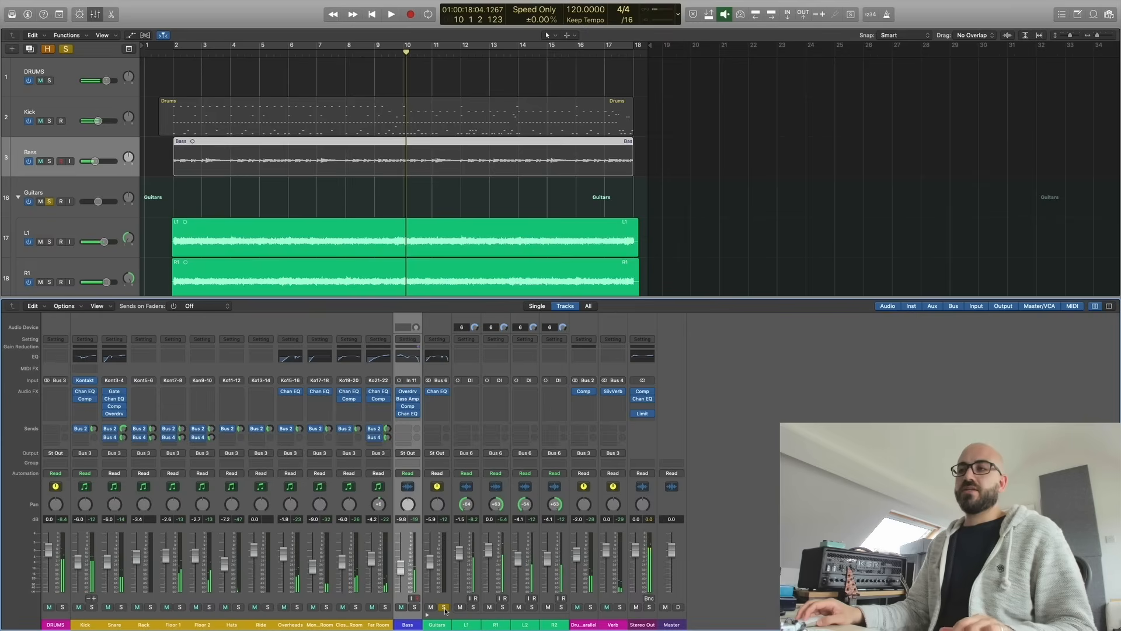
left_click(439, 391)
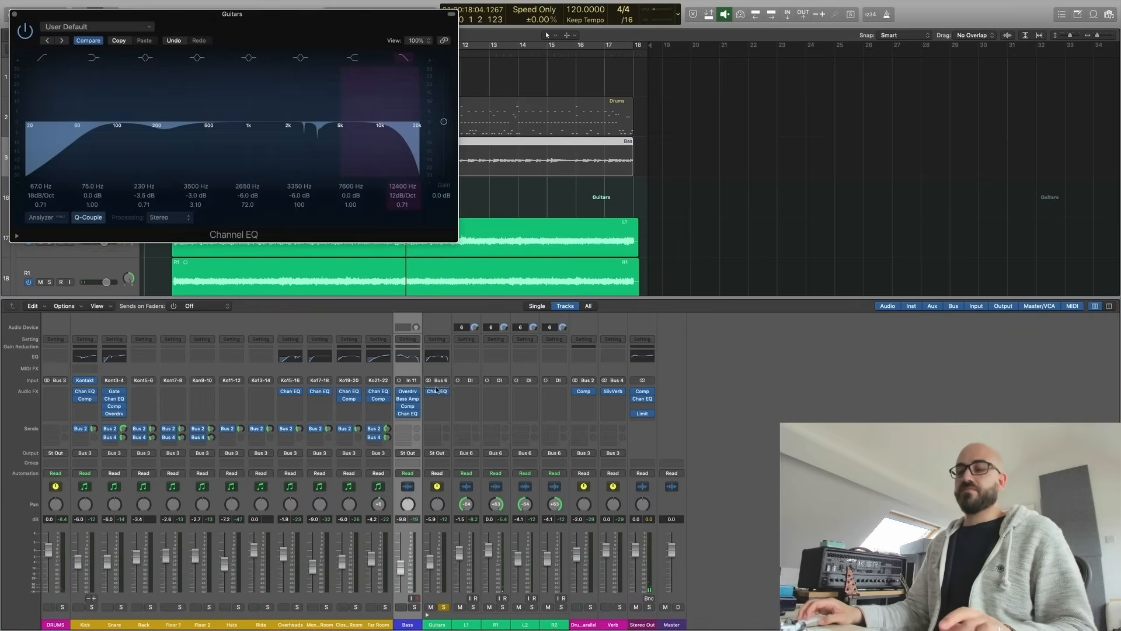
key("x")
key("super+Left")
key("super+Left")
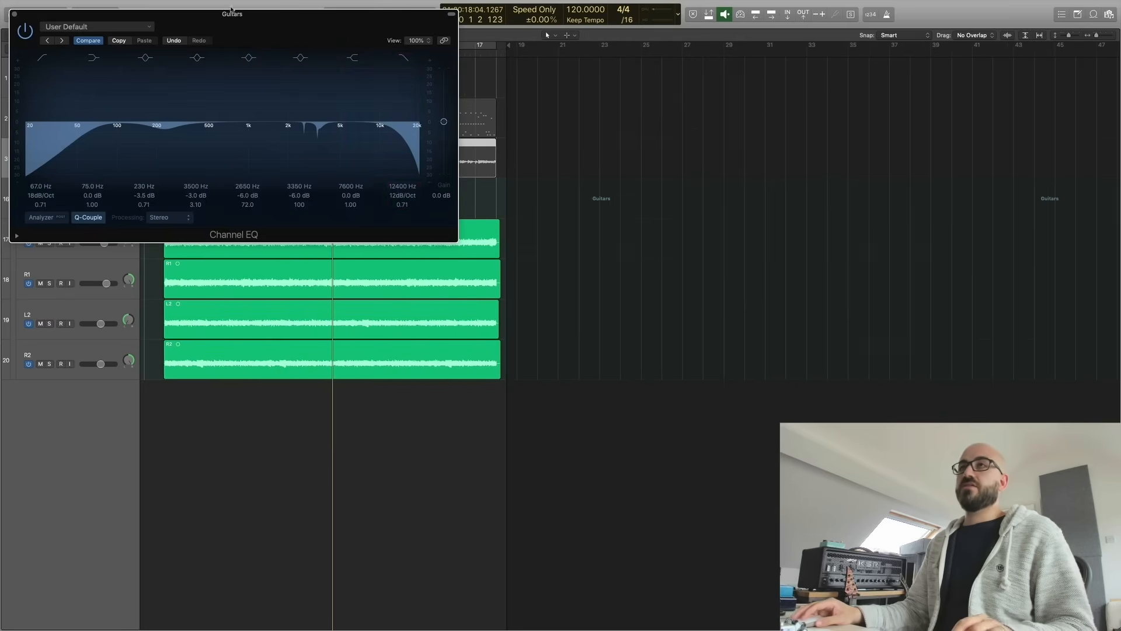
left_click_drag(234, 17, 707, 80)
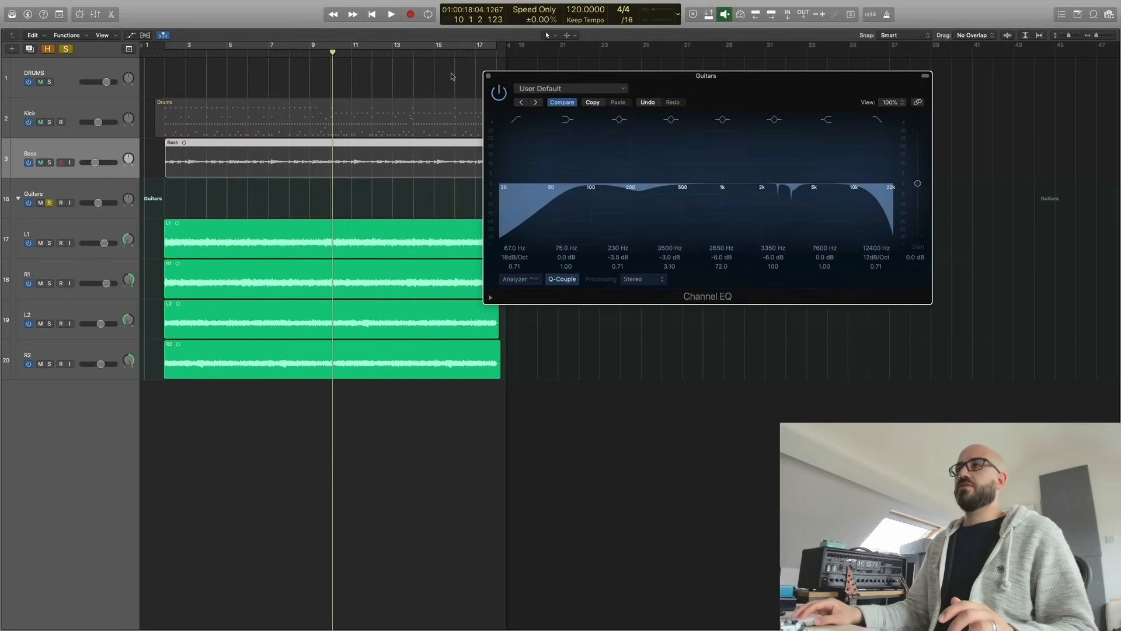
left_click_drag(530, 71, 598, 77)
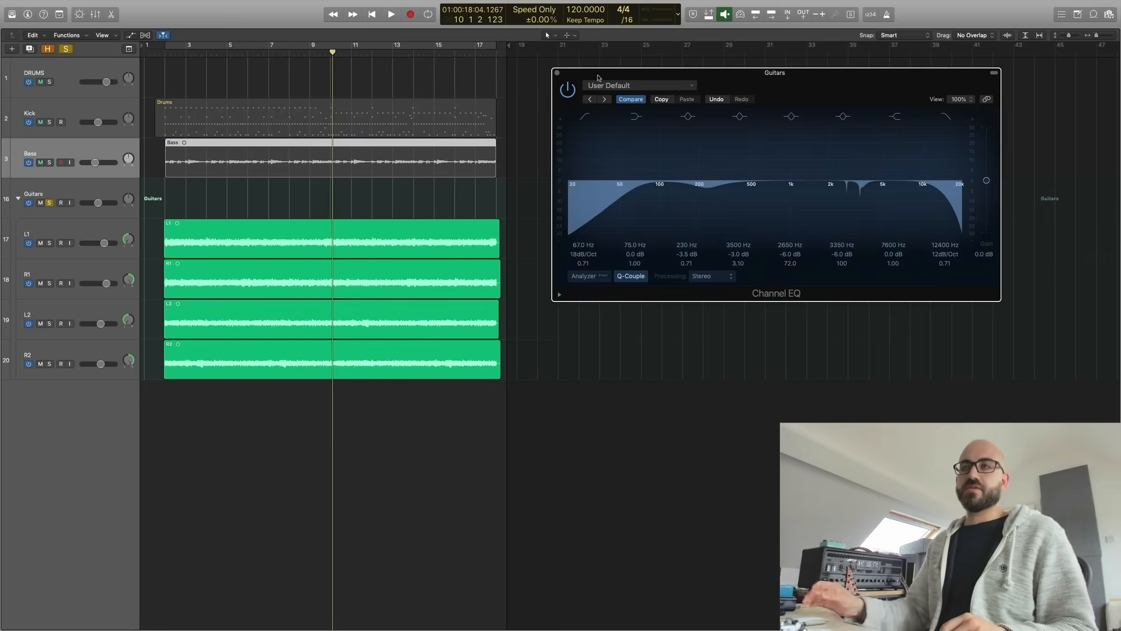
Step: Play the soloed Guitars from just before bar 2 with their Channel EQ bypassed
left_click(159, 52)
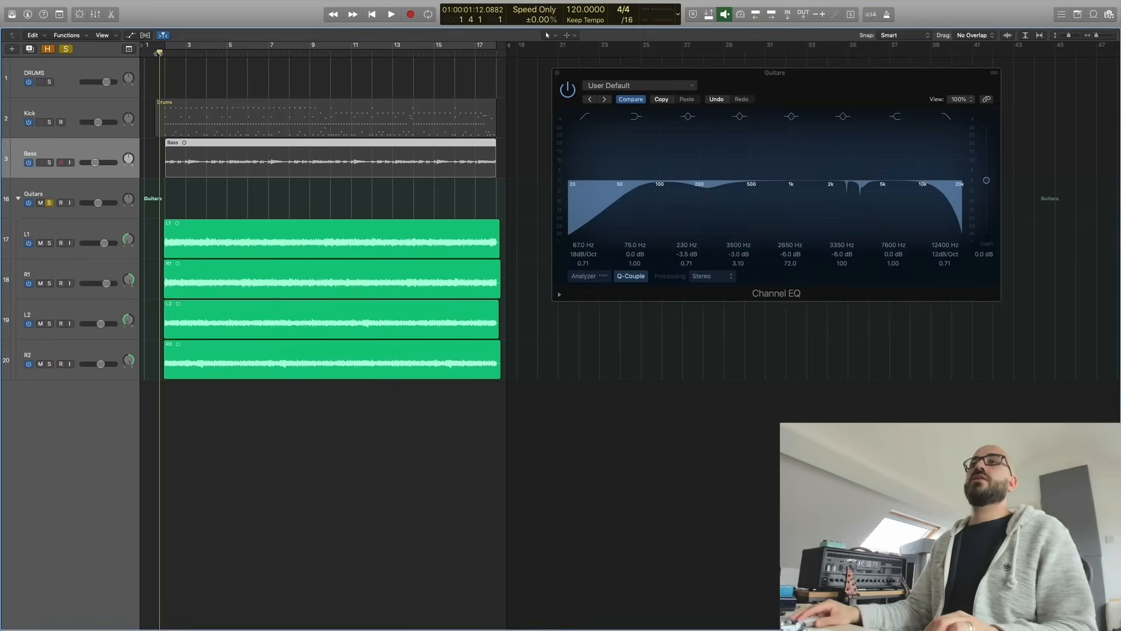
left_click(73, 194)
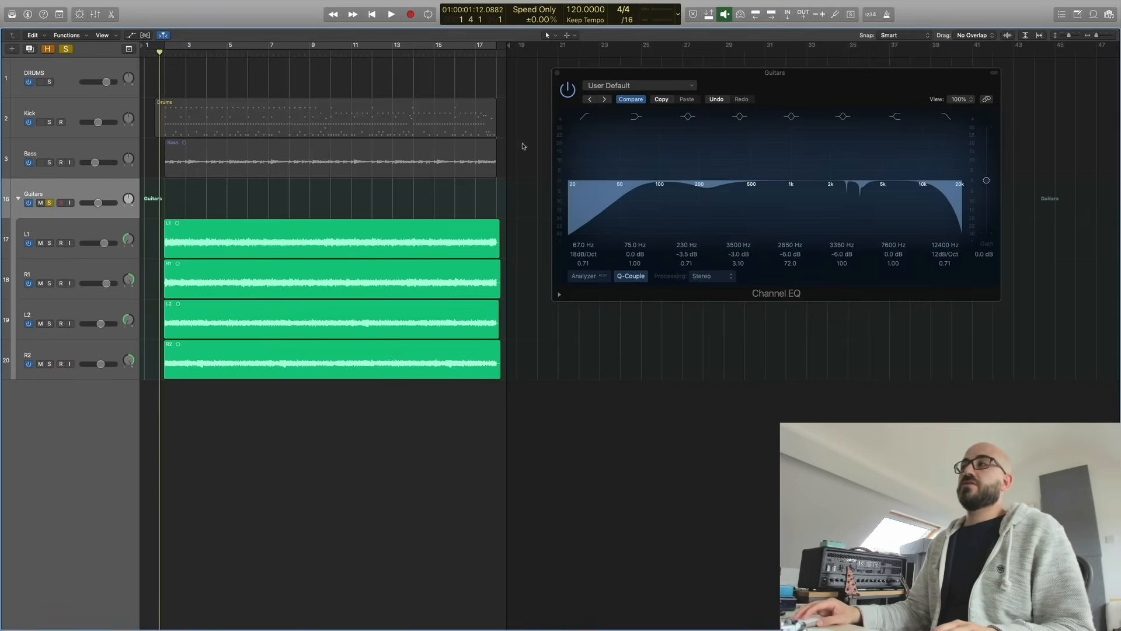
left_click(568, 90)
key("space")
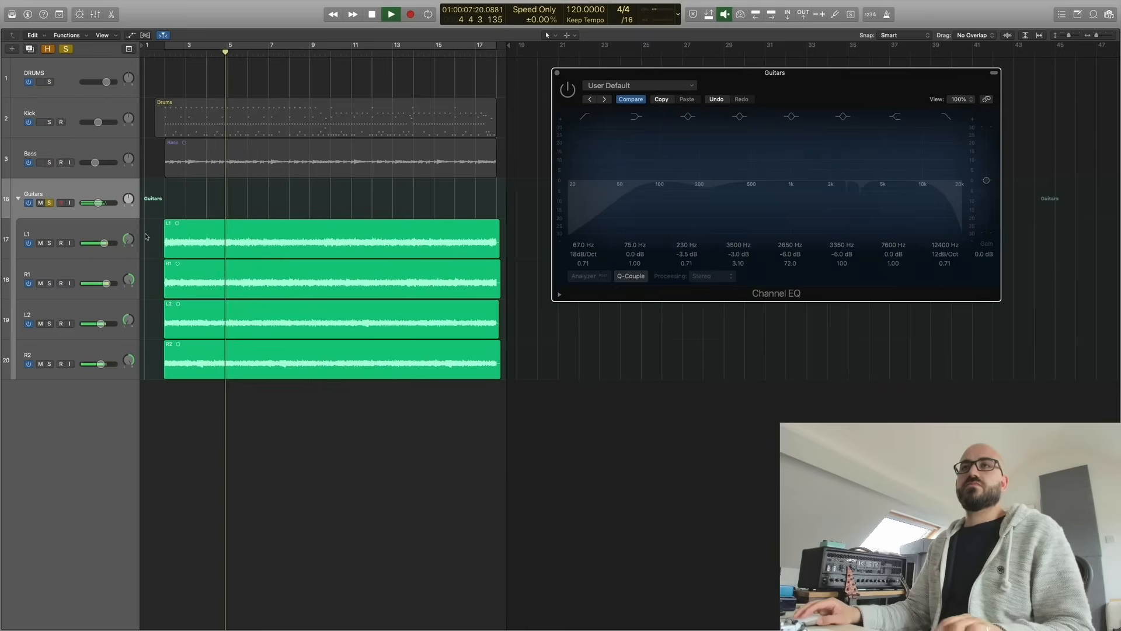
Step: Solo L1 and R1 during playback to compare them with all four guitars, and return to the soloed Guitars bus
left_click(49, 243)
left_click(49, 283)
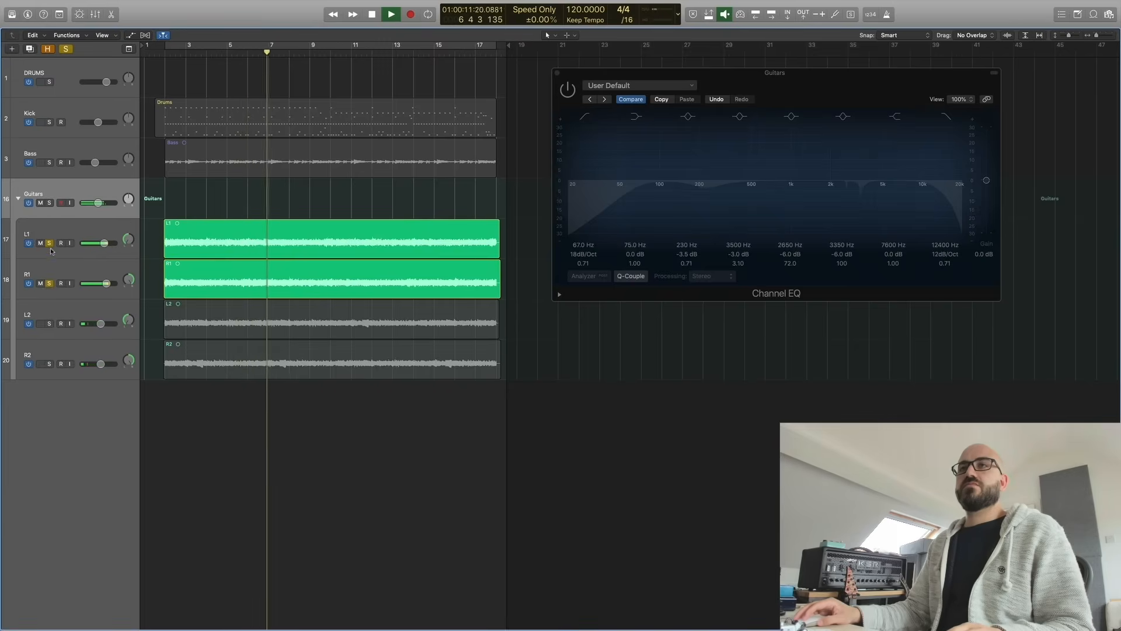
left_click(49, 243)
left_click(49, 283)
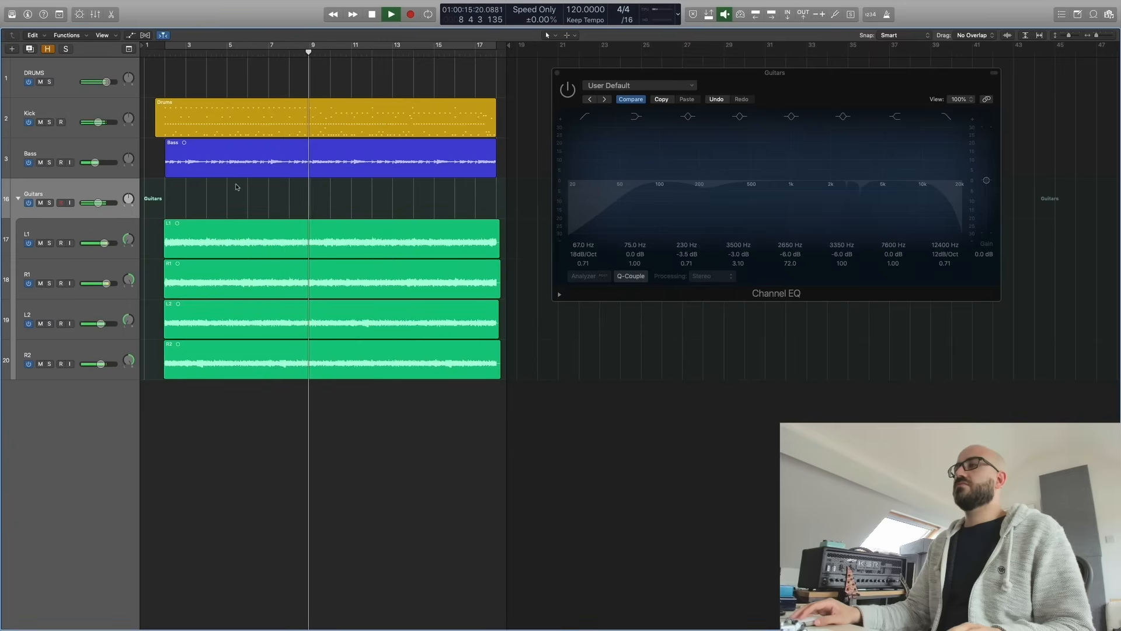
left_click(50, 203)
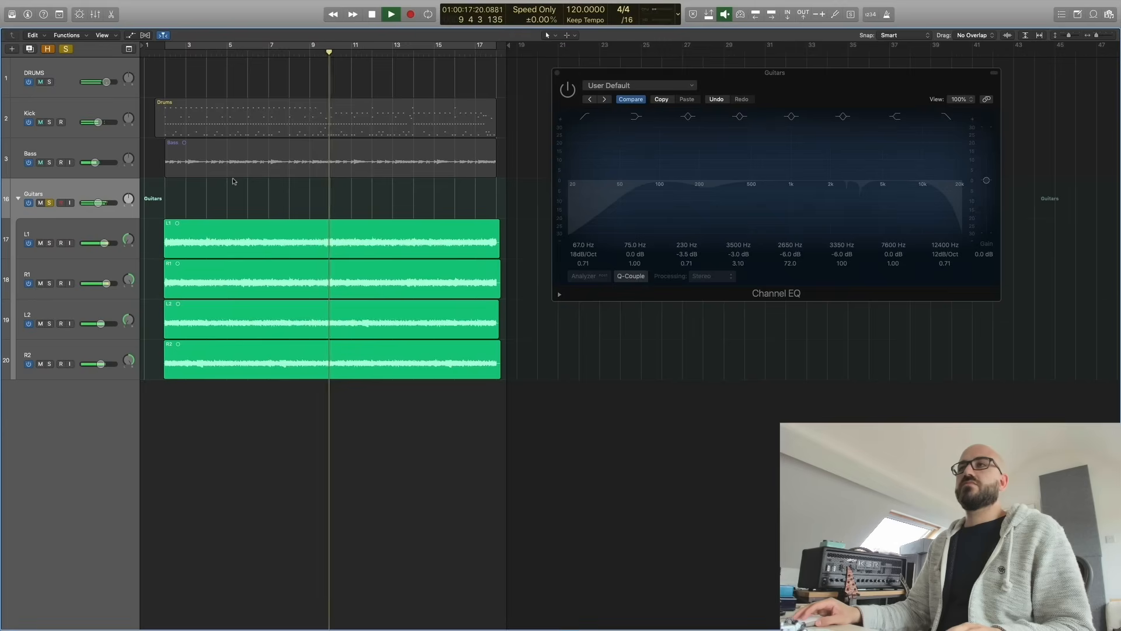
key("space")
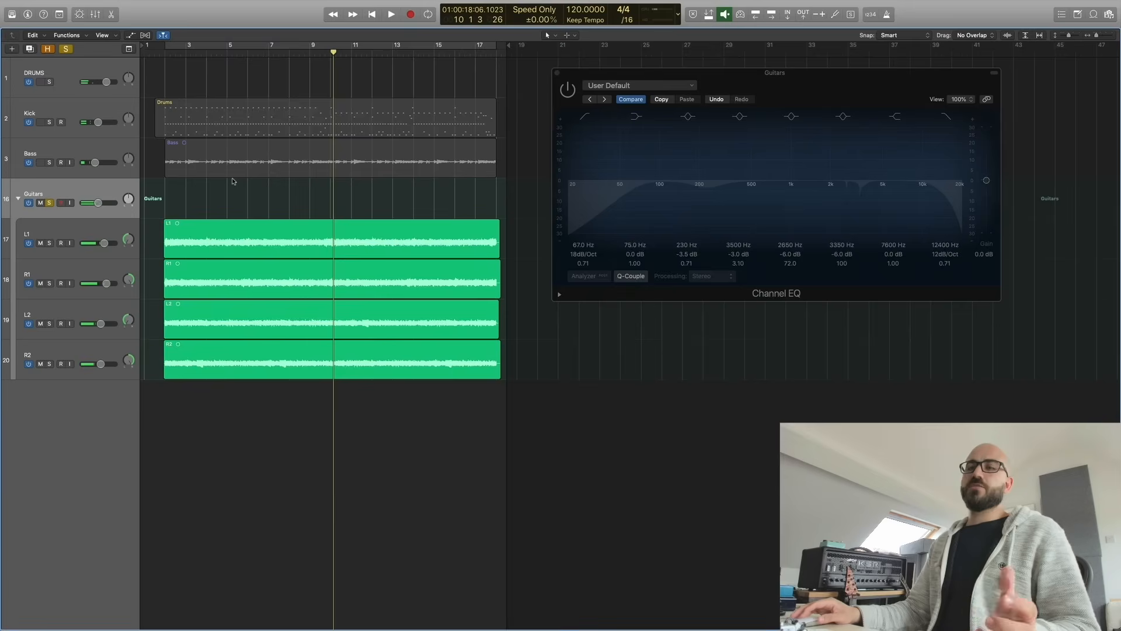
Step: Re-enable the Guitars Channel EQ and compare the sound with it bypassed and active during playback
left_click(565, 89)
left_click(565, 89)
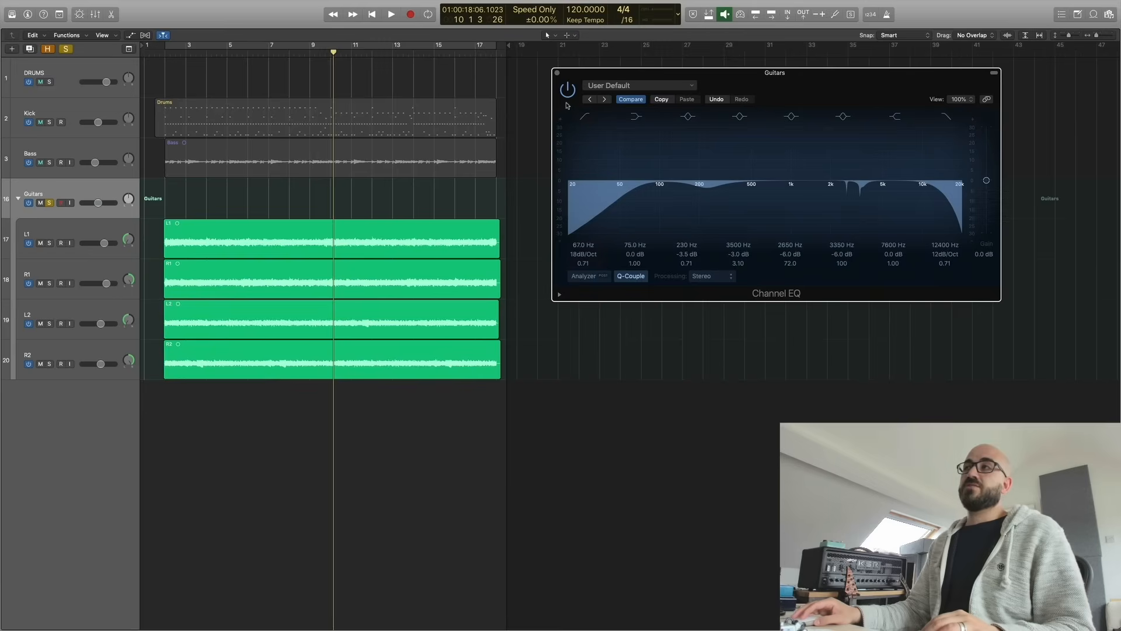
key("space")
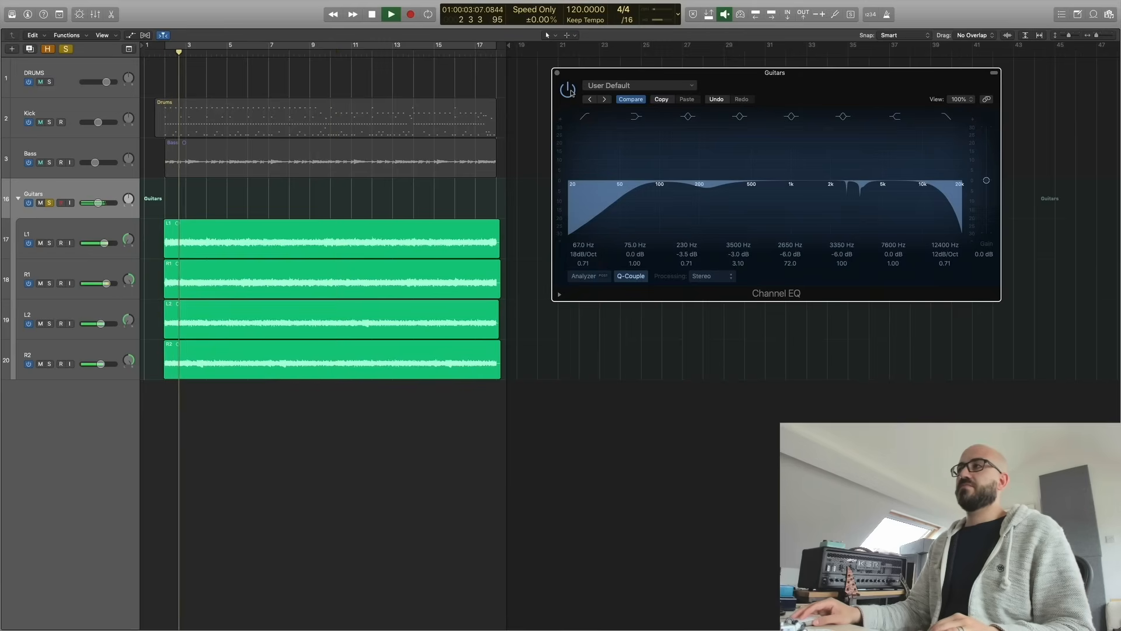
left_click(571, 93)
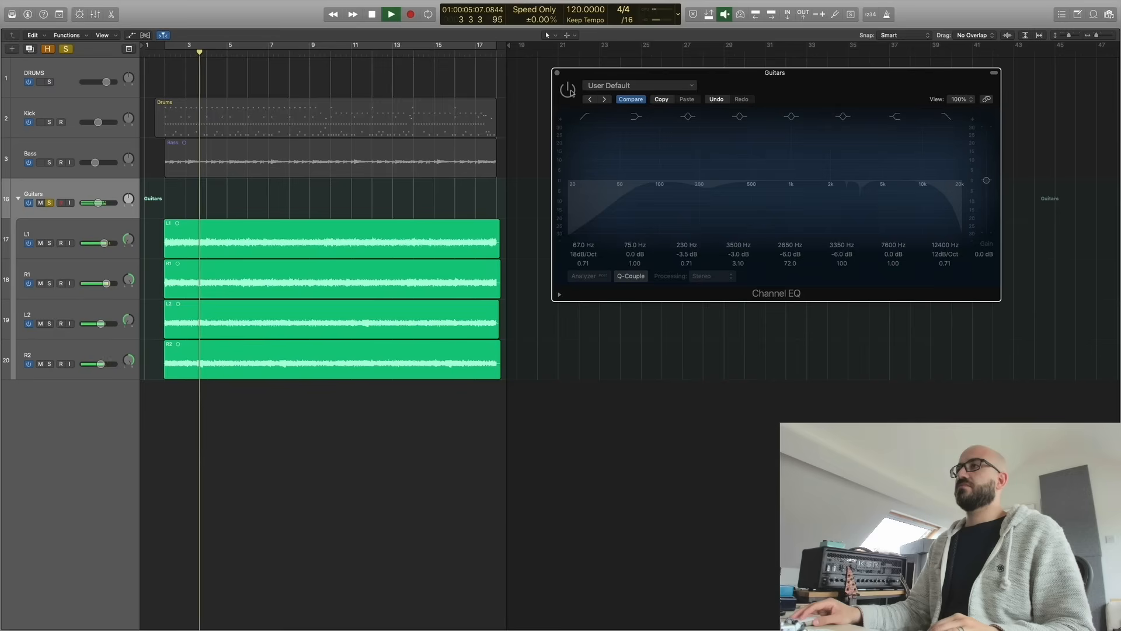
left_click(572, 93)
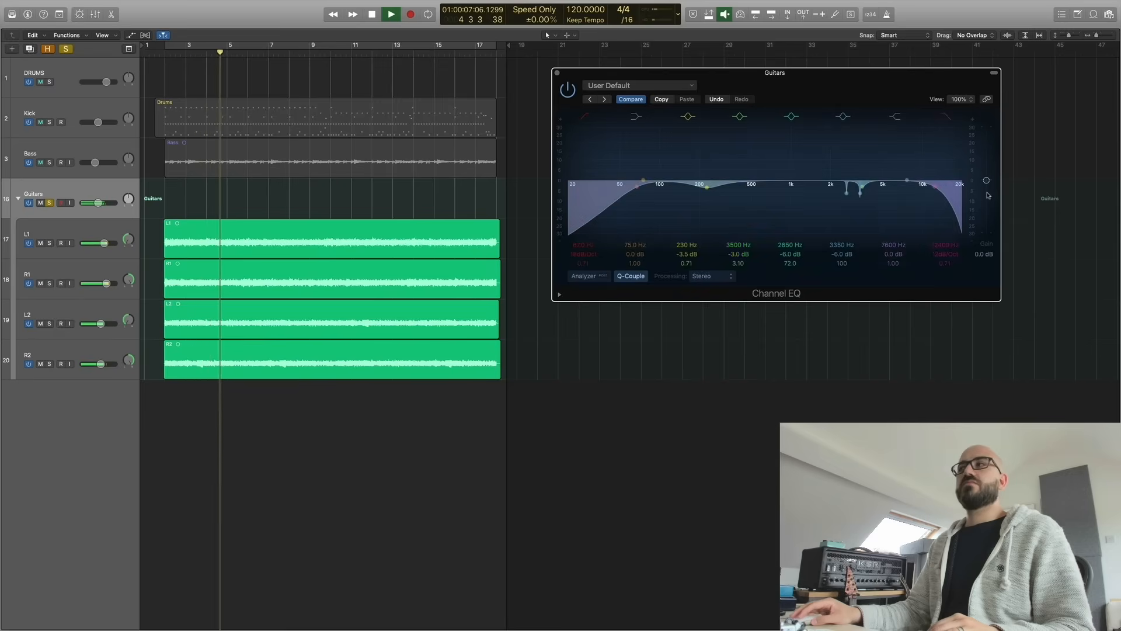
Step: Set the Guitars Channel EQ's high cut to 8900 Hz, and unsolo the Guitars to play the full mix
mouse_move(943, 245)
left_mouse_down()
mouse_move(942, 258)
mouse_move(937, 246)
left_mouse_up()
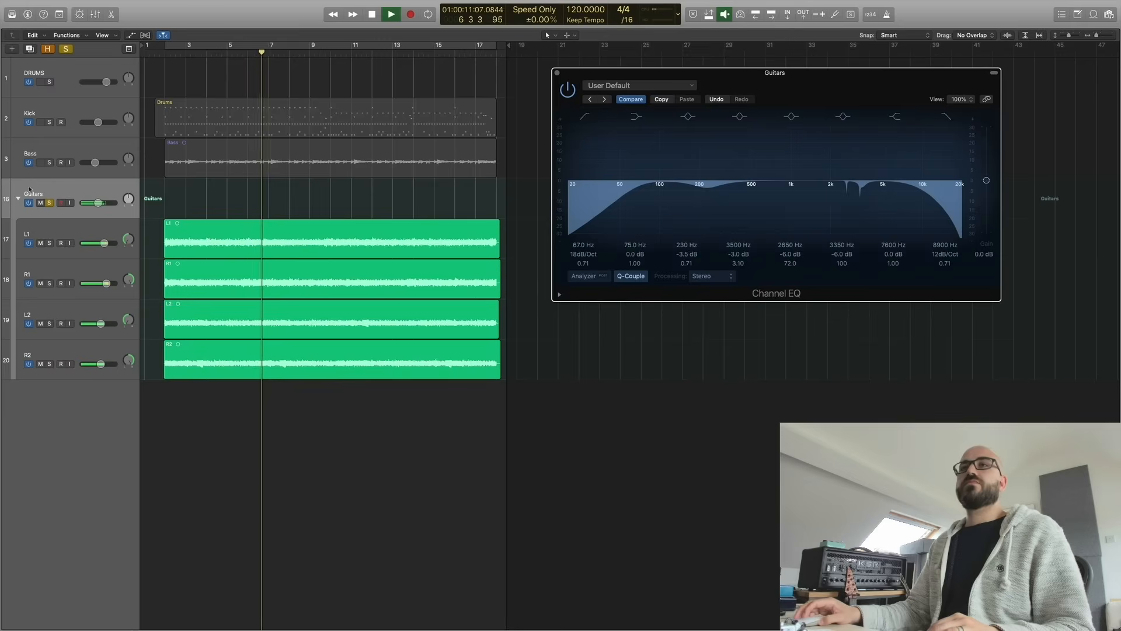
key("space")
left_click(49, 203)
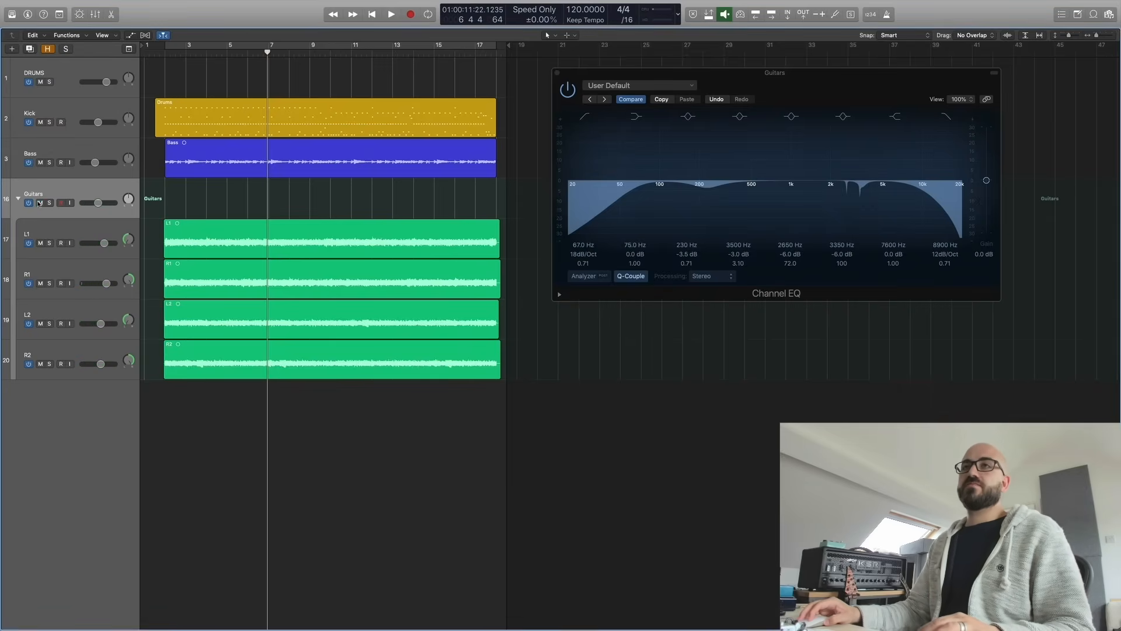
key("space")
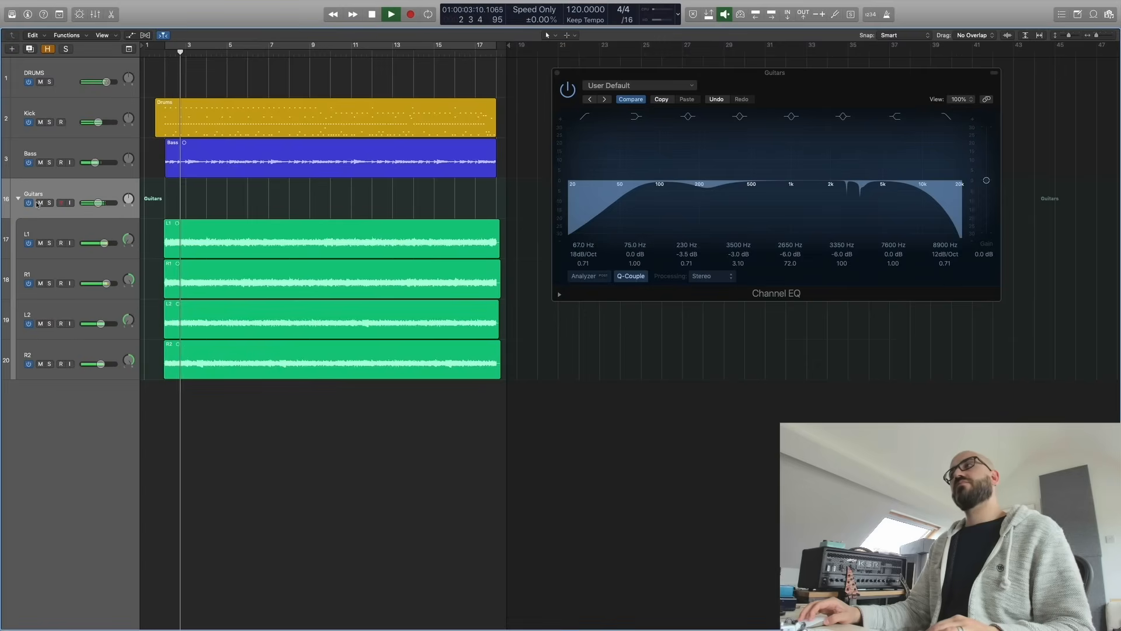
Step: Close the Guitars Channel EQ and bring back the mixer while the full mix plays, stopping playback around bar 10
left_click(557, 76)
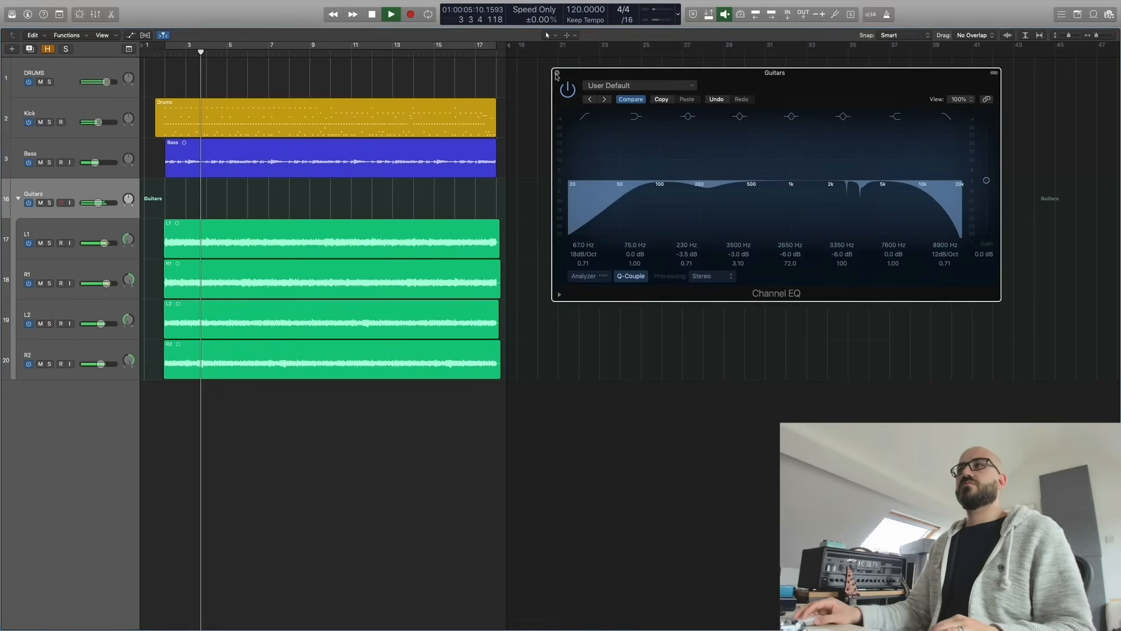
scroll(336, 135, "up", 6)
scroll(336, 135, "down", 3)
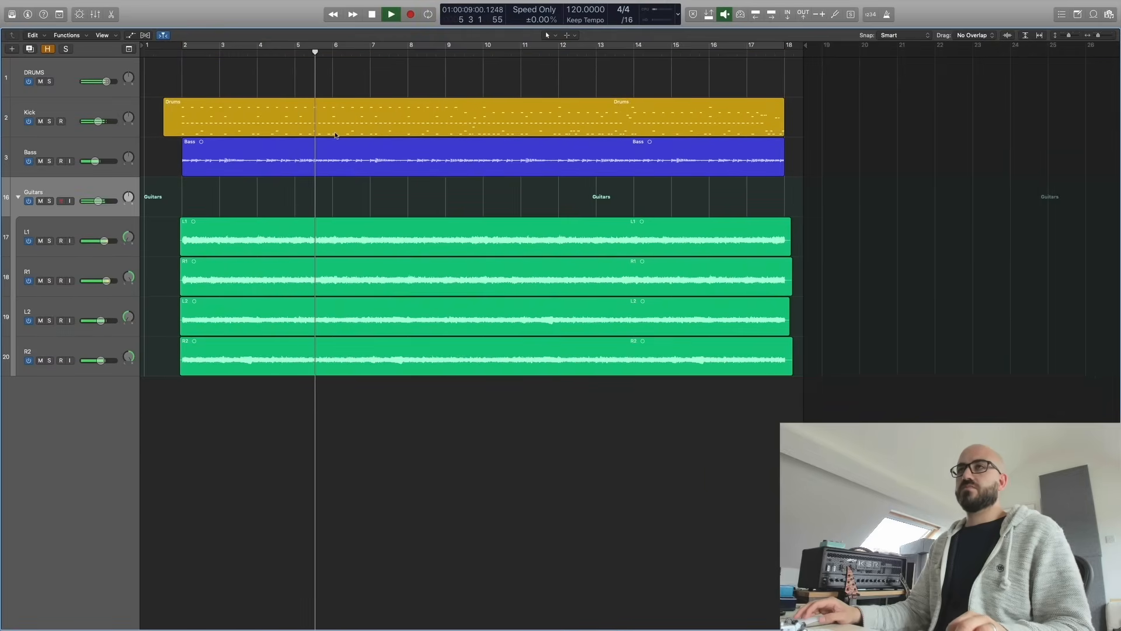
key("x")
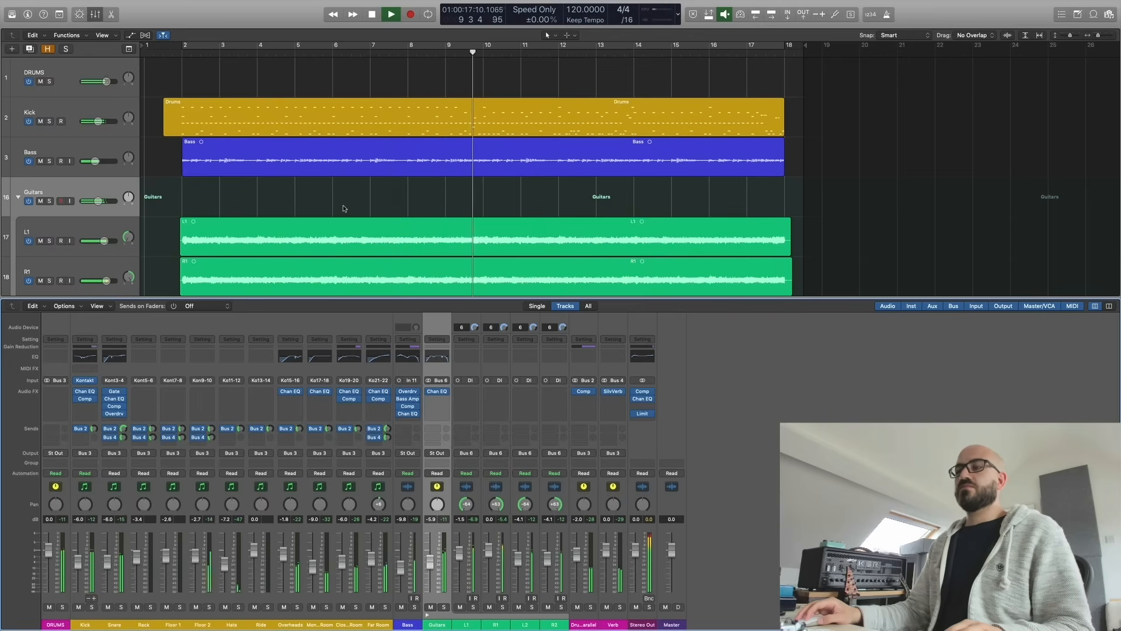
key("space")
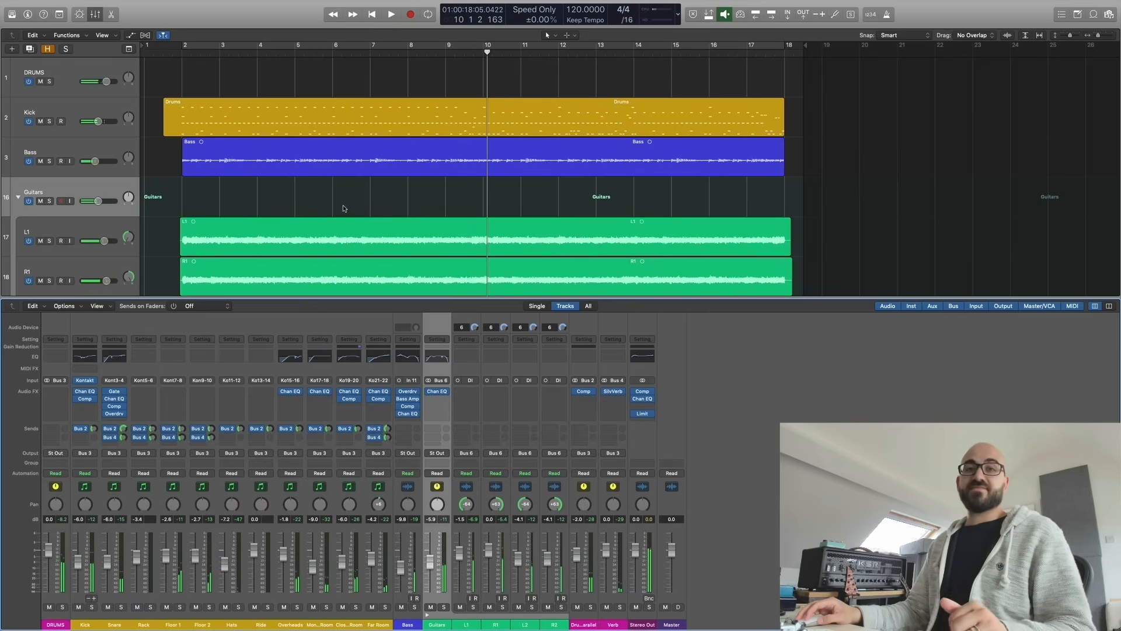